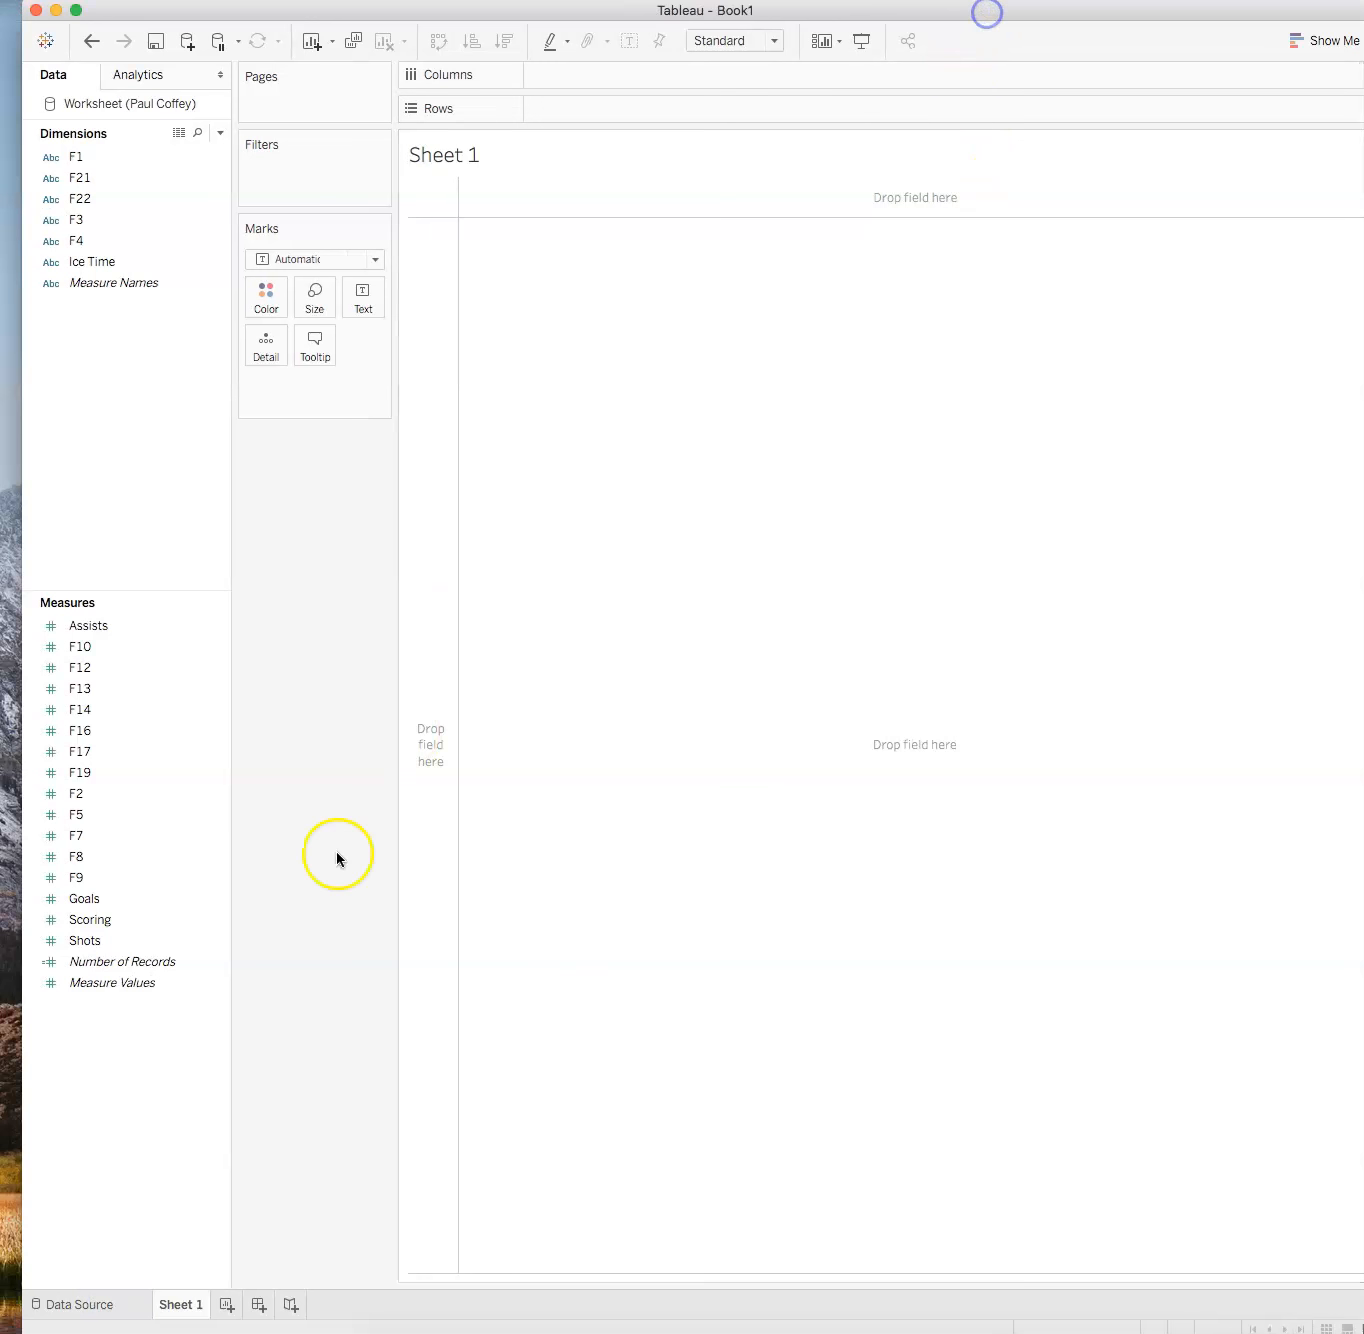
Show the workbook's data source with its data grid.
click(122, 1304)
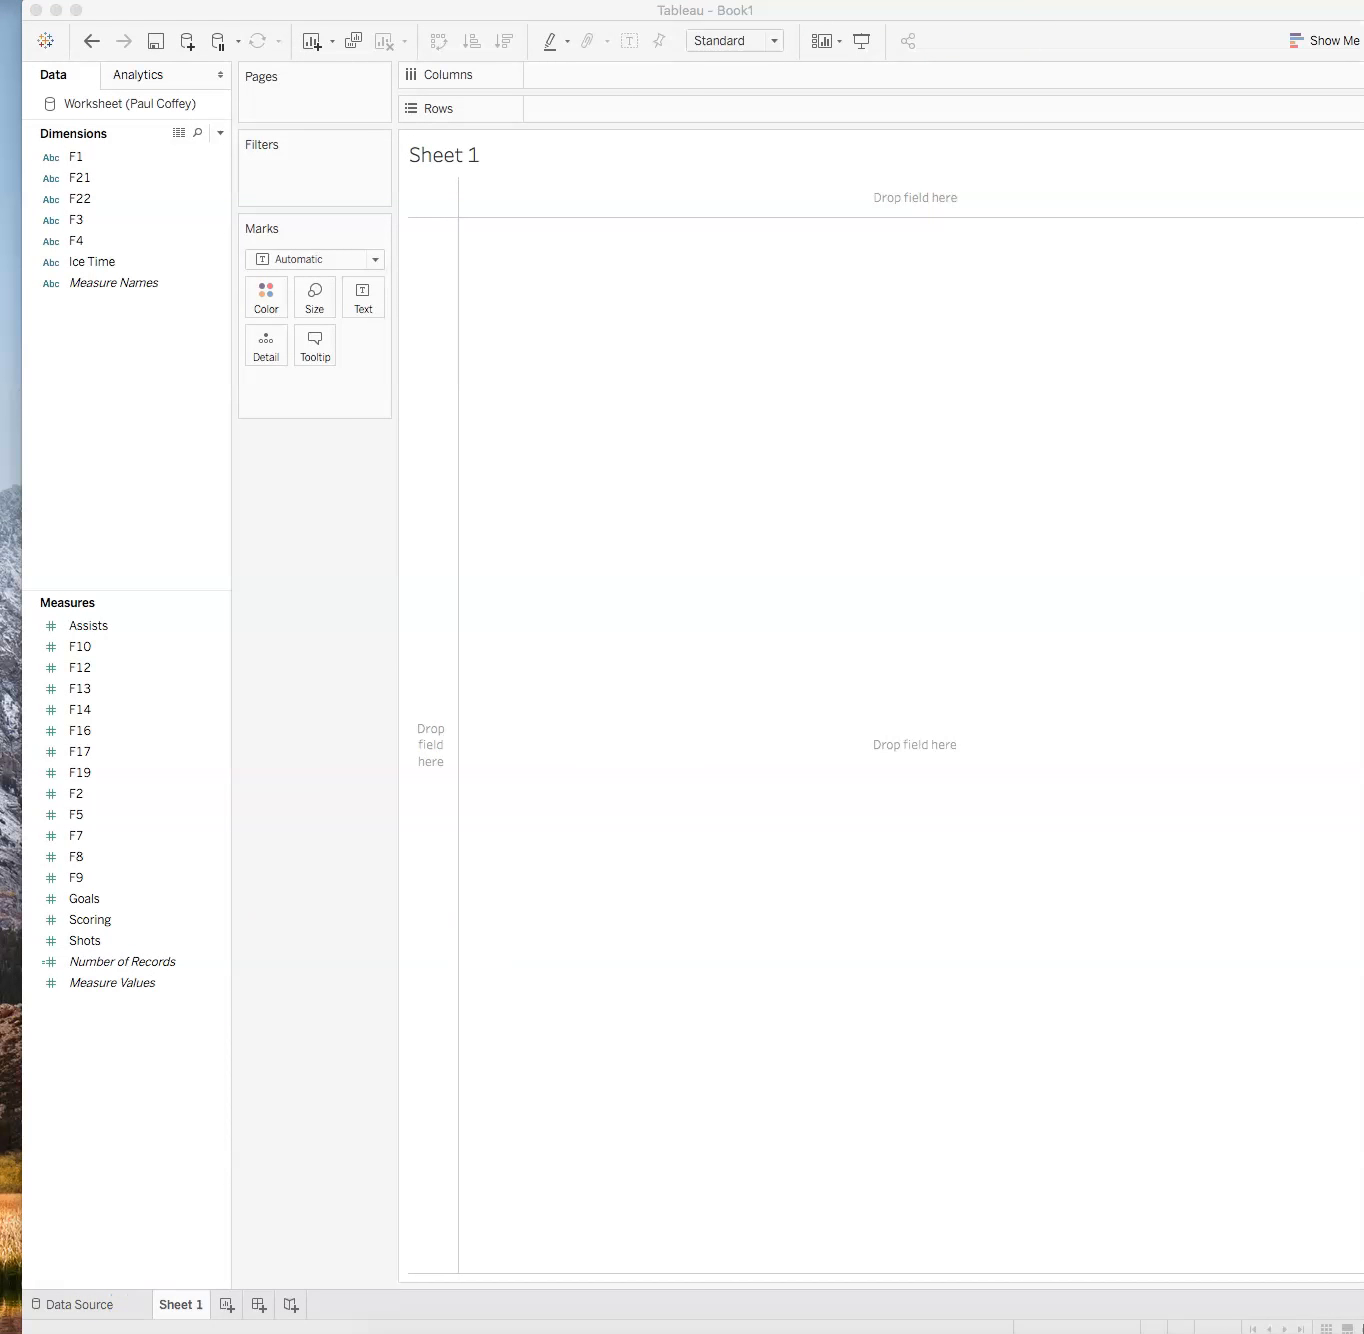
click(993, 9)
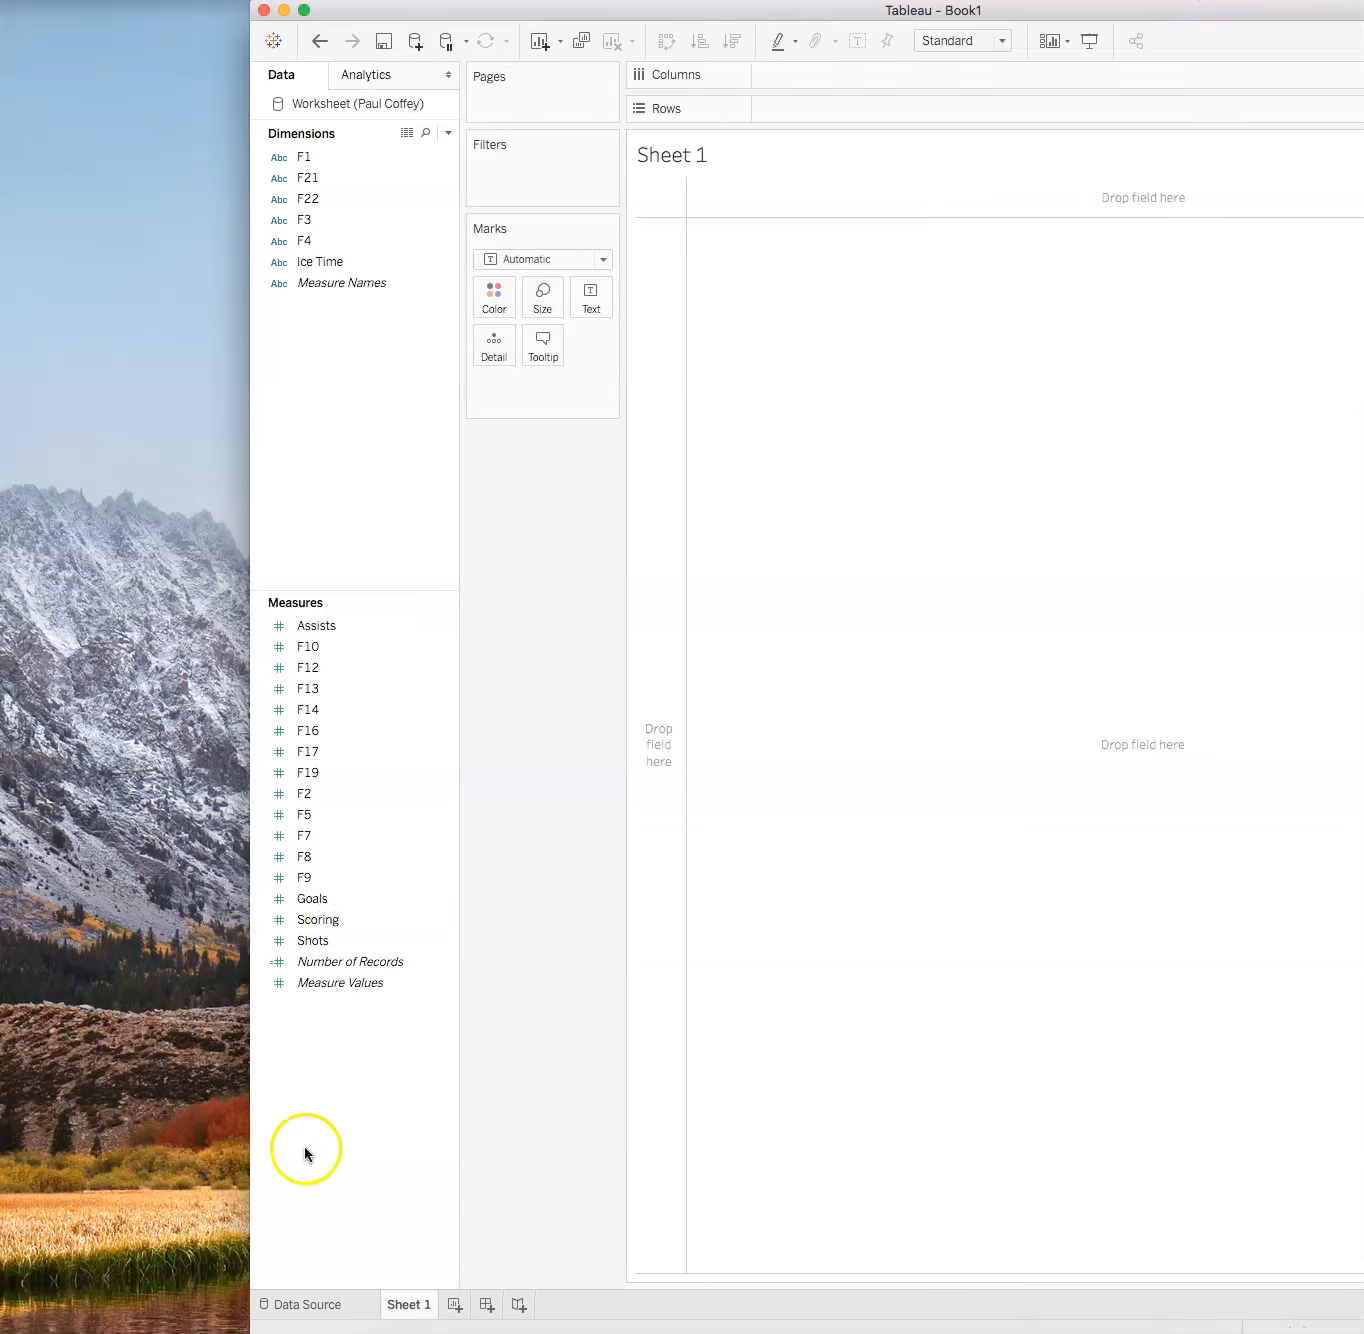
click(310, 1305)
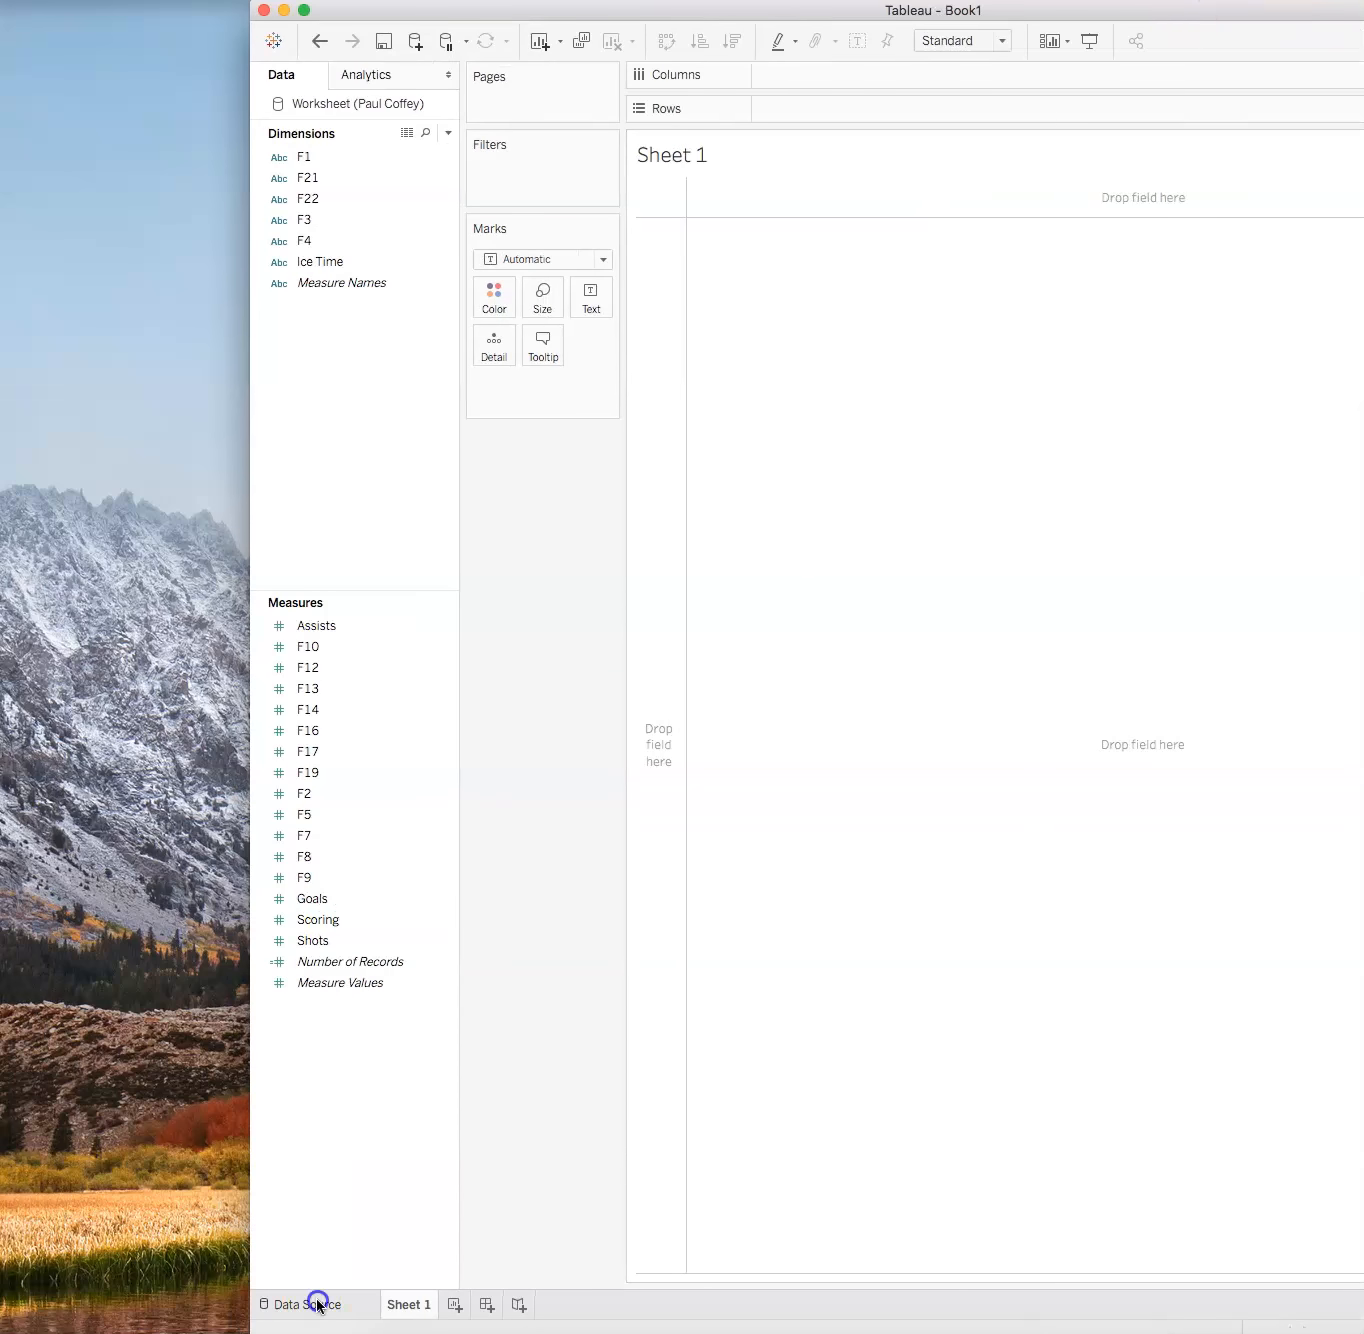
drag(1281, 12, 1024, 9)
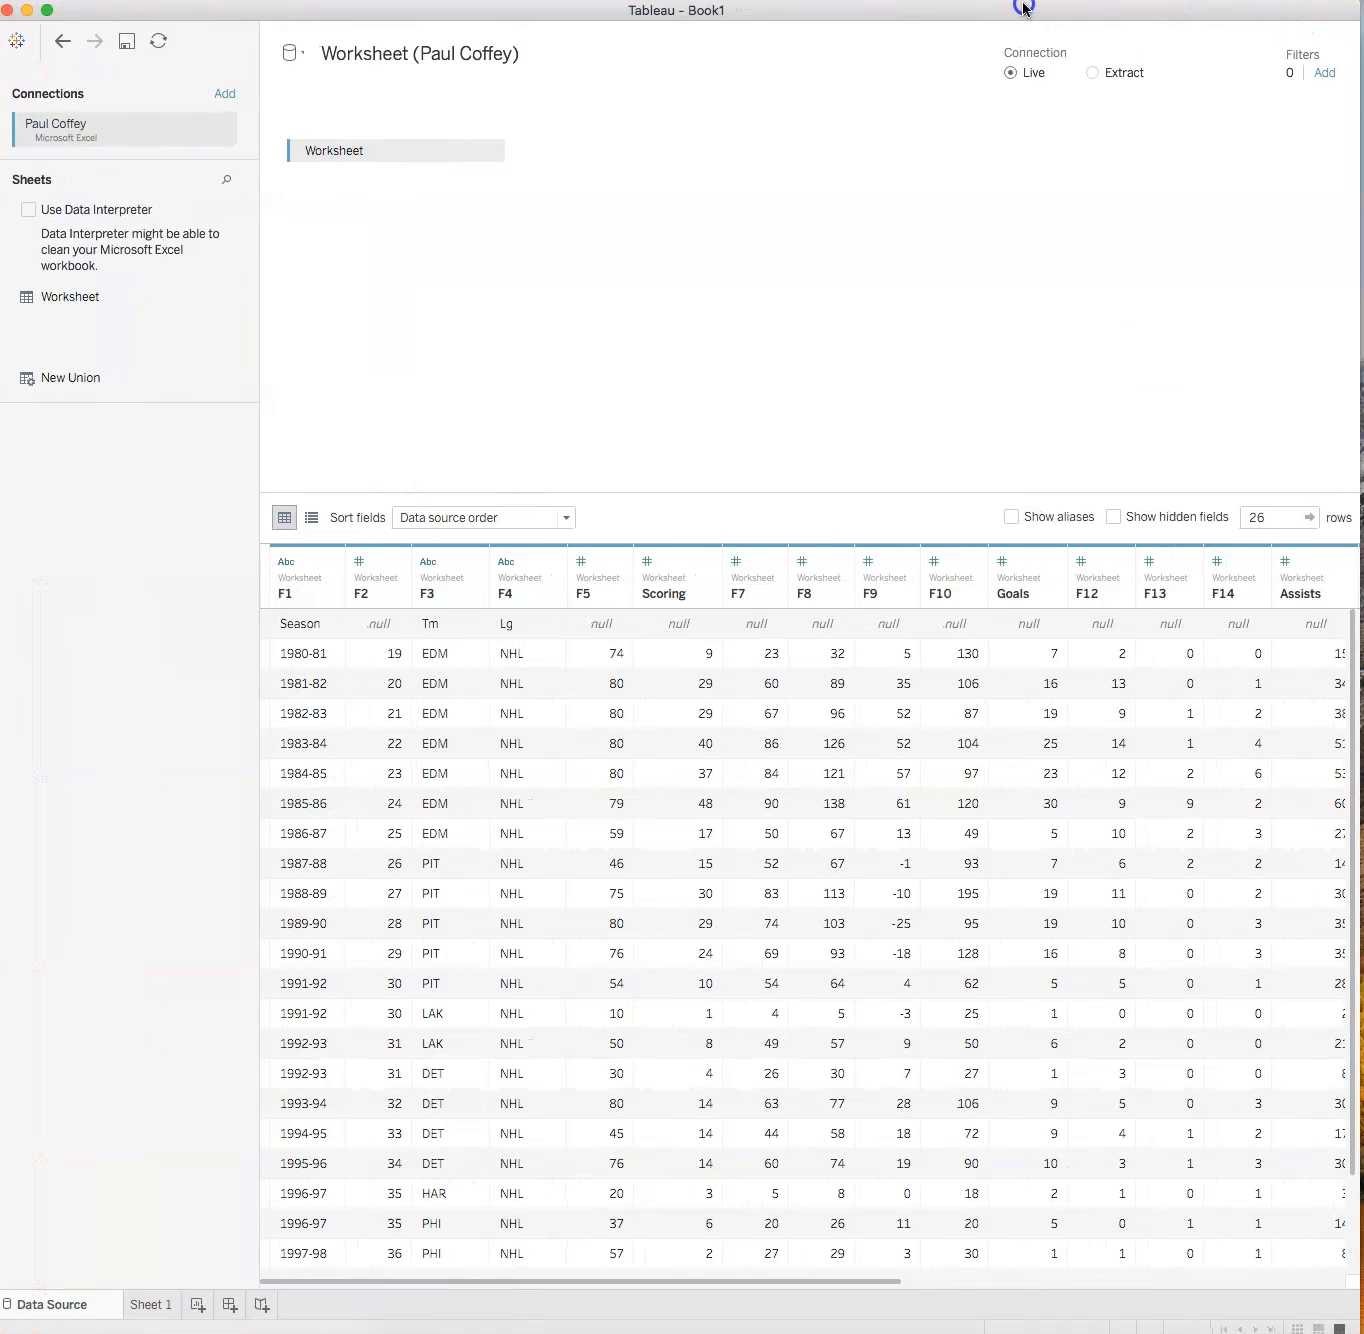
Rename the F9 column in the data grid as Plus/Minus and look through its values.
drag(696, 1289, 842, 1256)
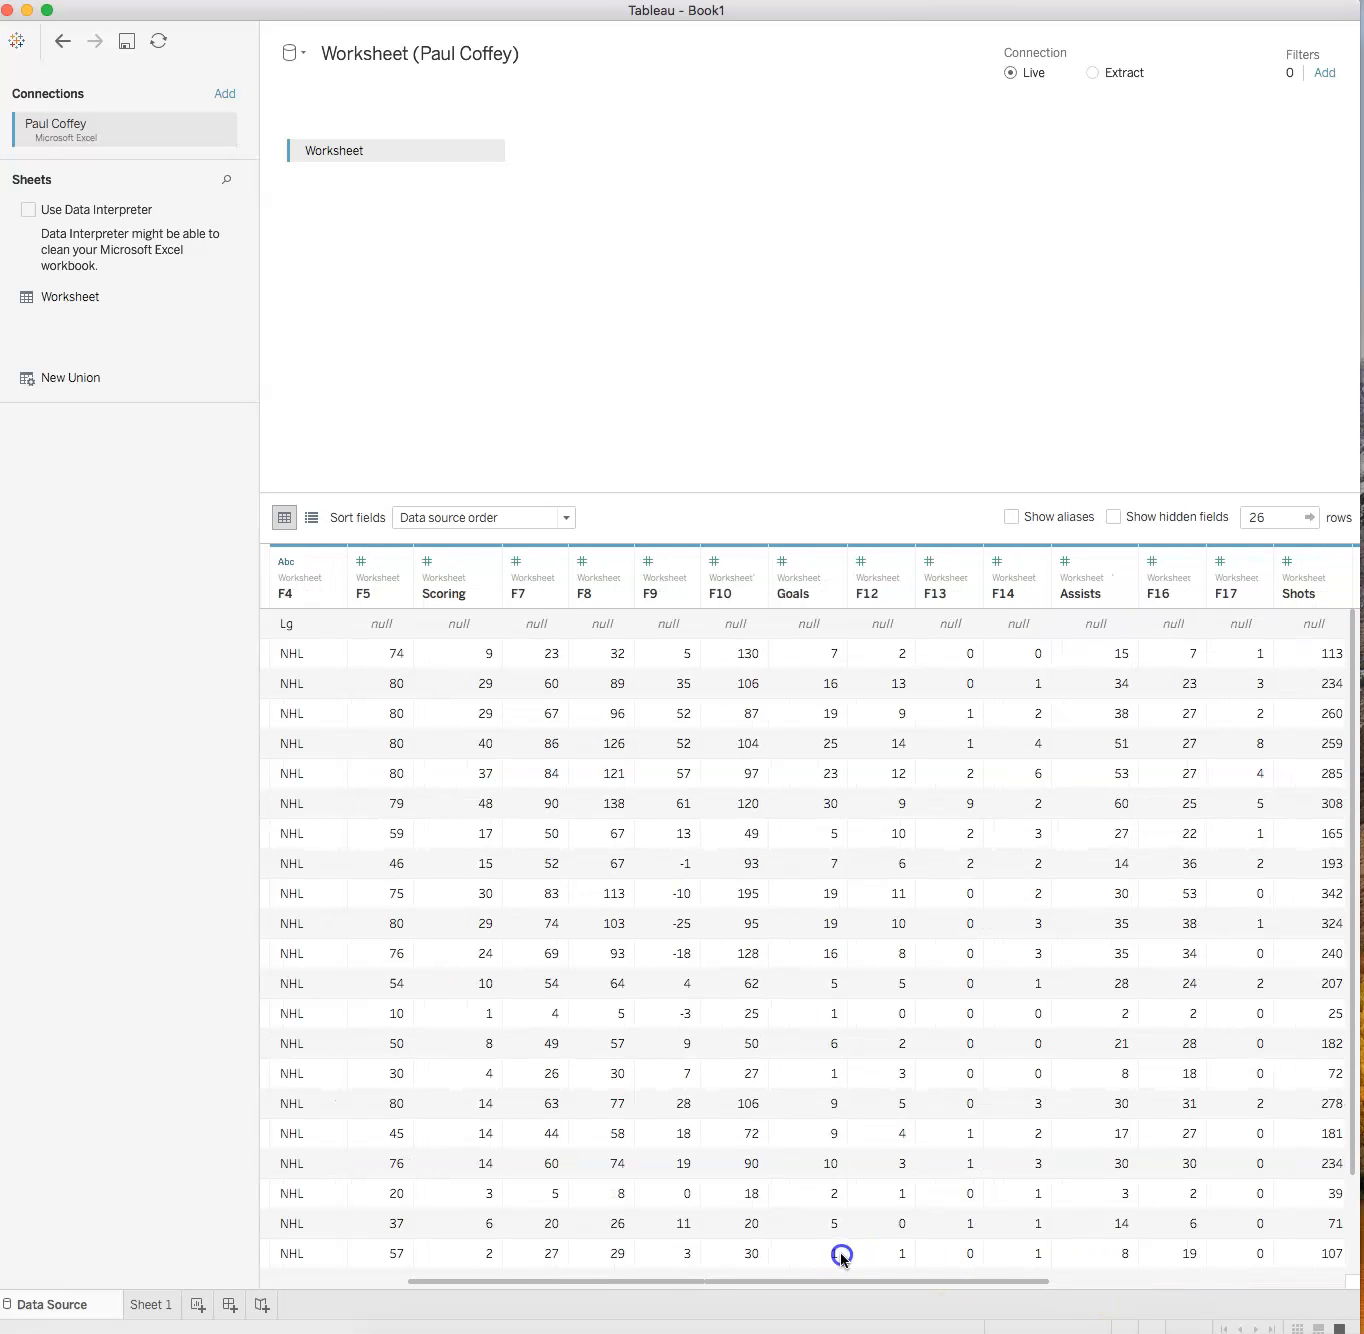
click(653, 594)
click(652, 597)
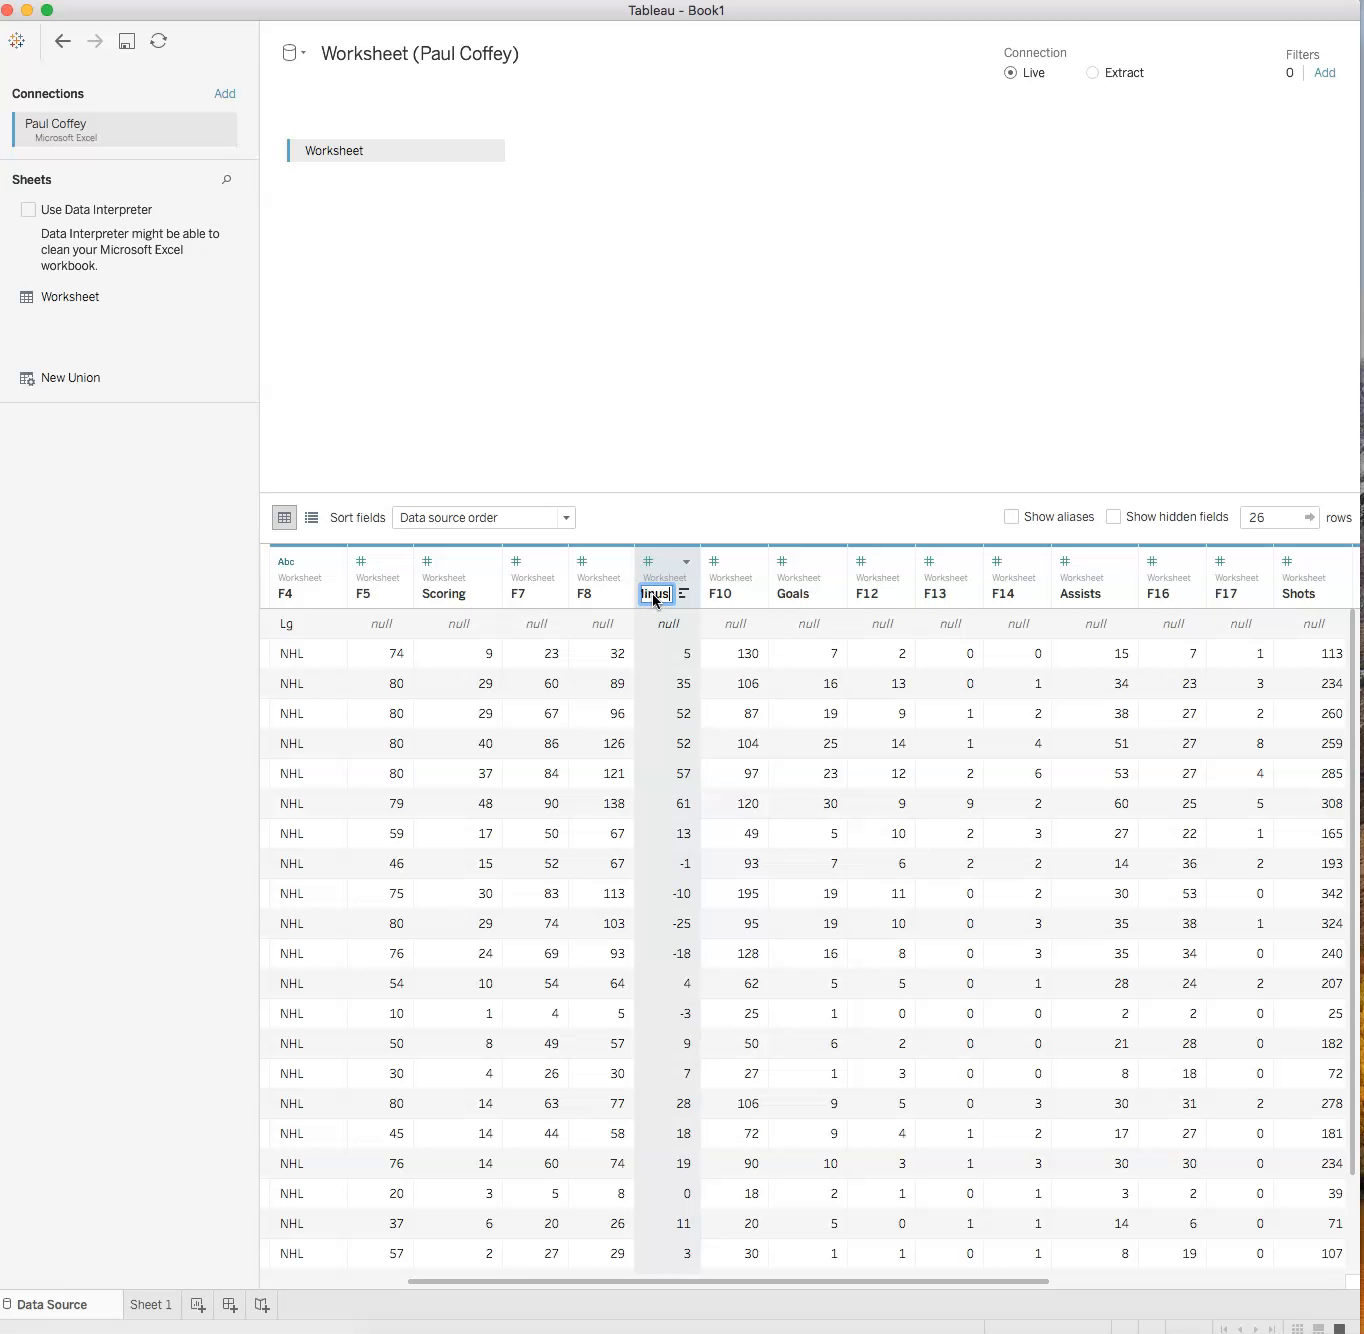
text(Plus/Minus)
key(Return)
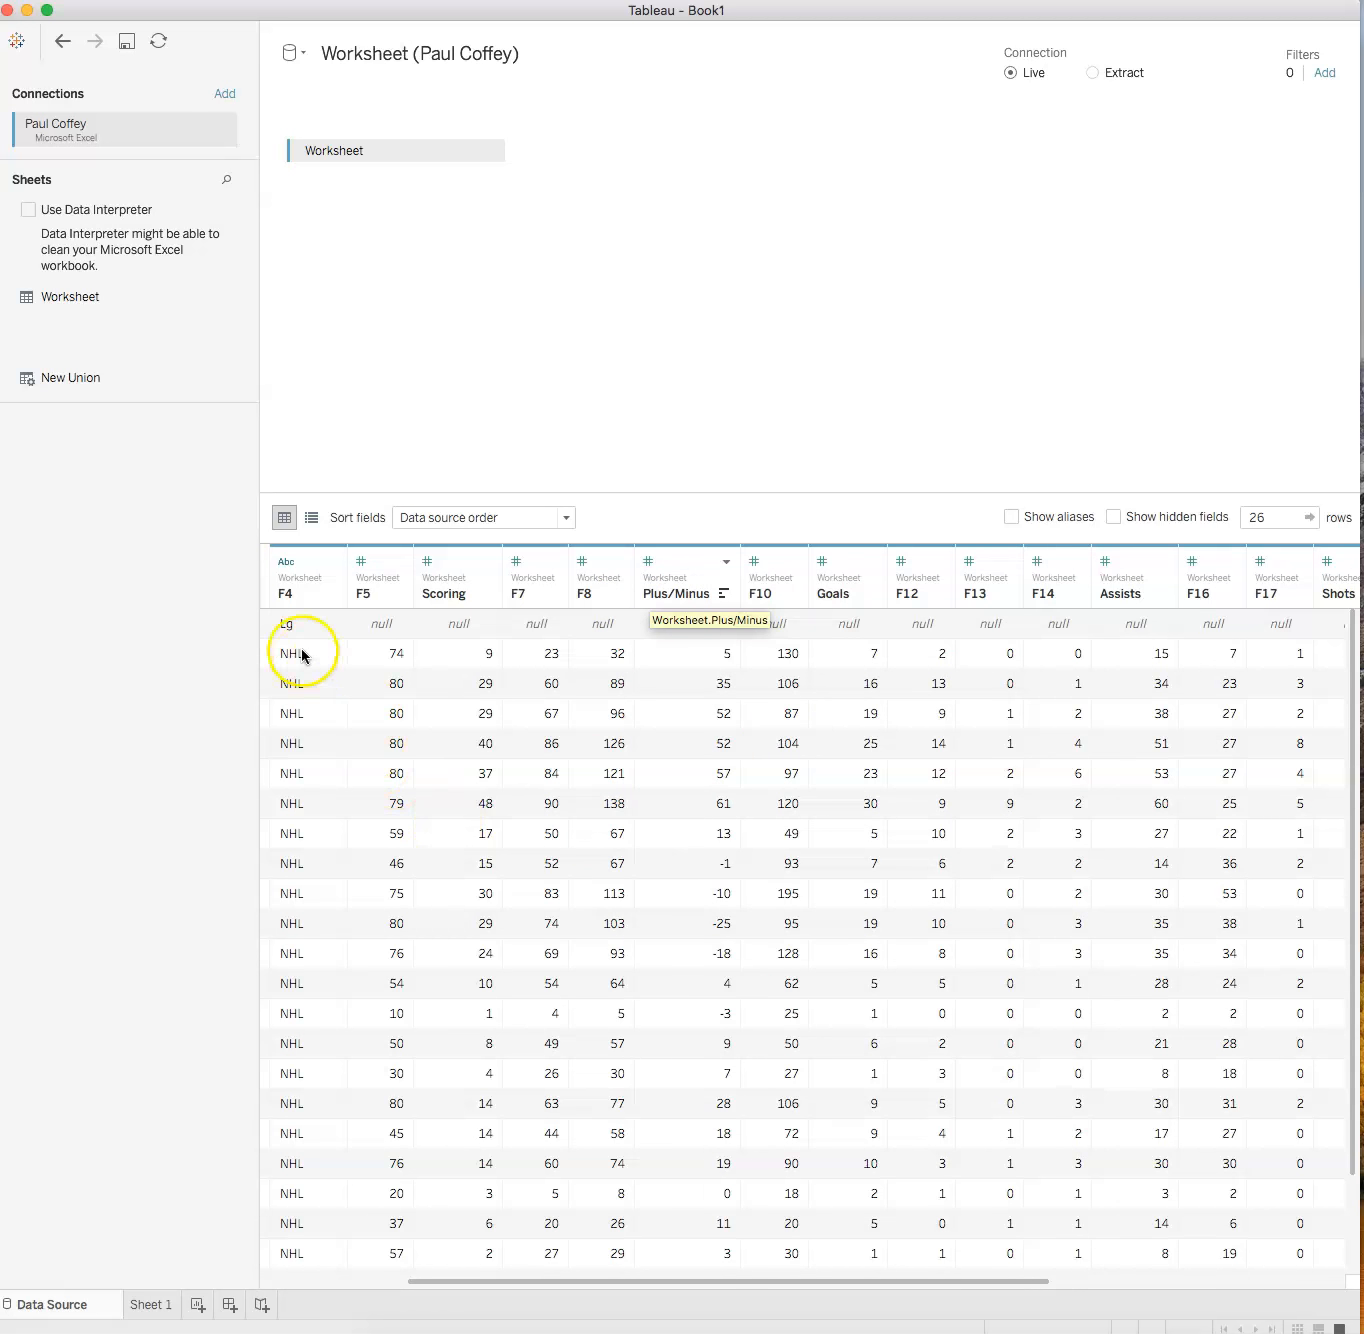
click(692, 650)
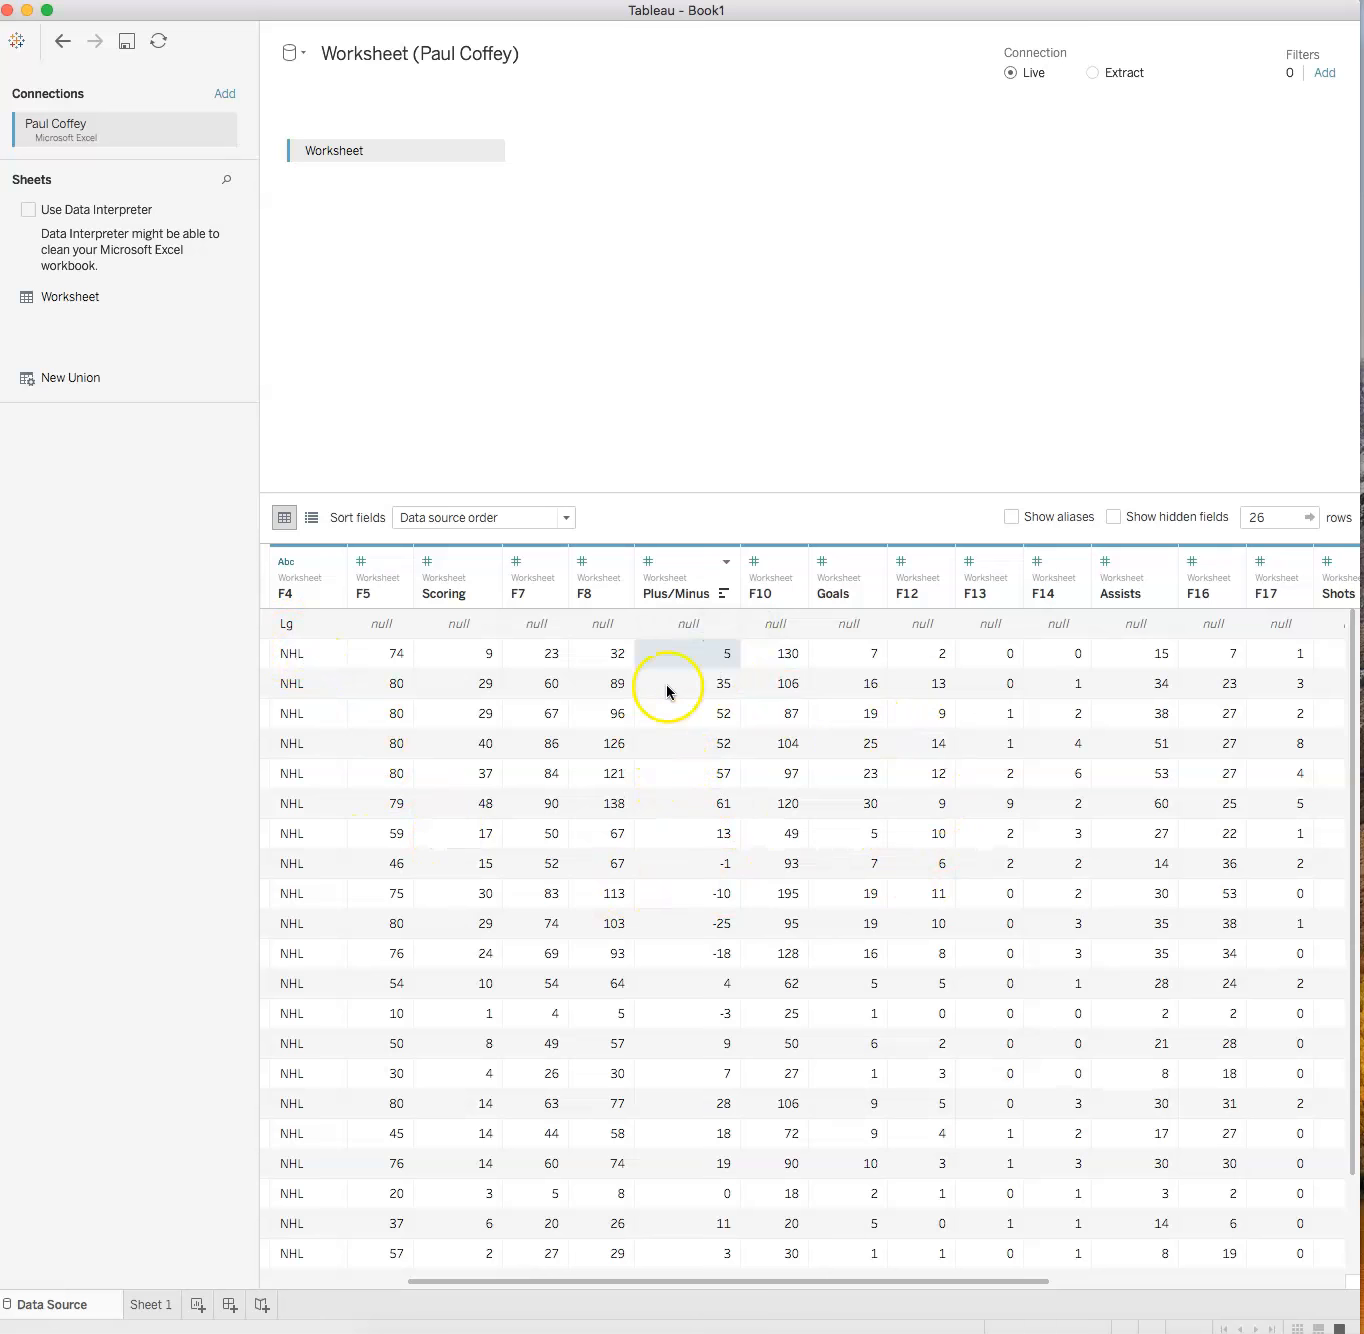
scroll(676, 870, down, 4)
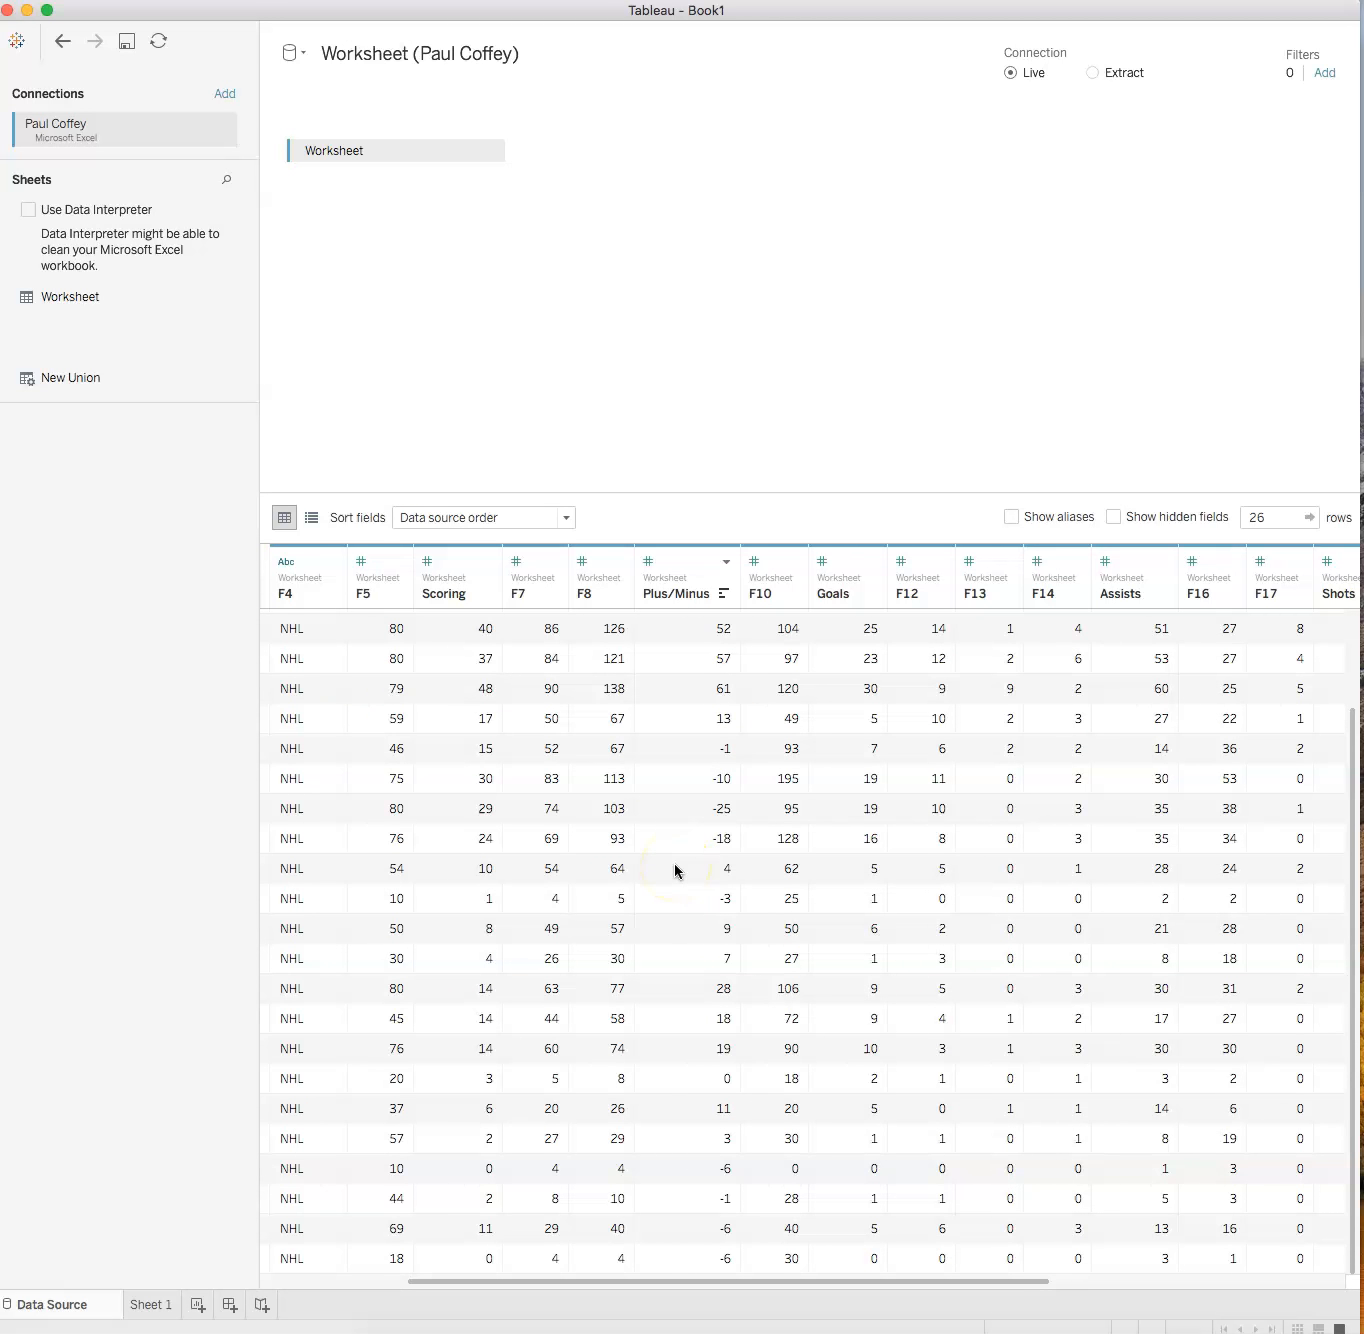
scroll(674, 869, up, 5)
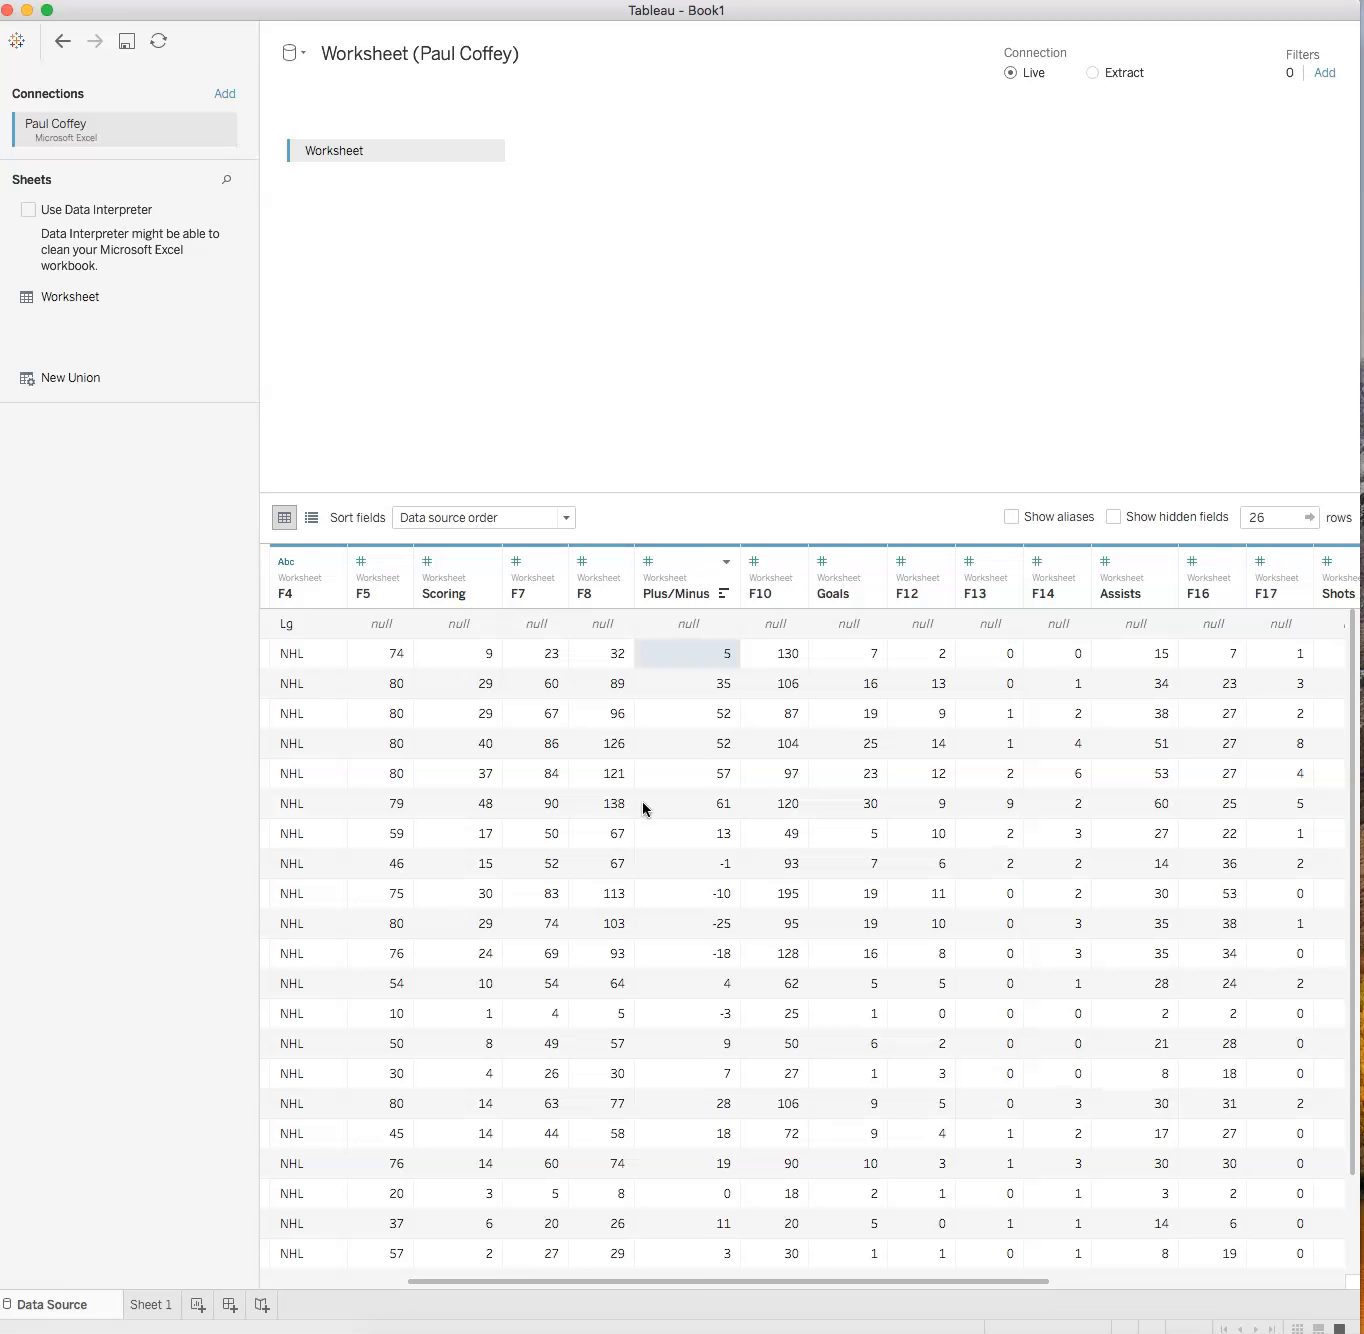
Return to Sheet 1 and rename the F1 dimension as Season.
drag(918, 18, 922, 20)
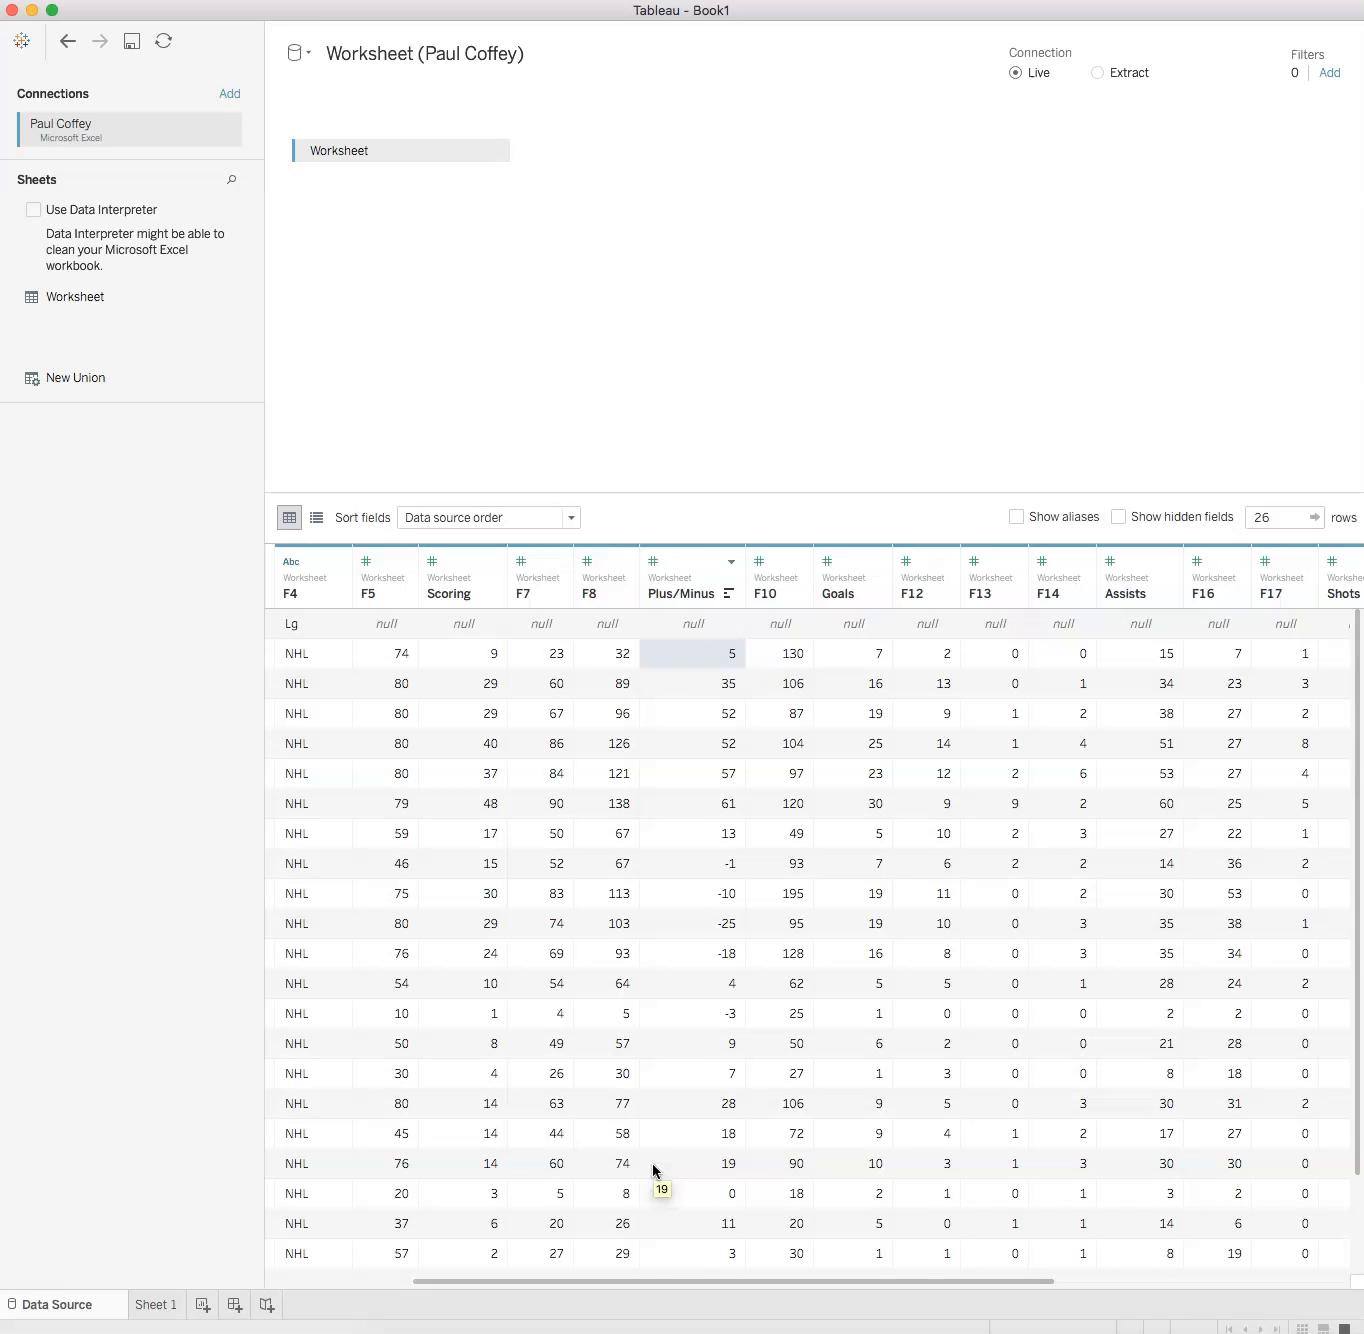
click(141, 1302)
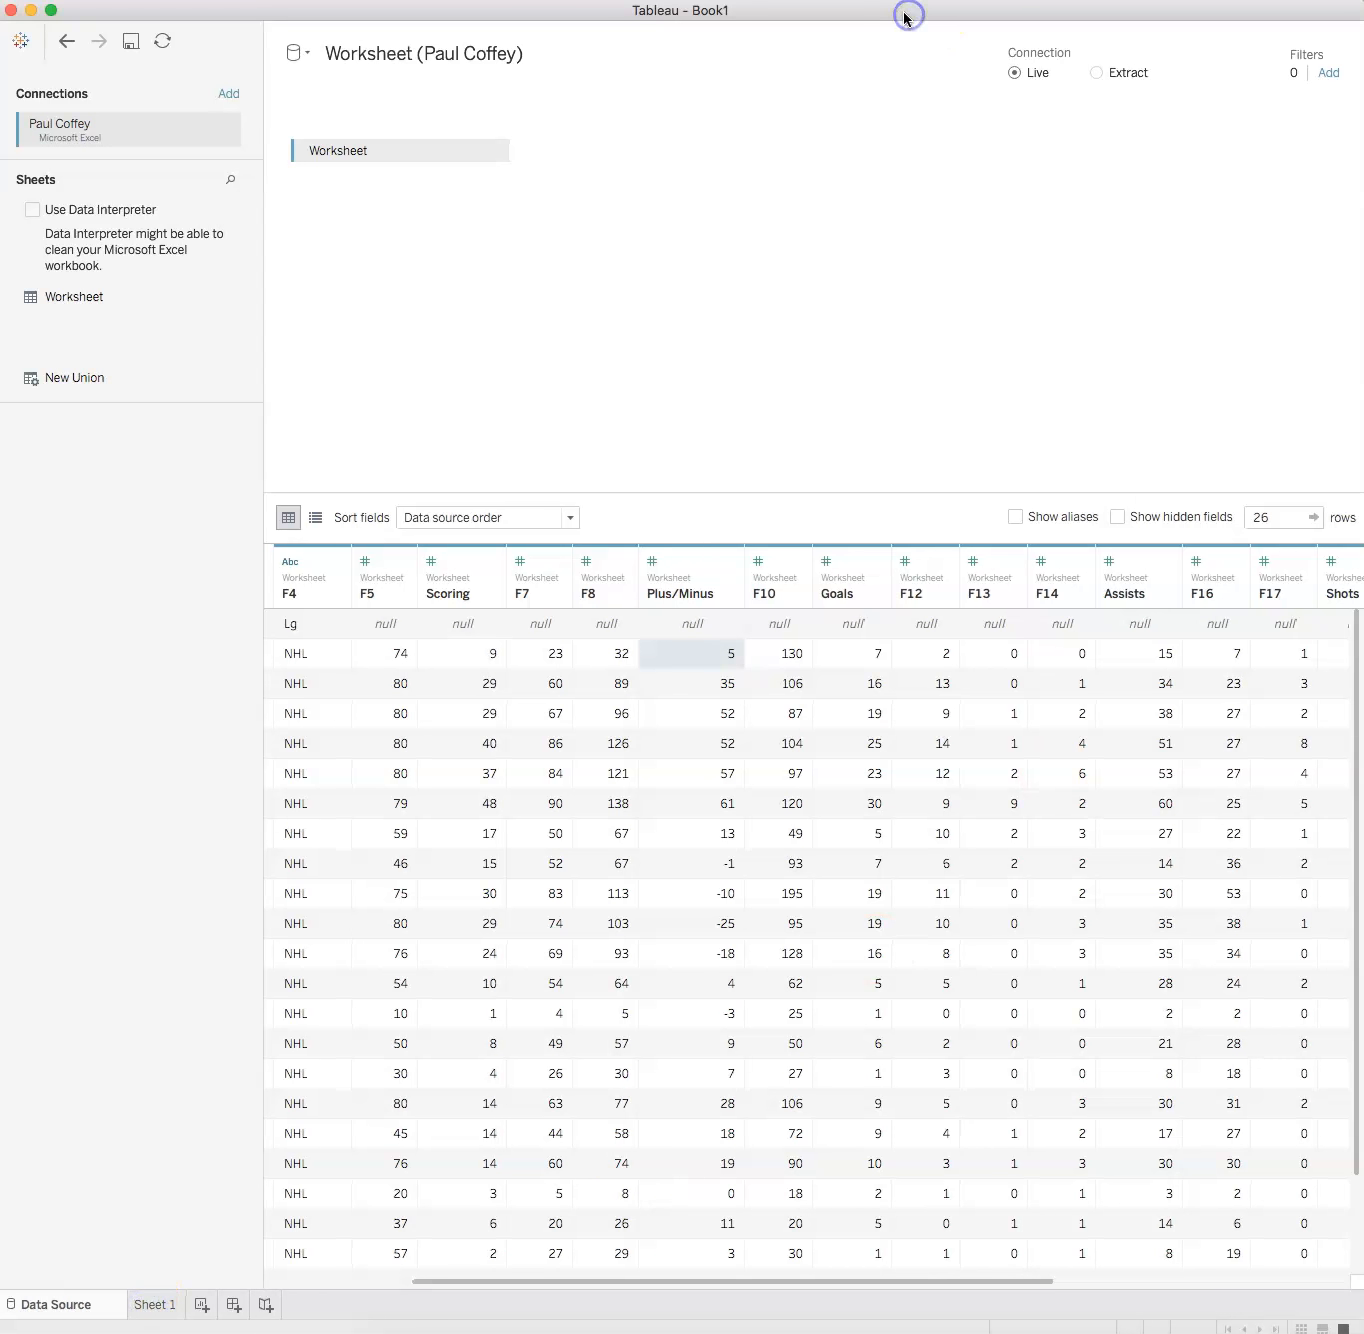
drag(904, 10, 955, 9)
click(199, 1304)
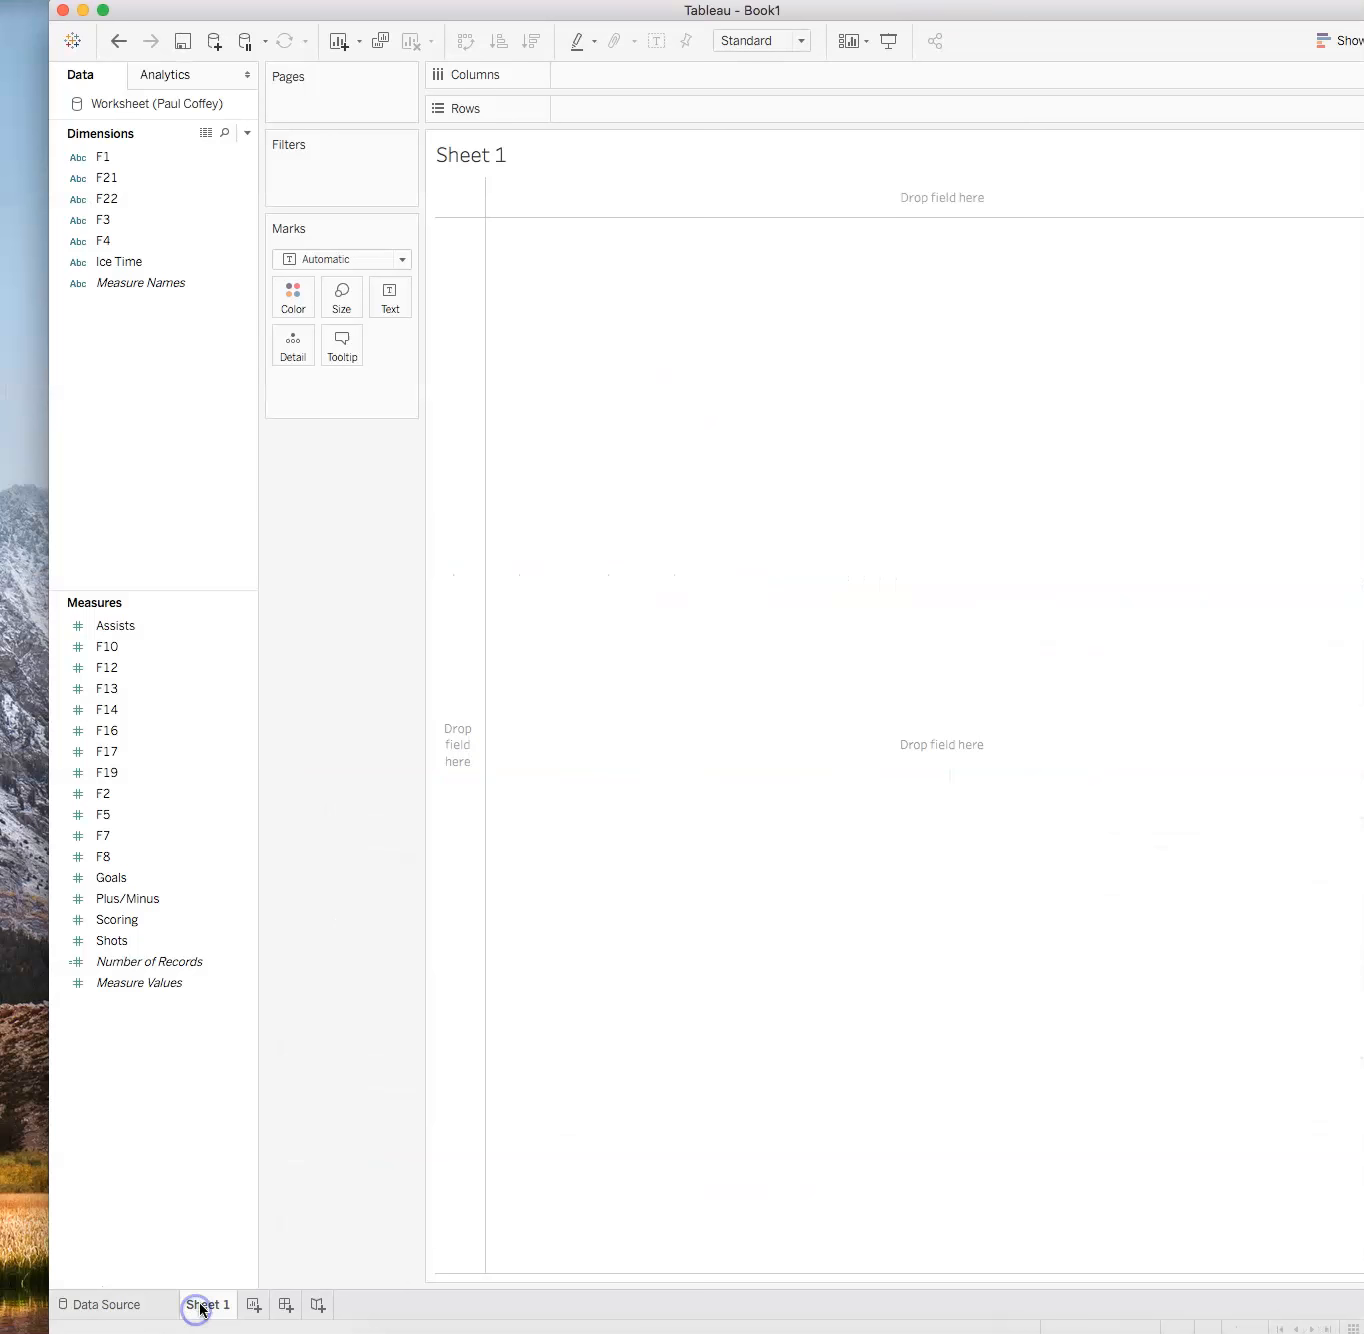
click(980, 9)
drag(1008, 11, 931, 12)
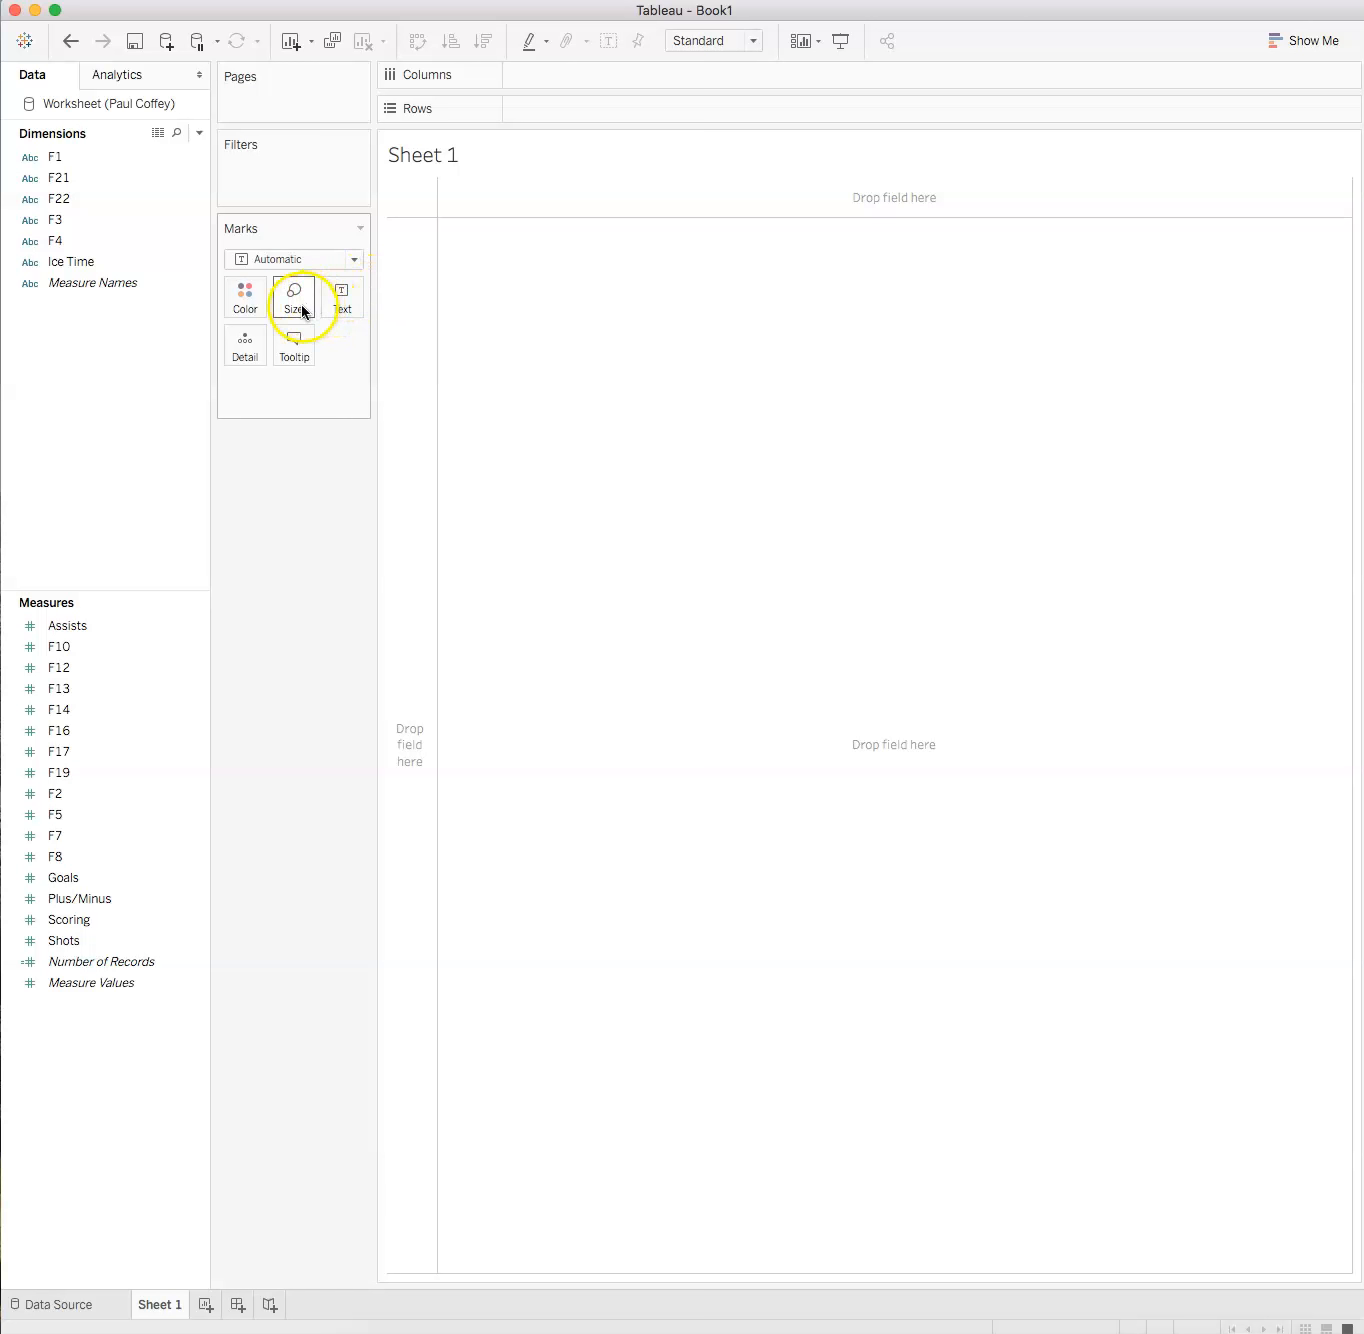
click(150, 241)
click(66, 390)
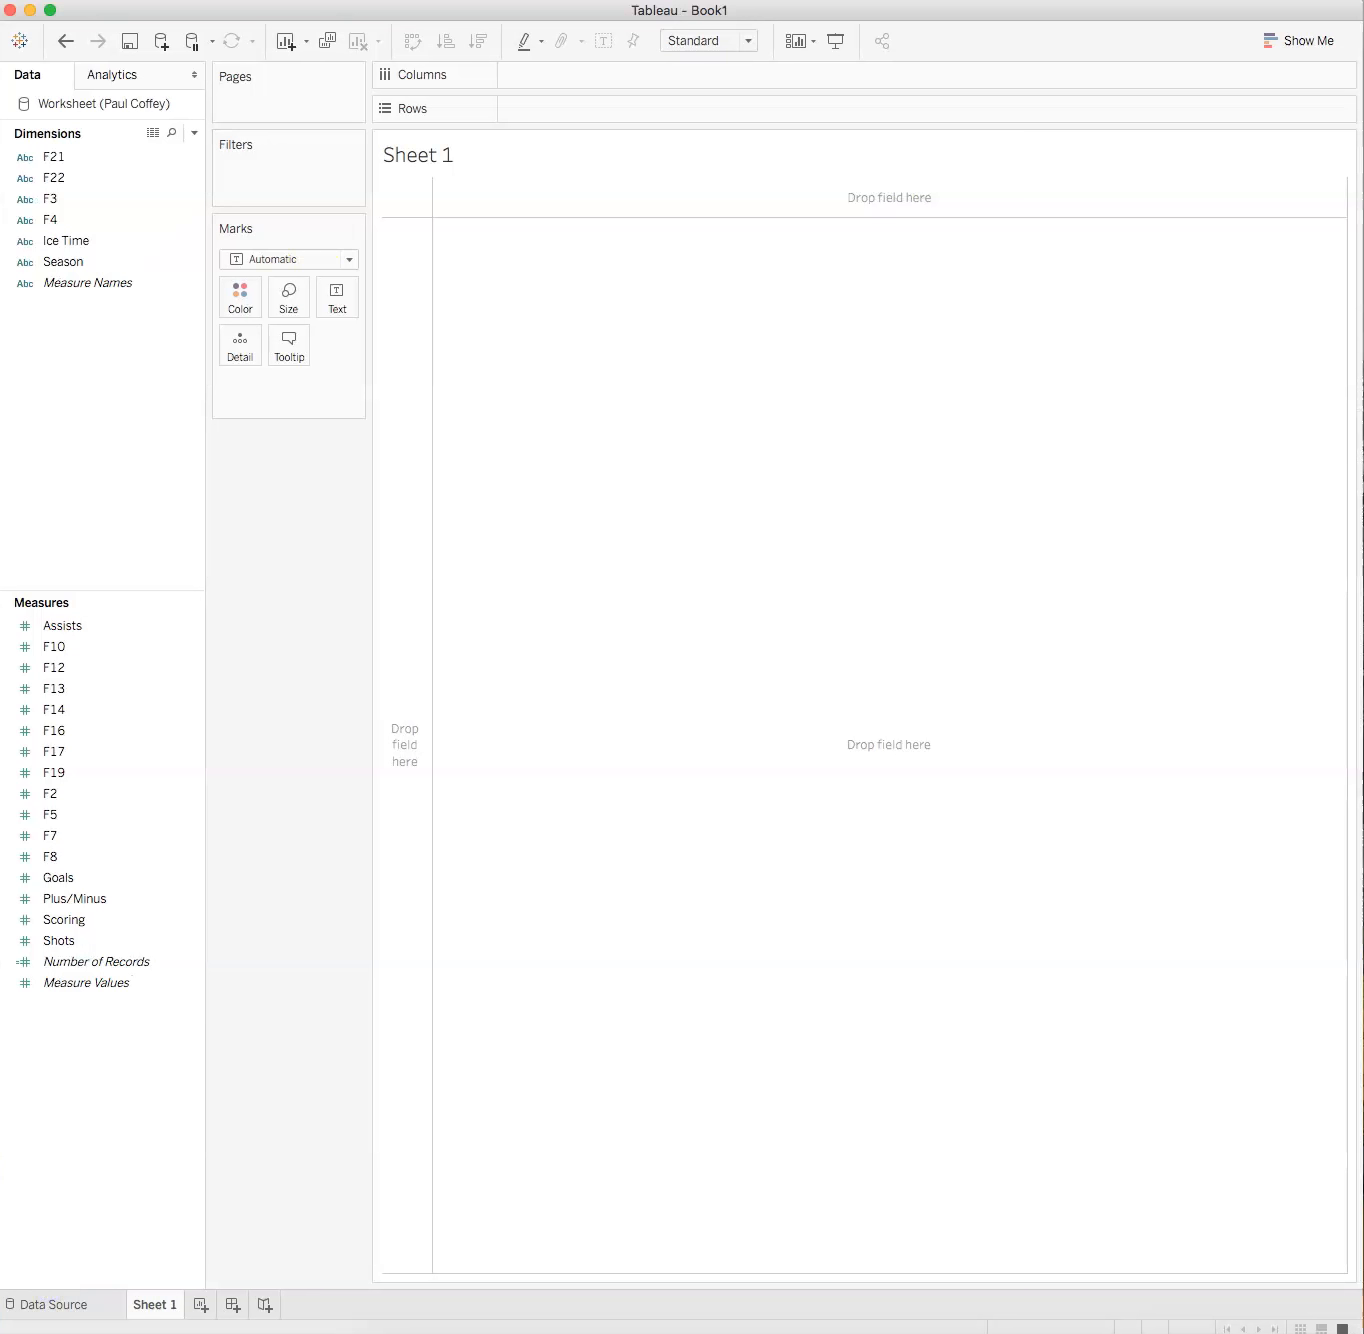
Place the Season dimension on Columns so that each season heads its own column.
click(50, 265)
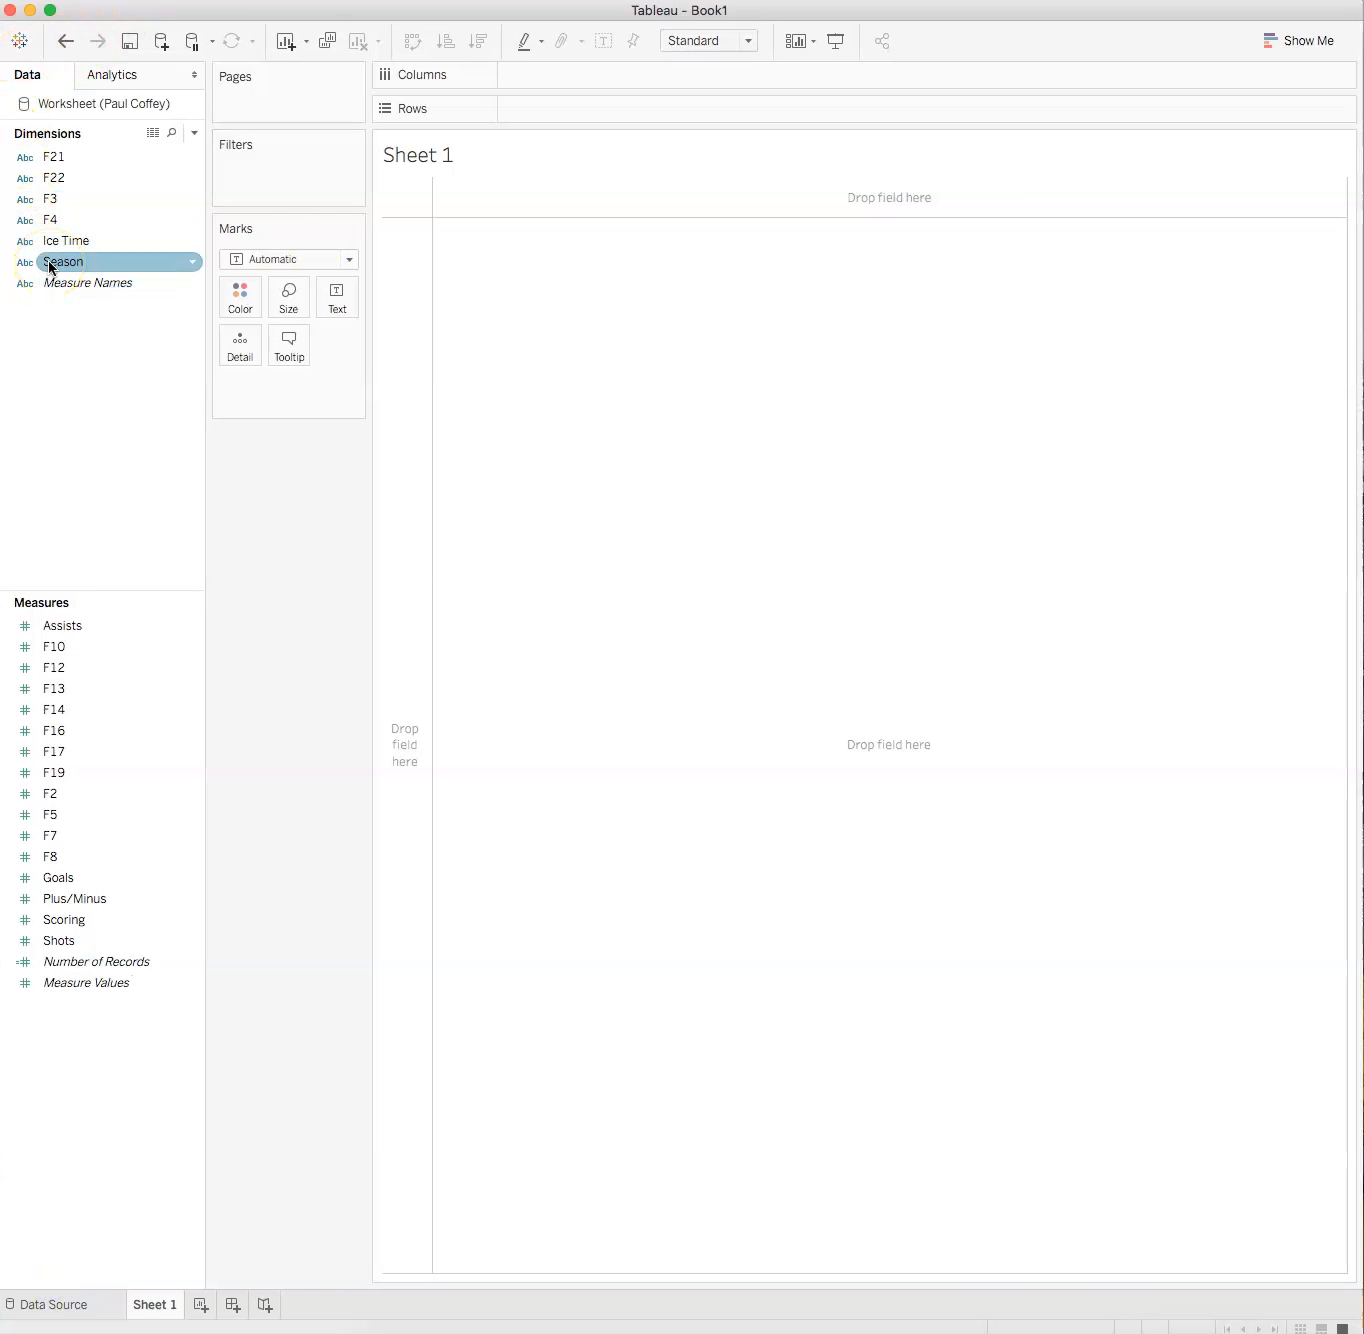
click(50, 265)
drag(50, 264, 74, 344)
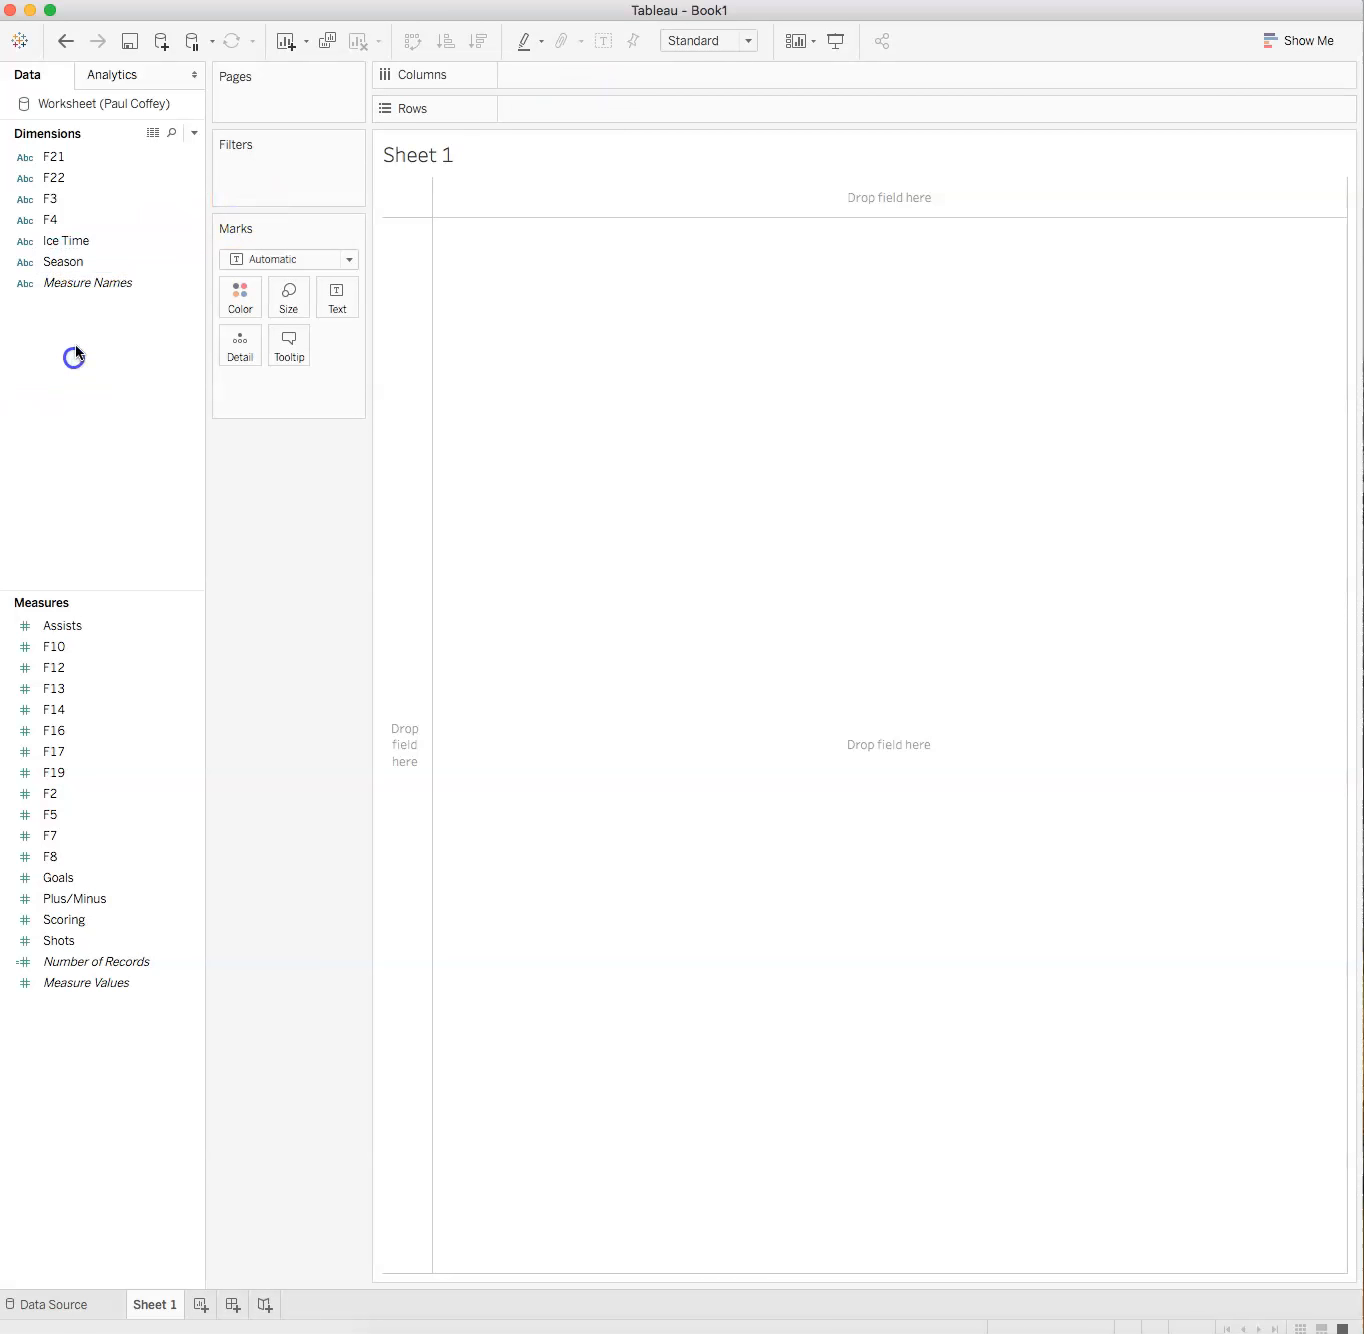
mouse_move(55, 263)
mouse_down()
mouse_move(743, 74)
mouse_move(645, 118)
mouse_move(635, 106)
mouse_up()
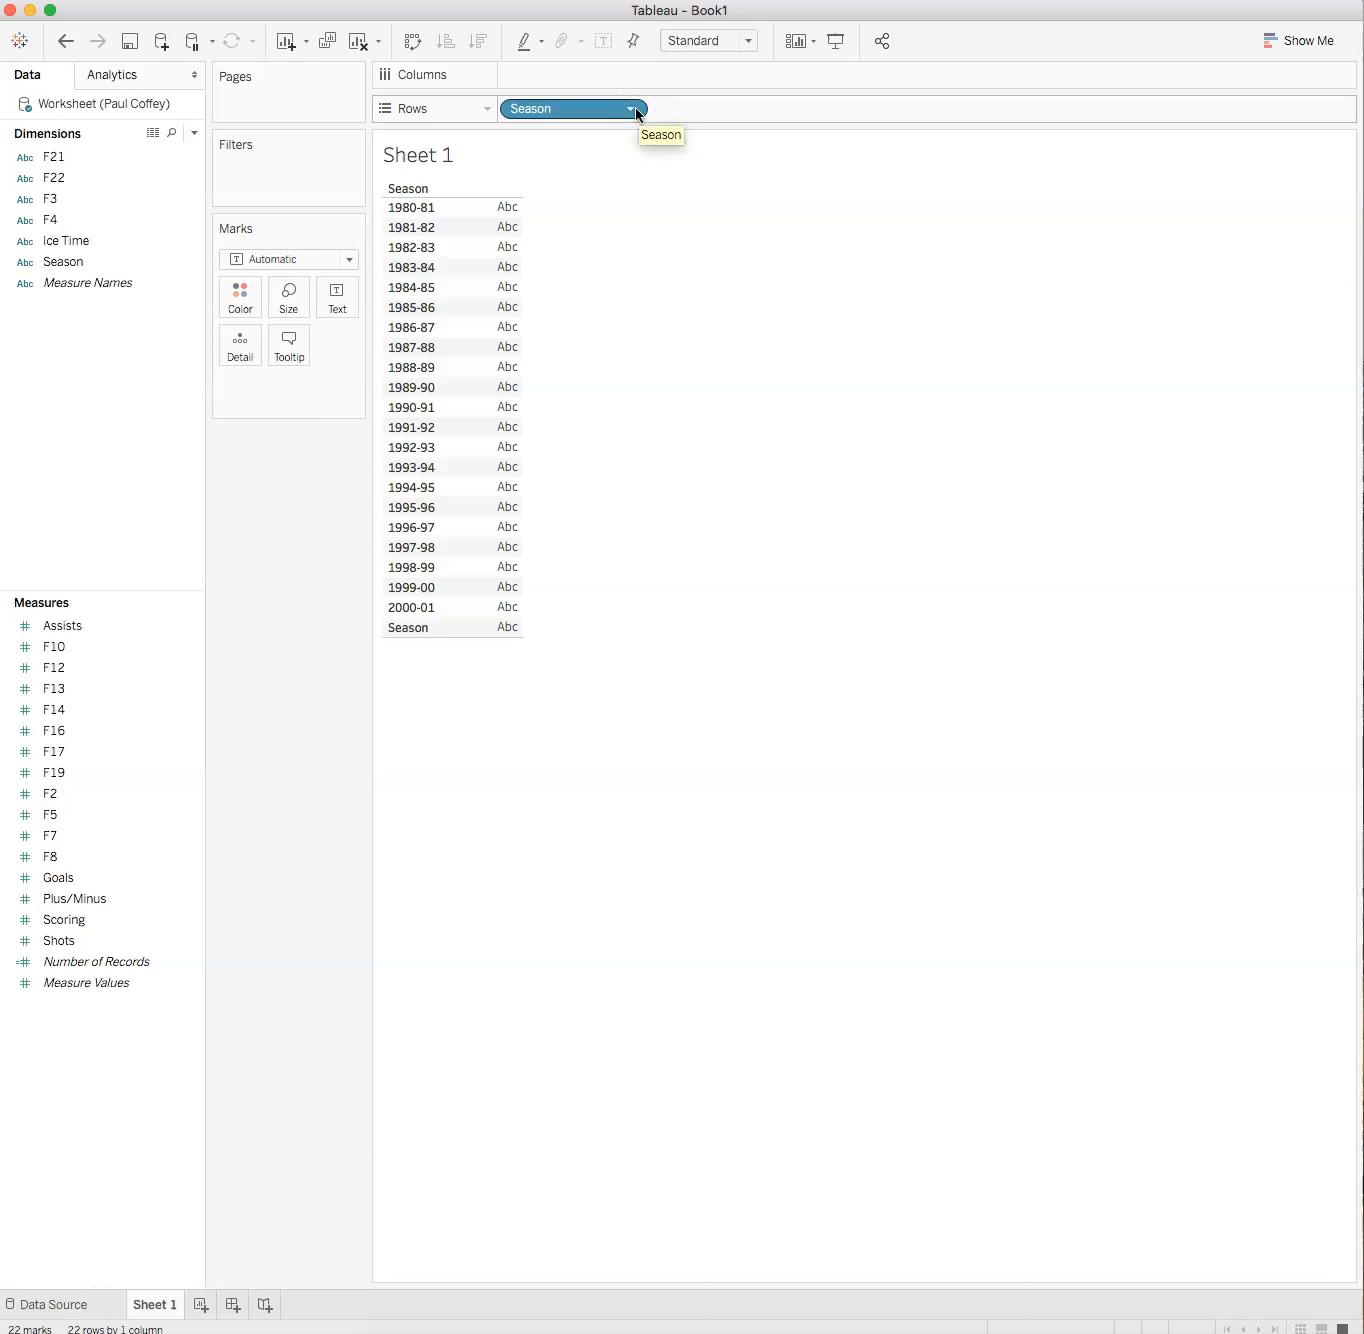
drag(573, 107, 578, 85)
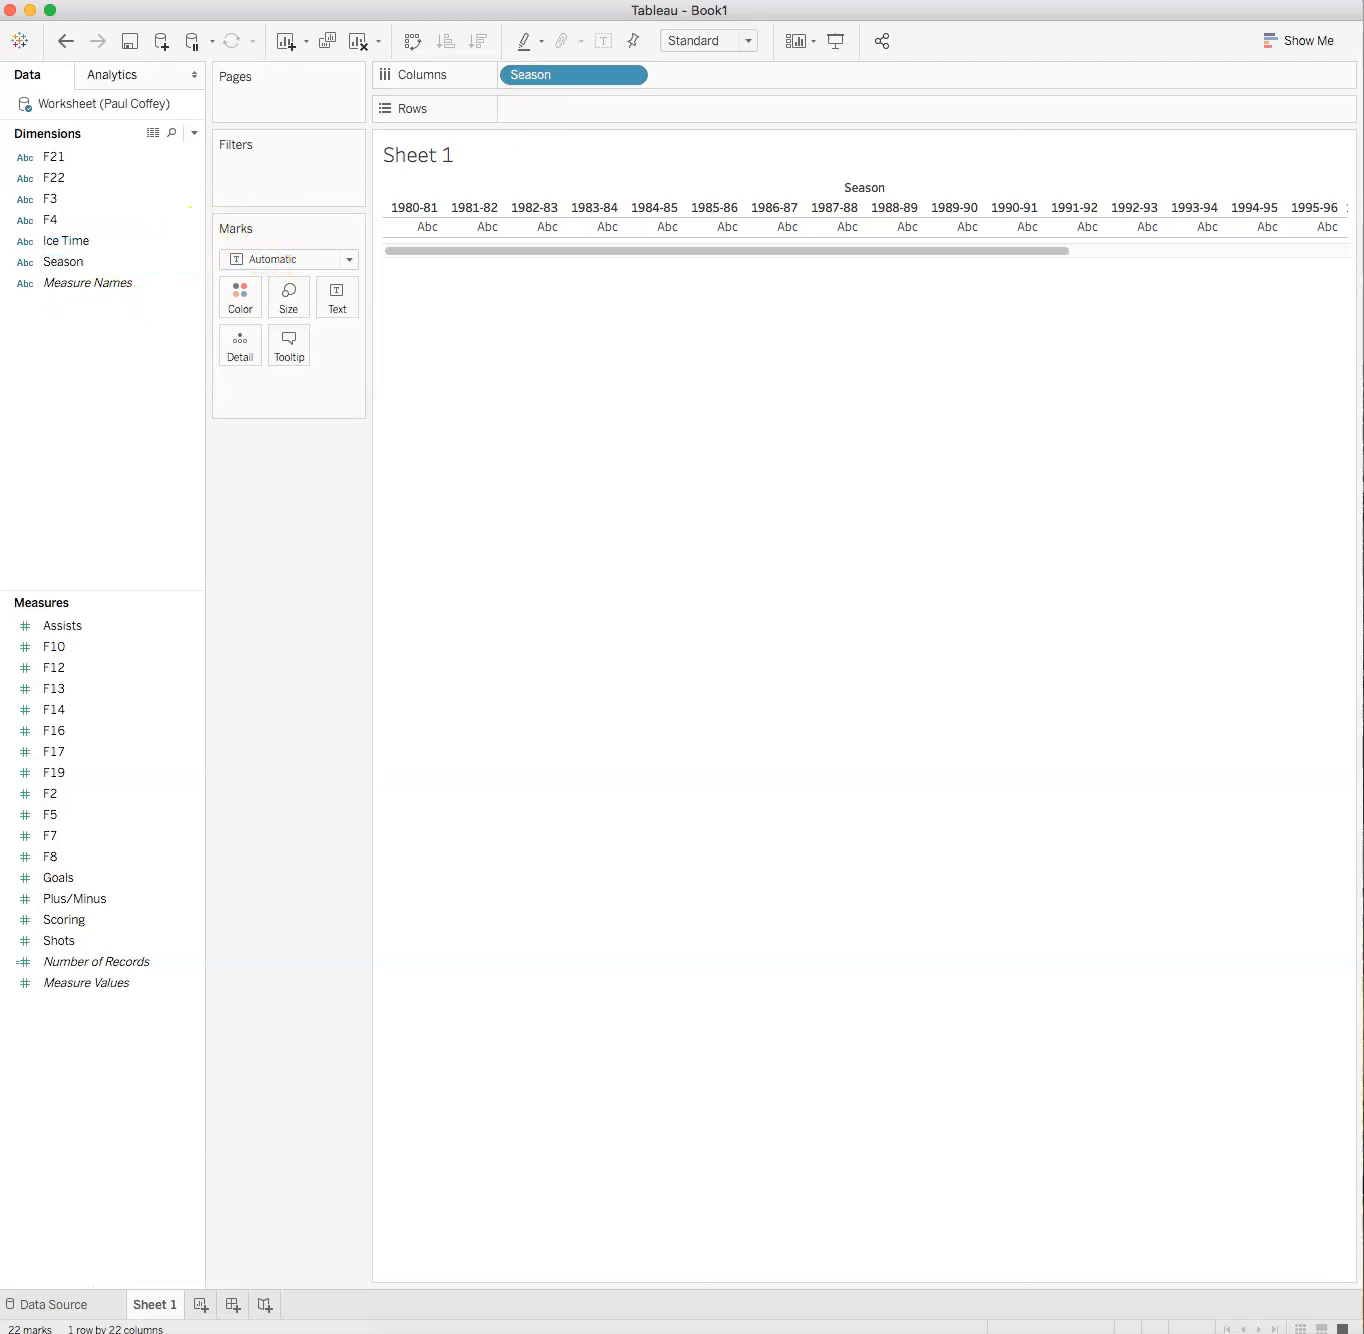
Plot the Plus/Minus measure on Rows as a line chart, with the null value filtered out.
click(52, 902)
drag(52, 903, 559, 109)
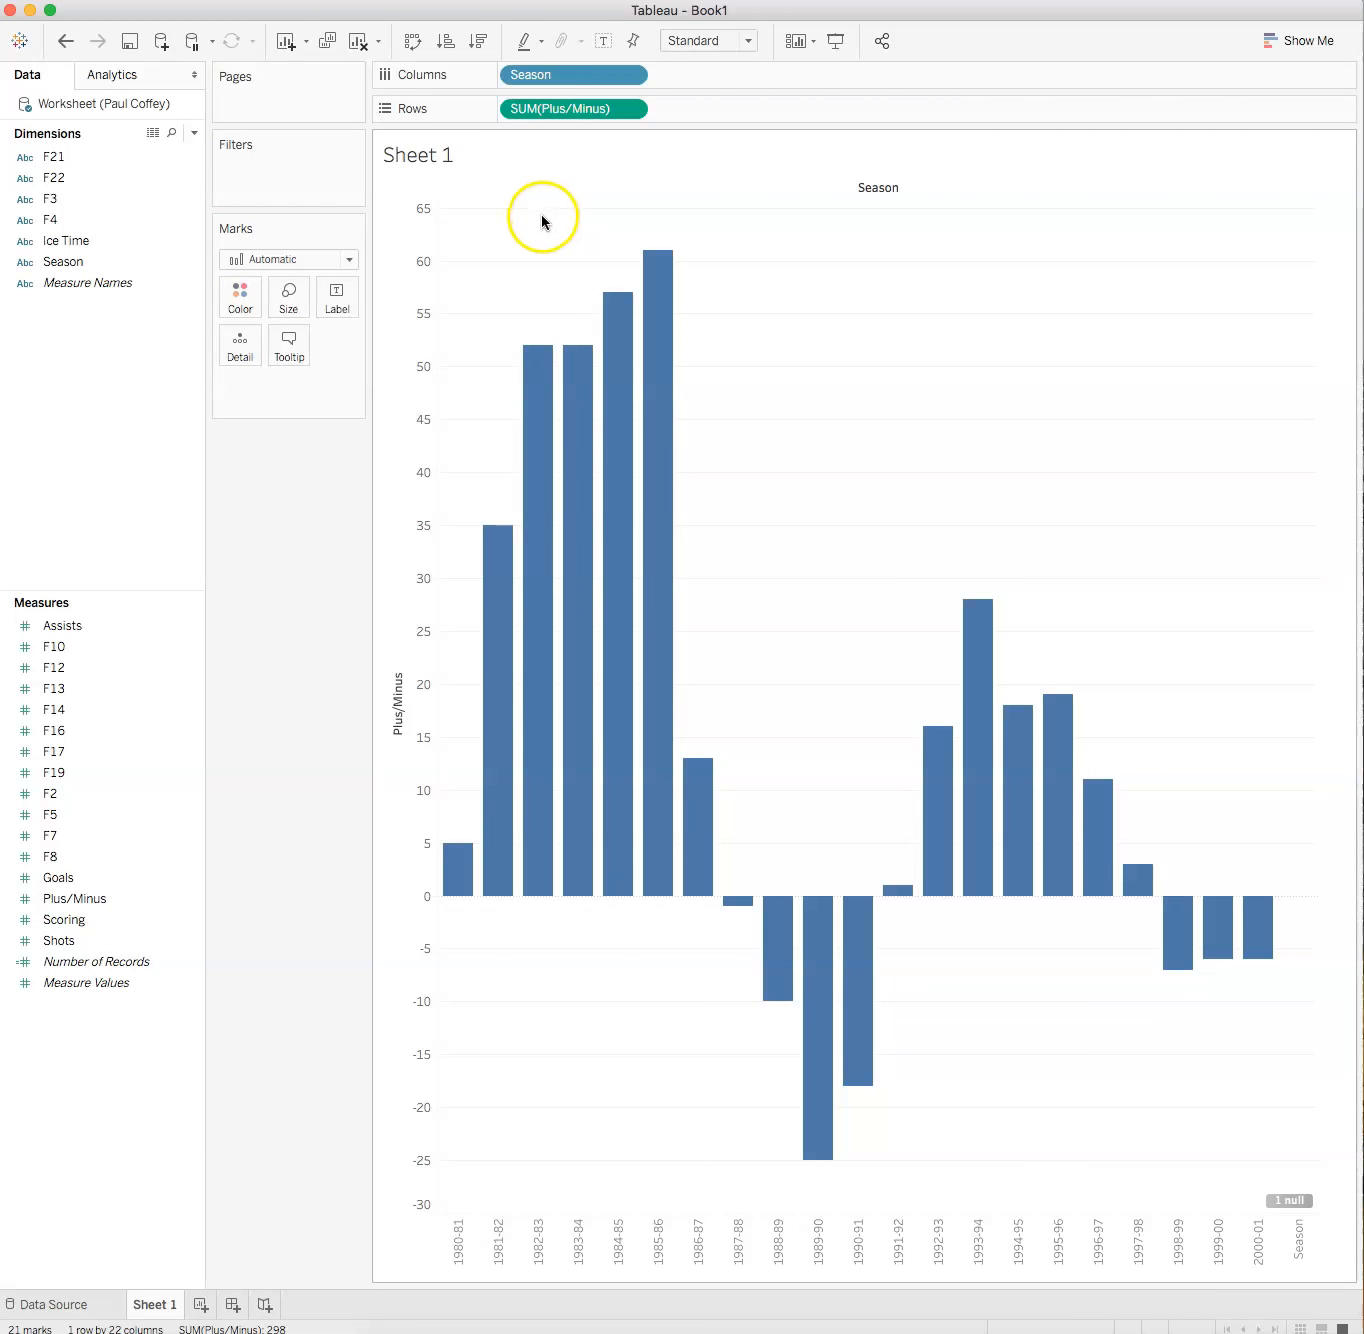
click(349, 260)
click(303, 327)
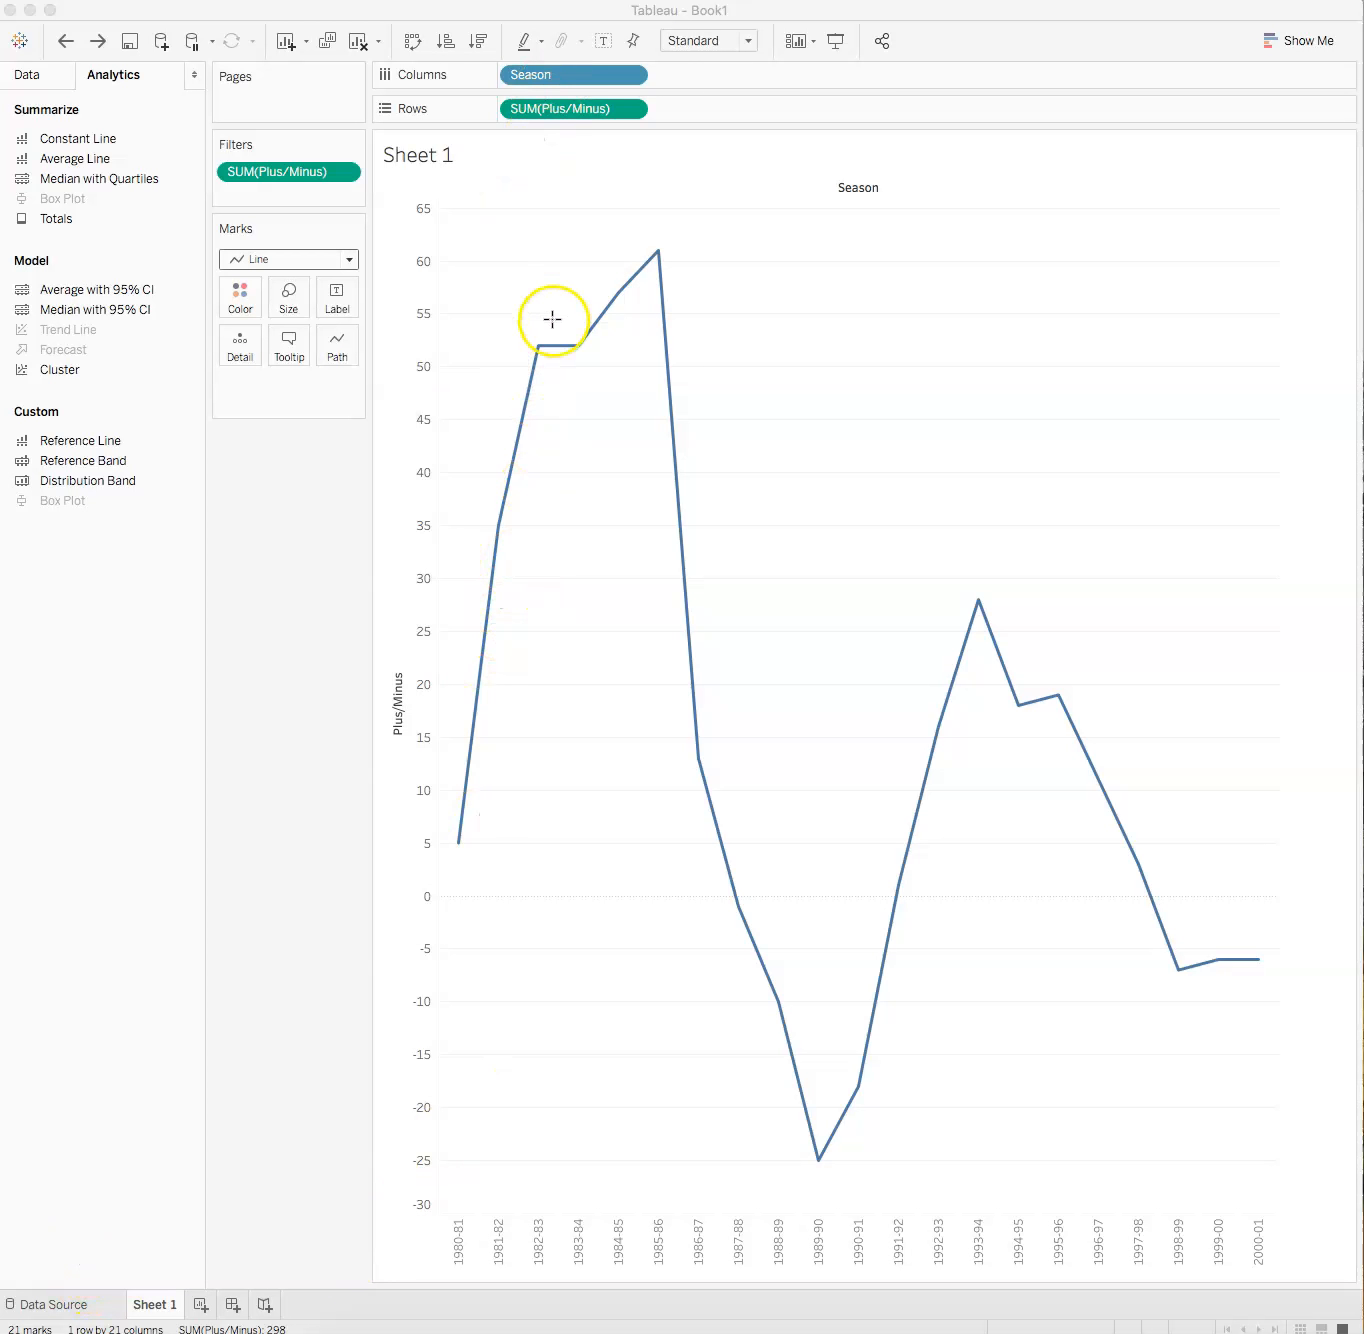
Add an average line for Plus/Minus to the chart.
click(27, 72)
click(106, 73)
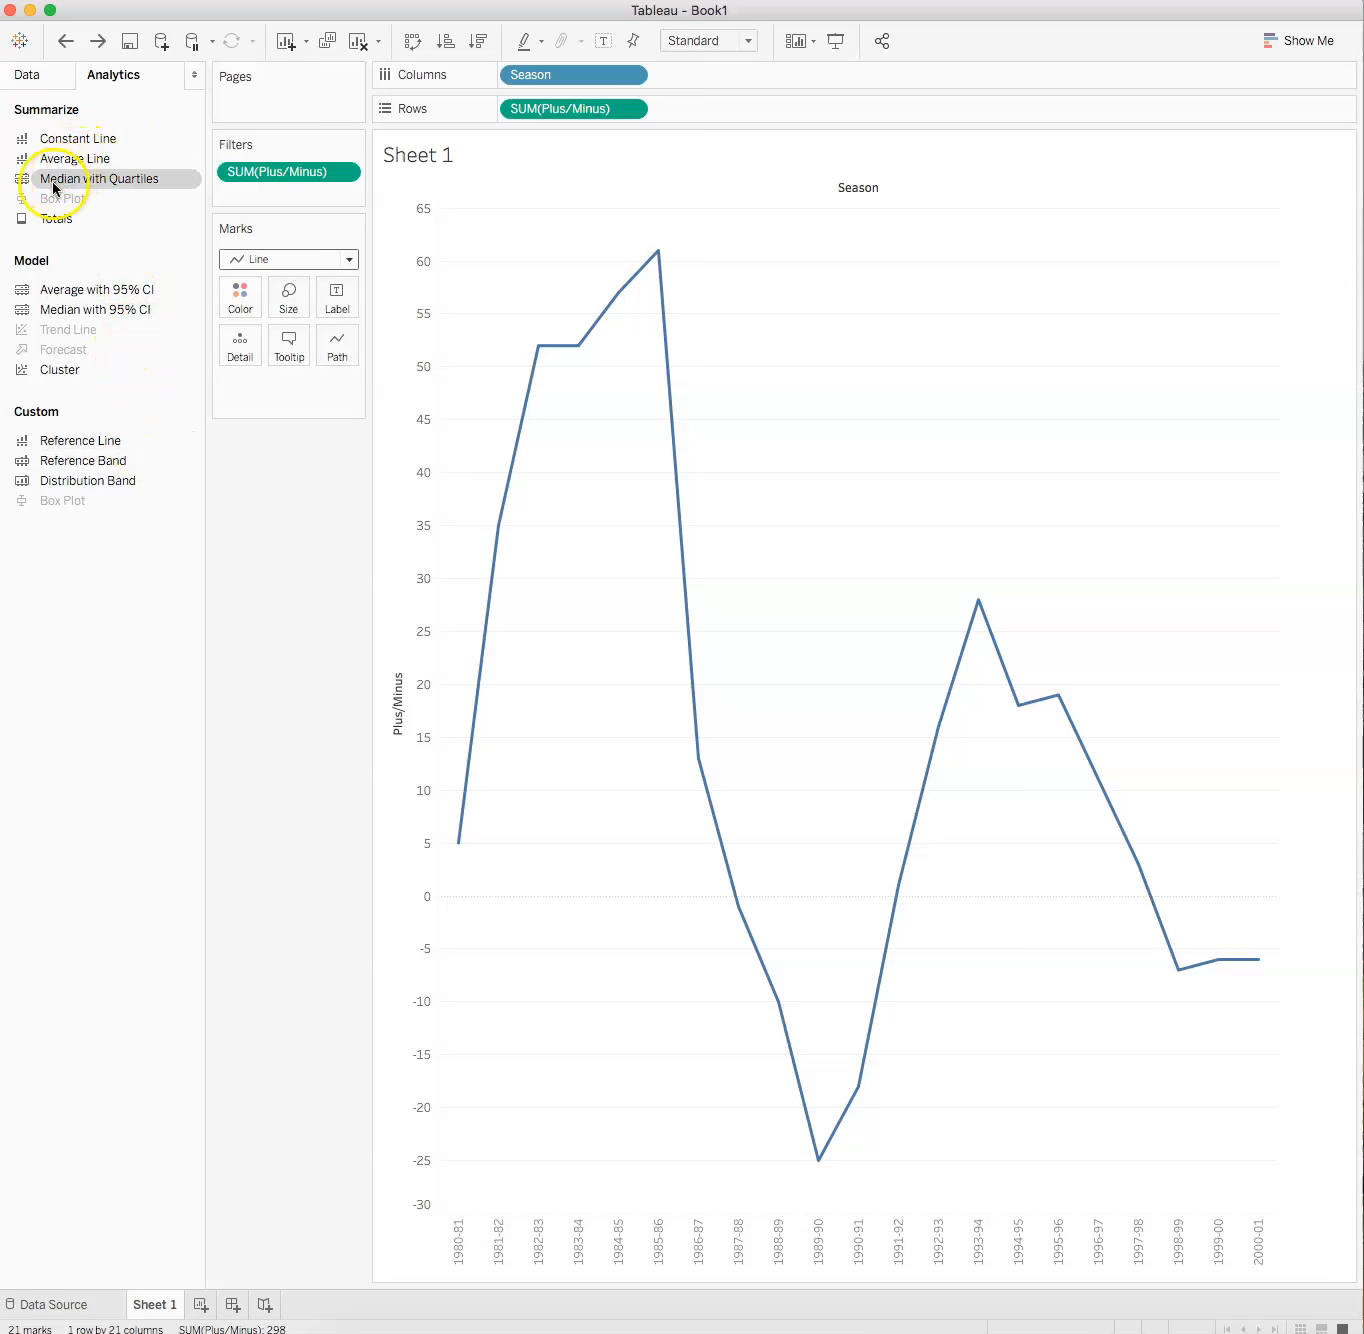
drag(52, 165, 549, 219)
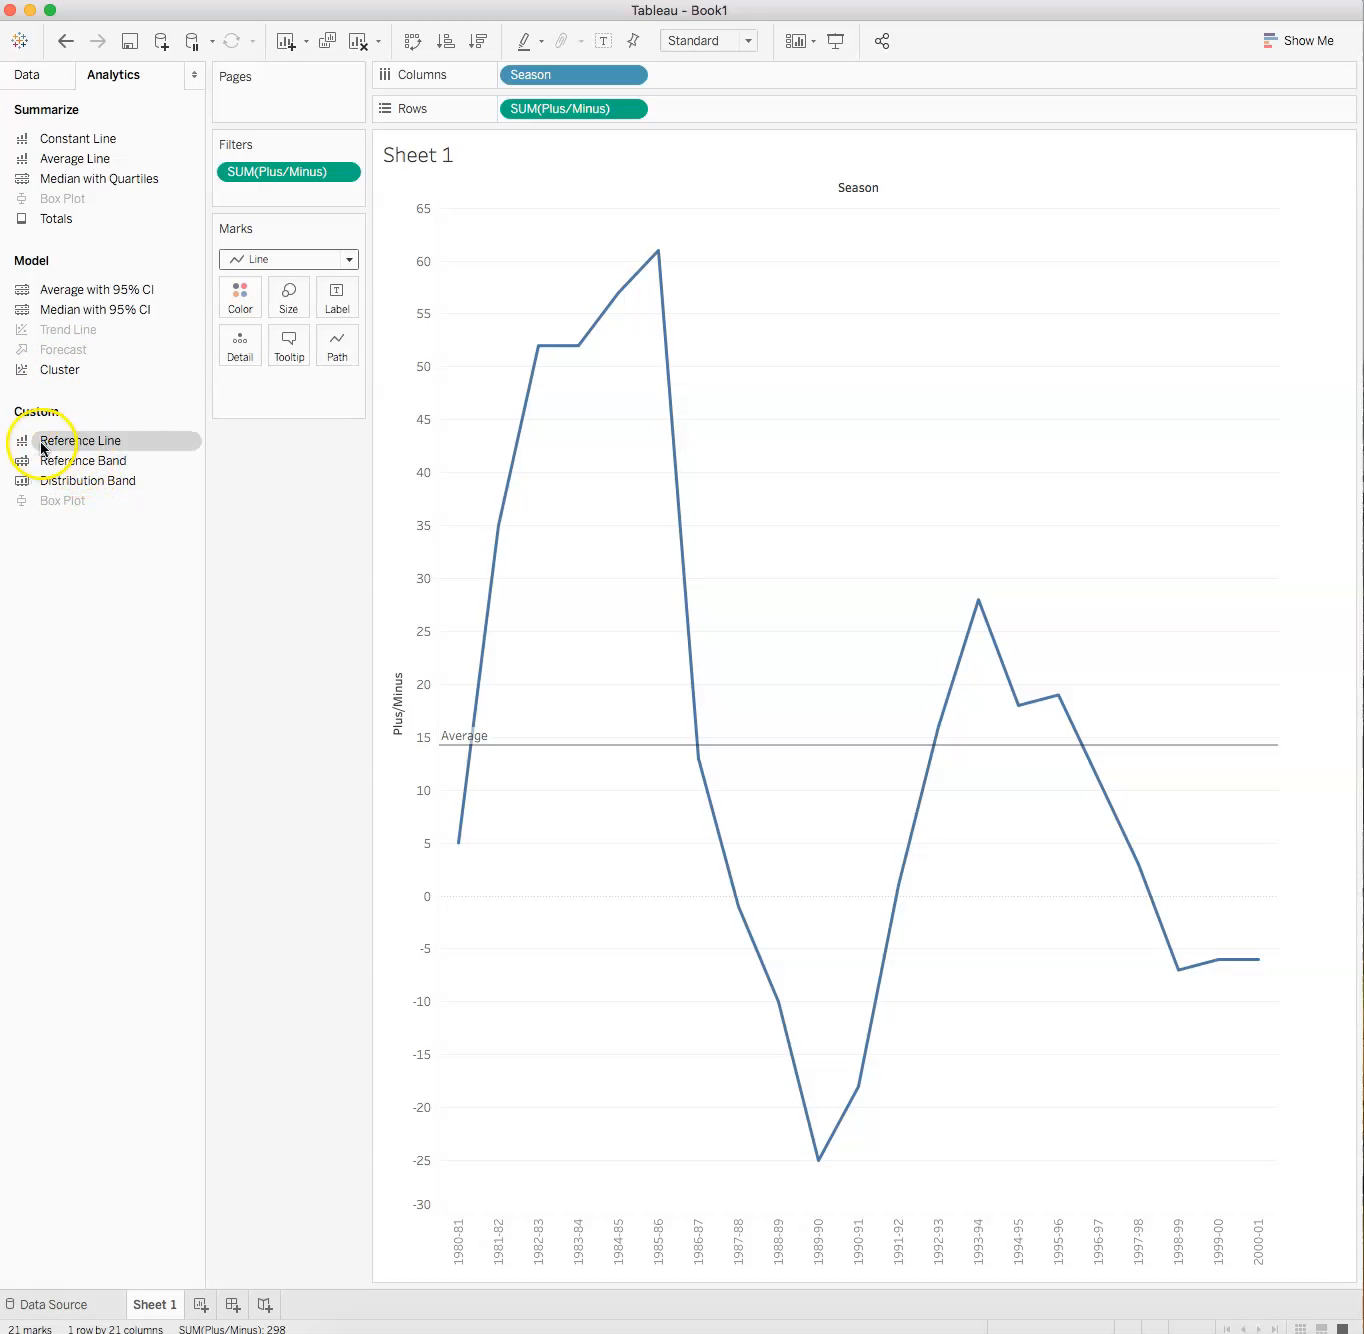
Add a reference distribution over the entire table, computed as -3,3 standard deviations.
drag(42, 442, 548, 206)
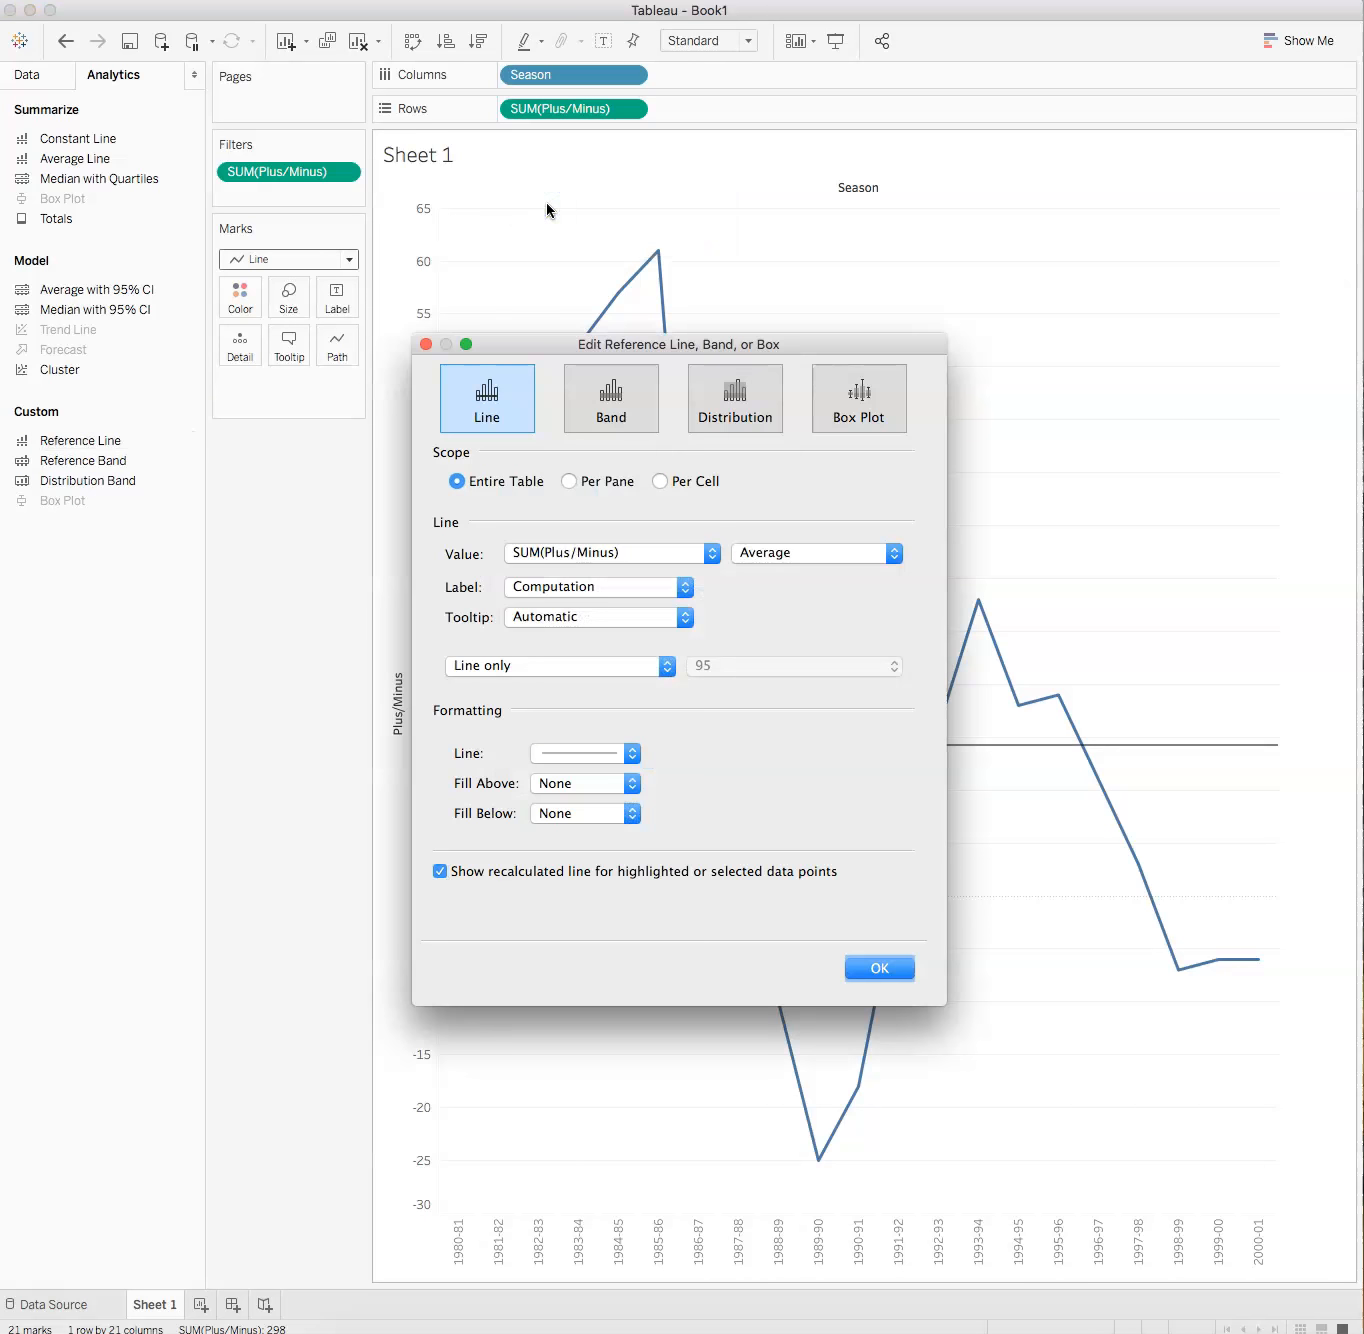
click(724, 415)
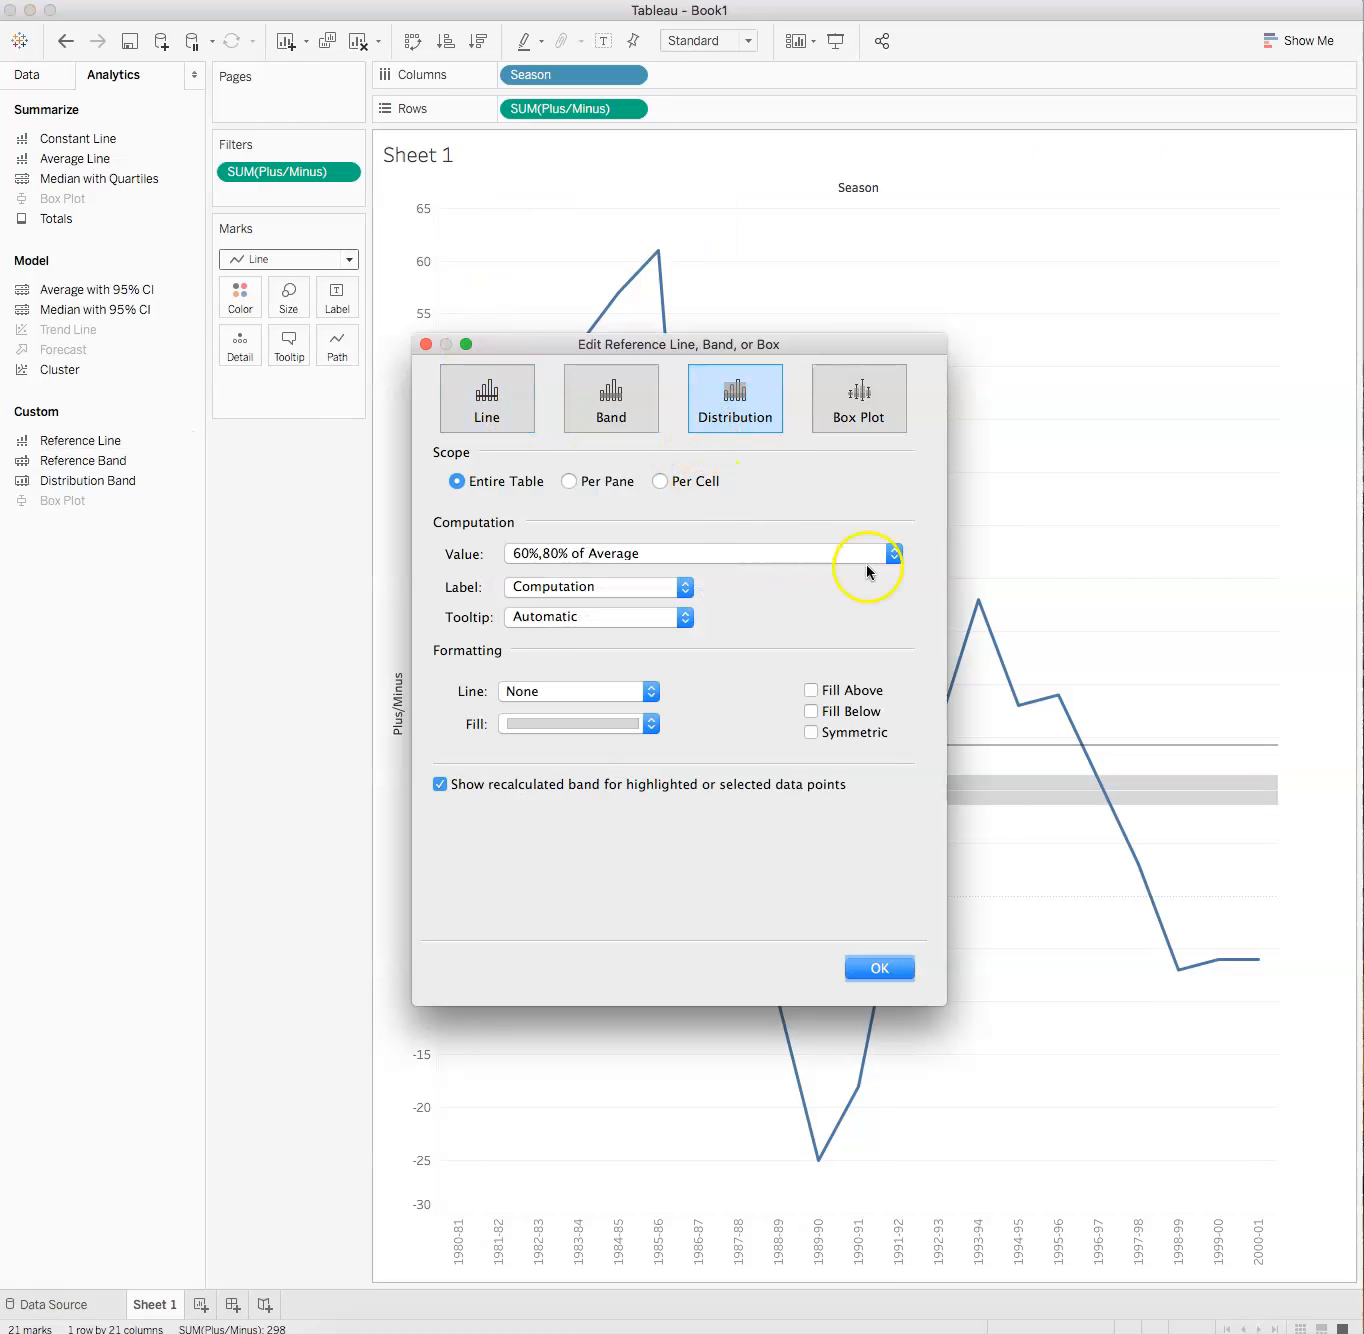
click(899, 555)
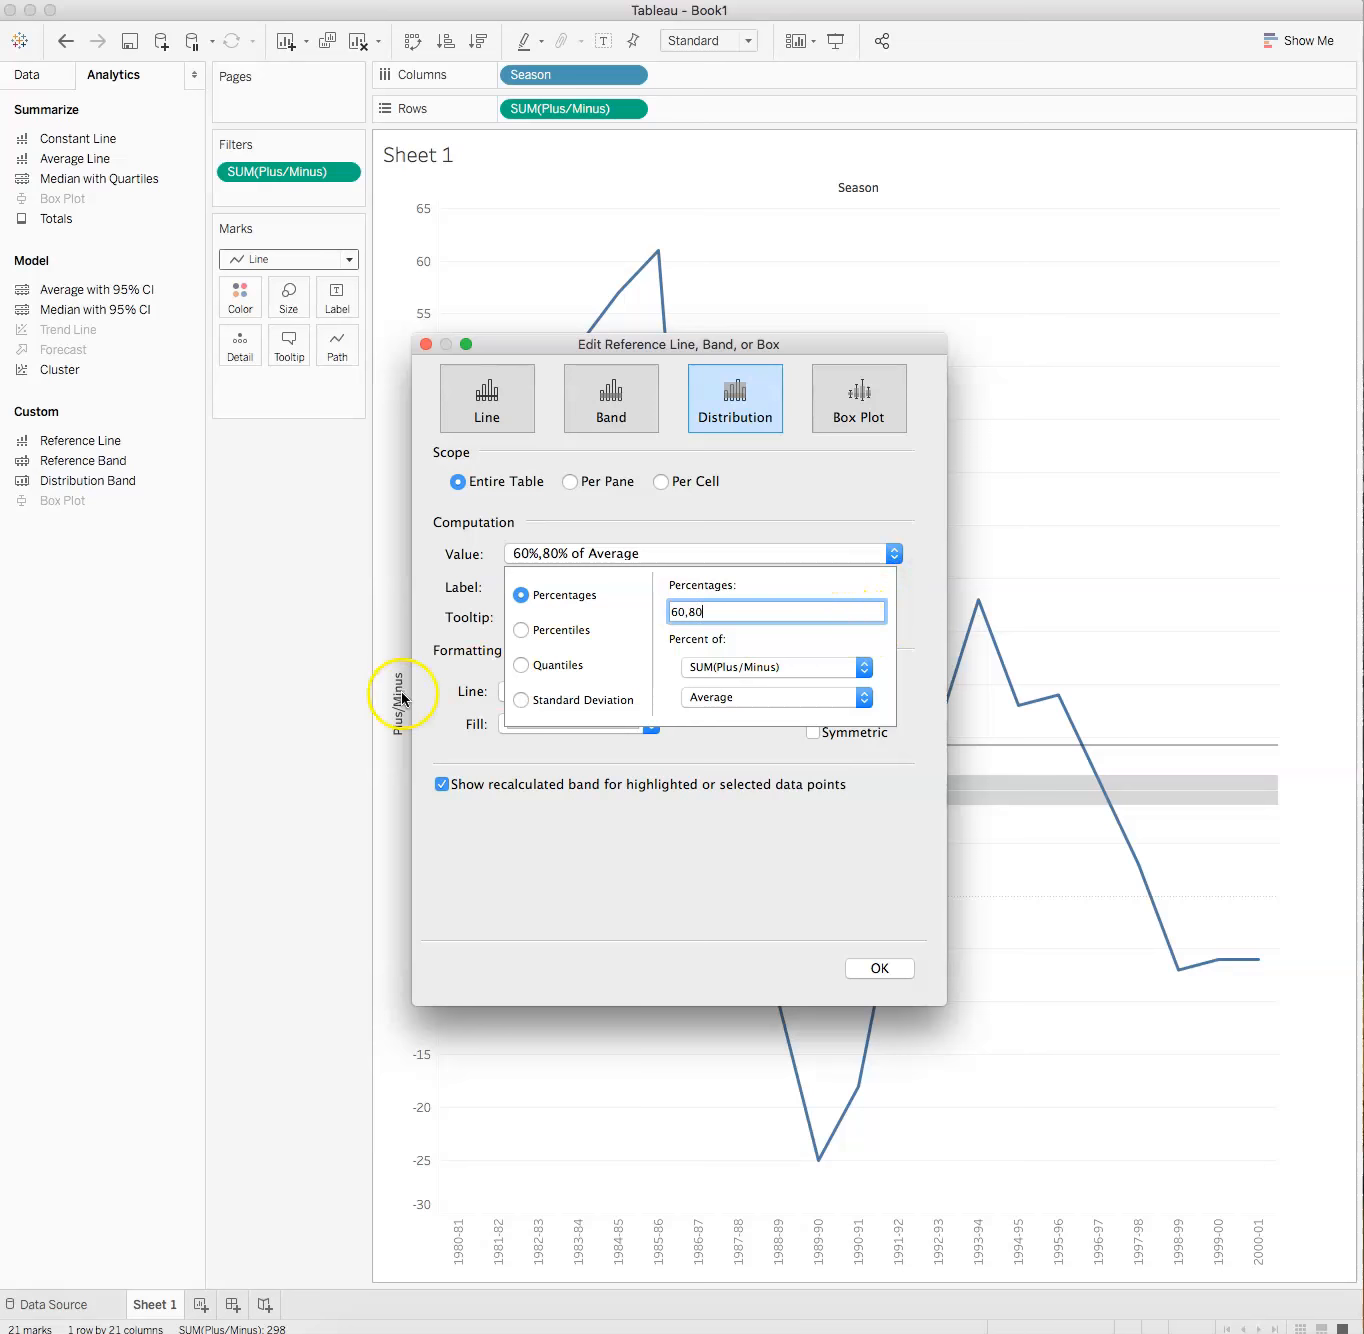
click(522, 701)
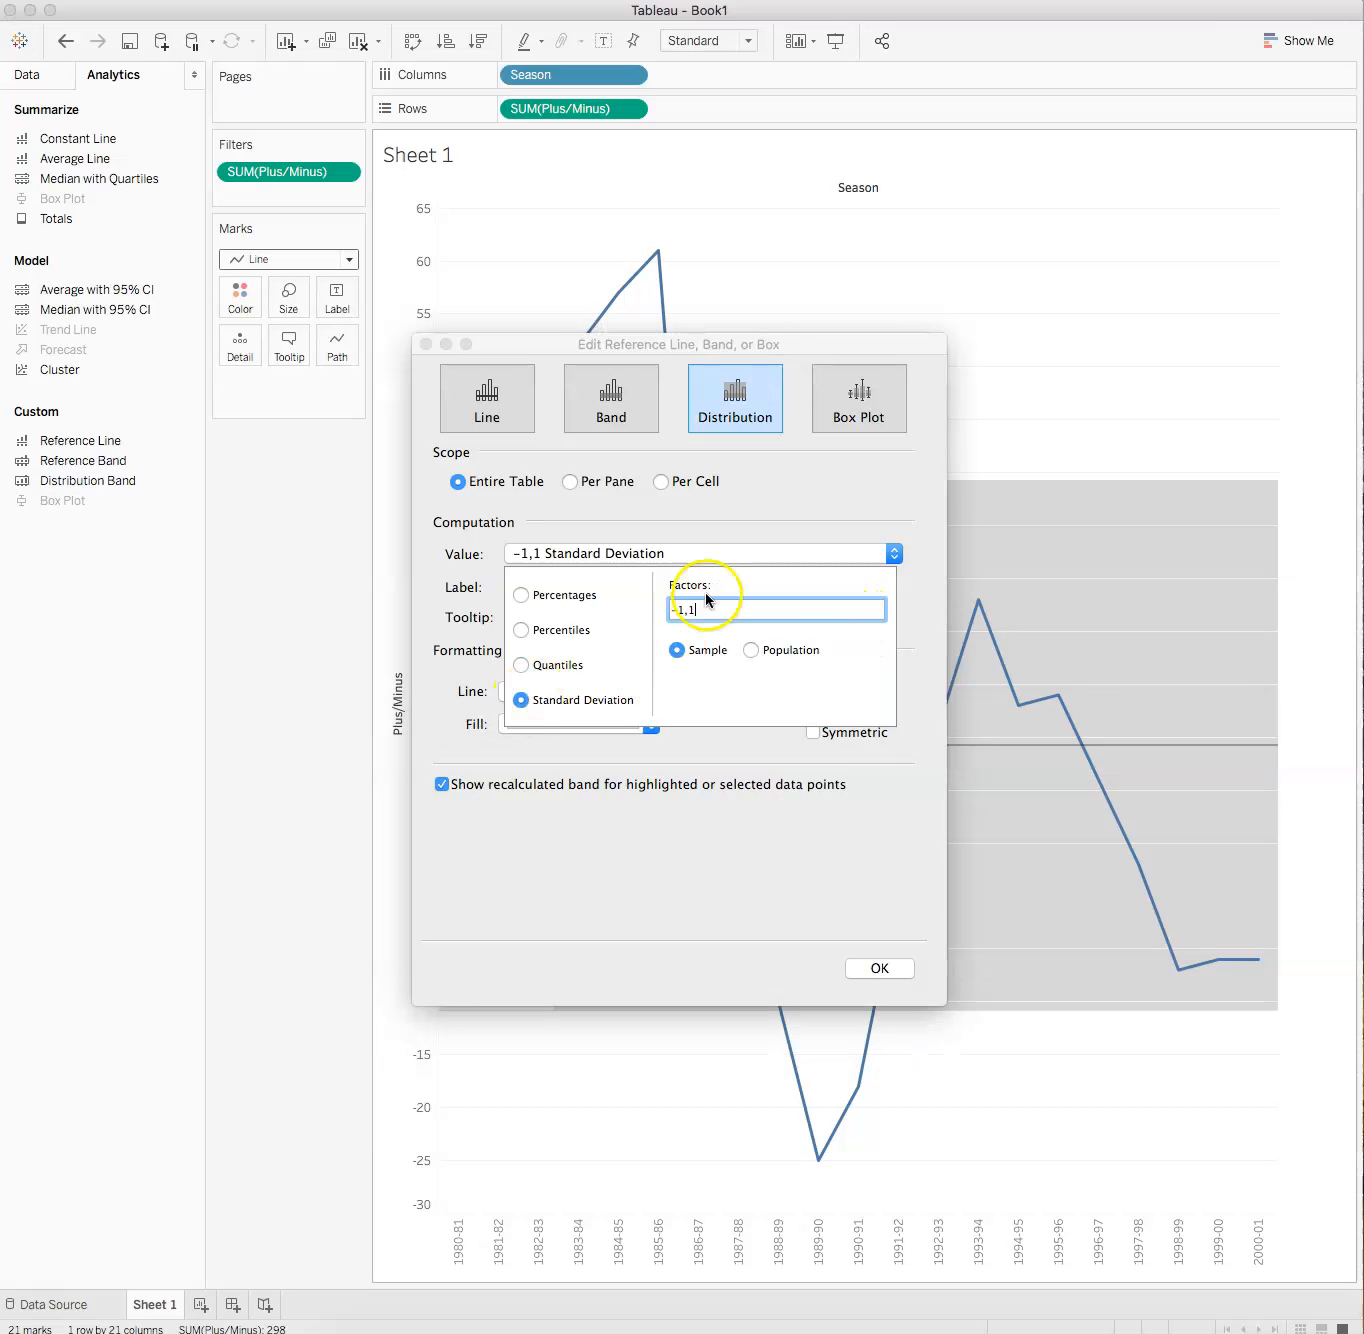
drag(696, 609, 680, 612)
click(544, 831)
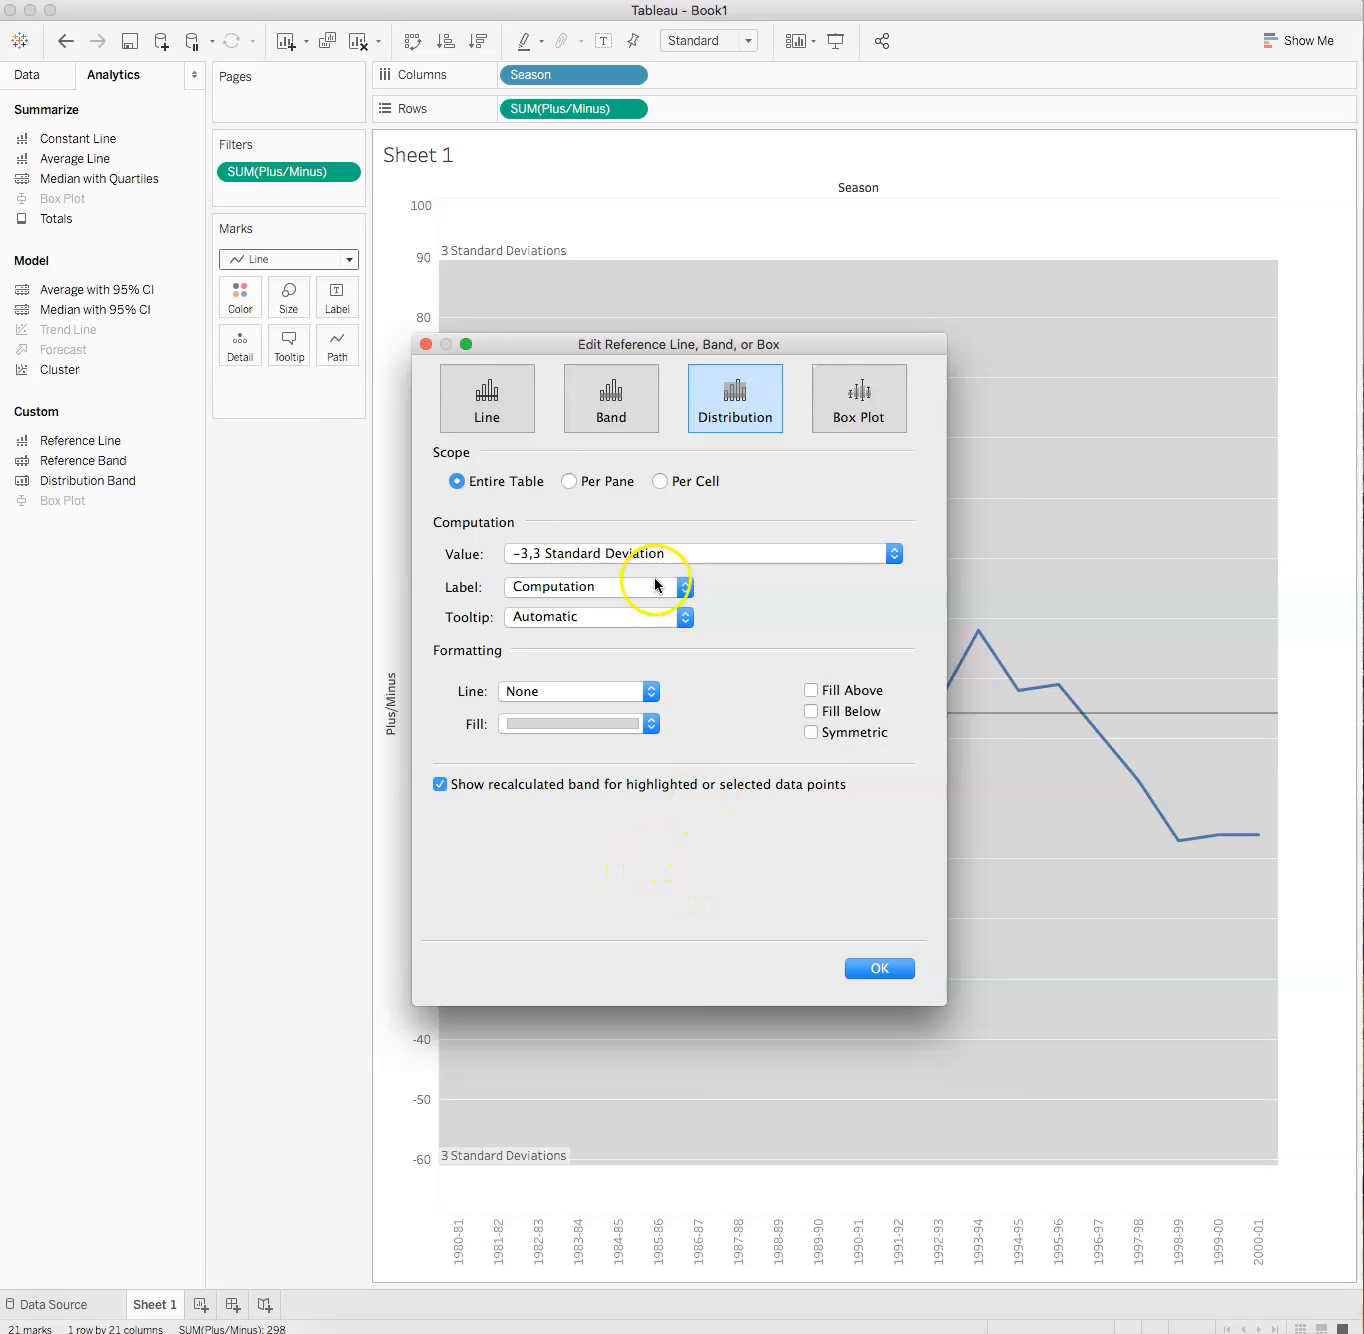
Format the standard deviation distribution with solid black lines and no fill, and apply it.
click(655, 729)
click(646, 721)
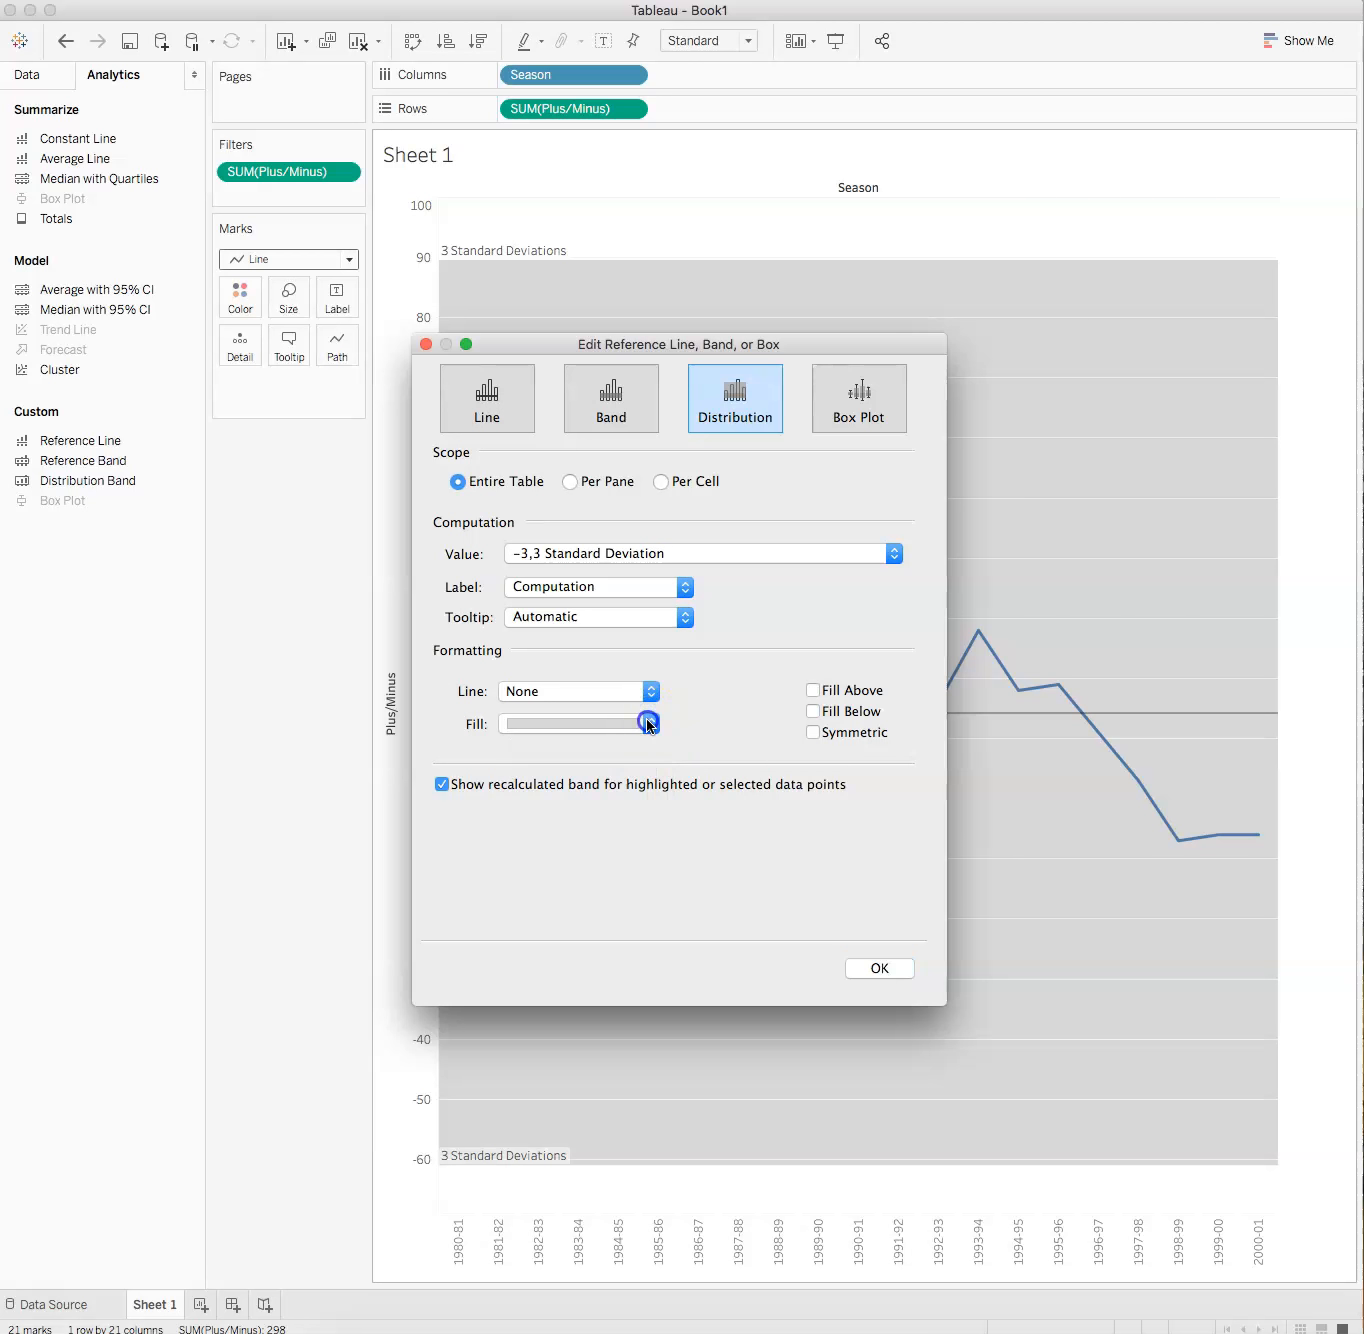
click(644, 683)
click(626, 742)
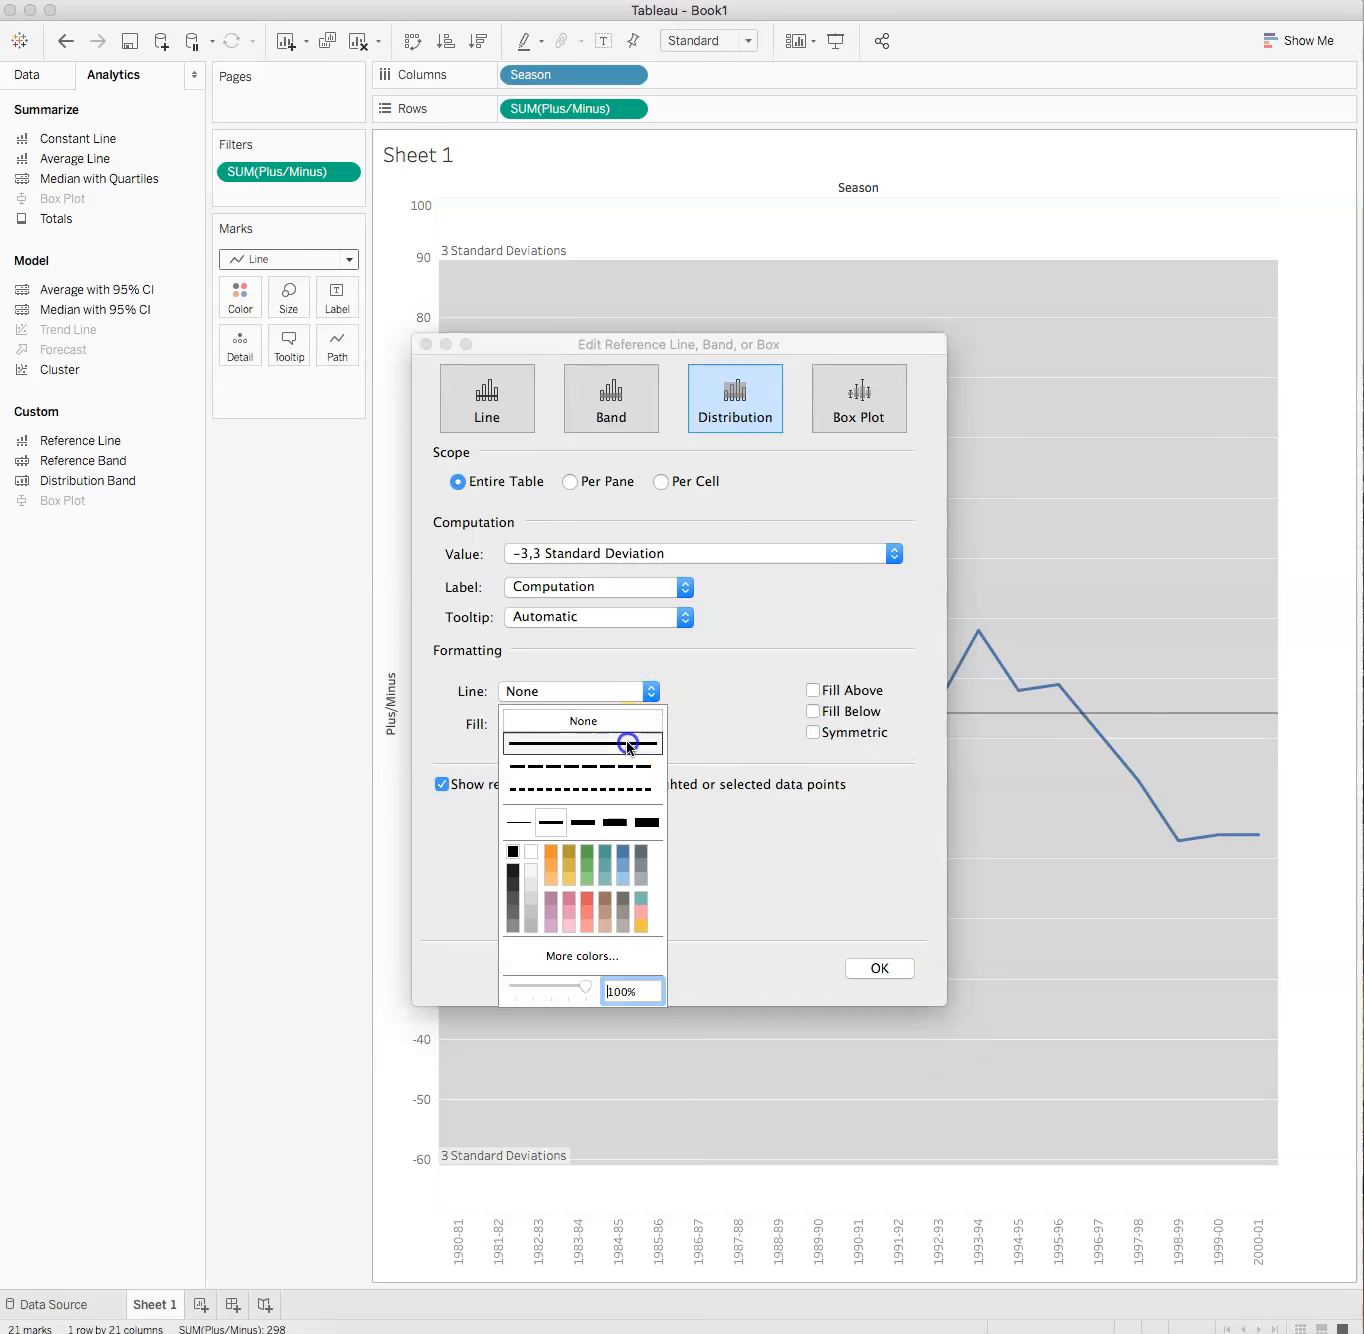
click(744, 748)
click(648, 724)
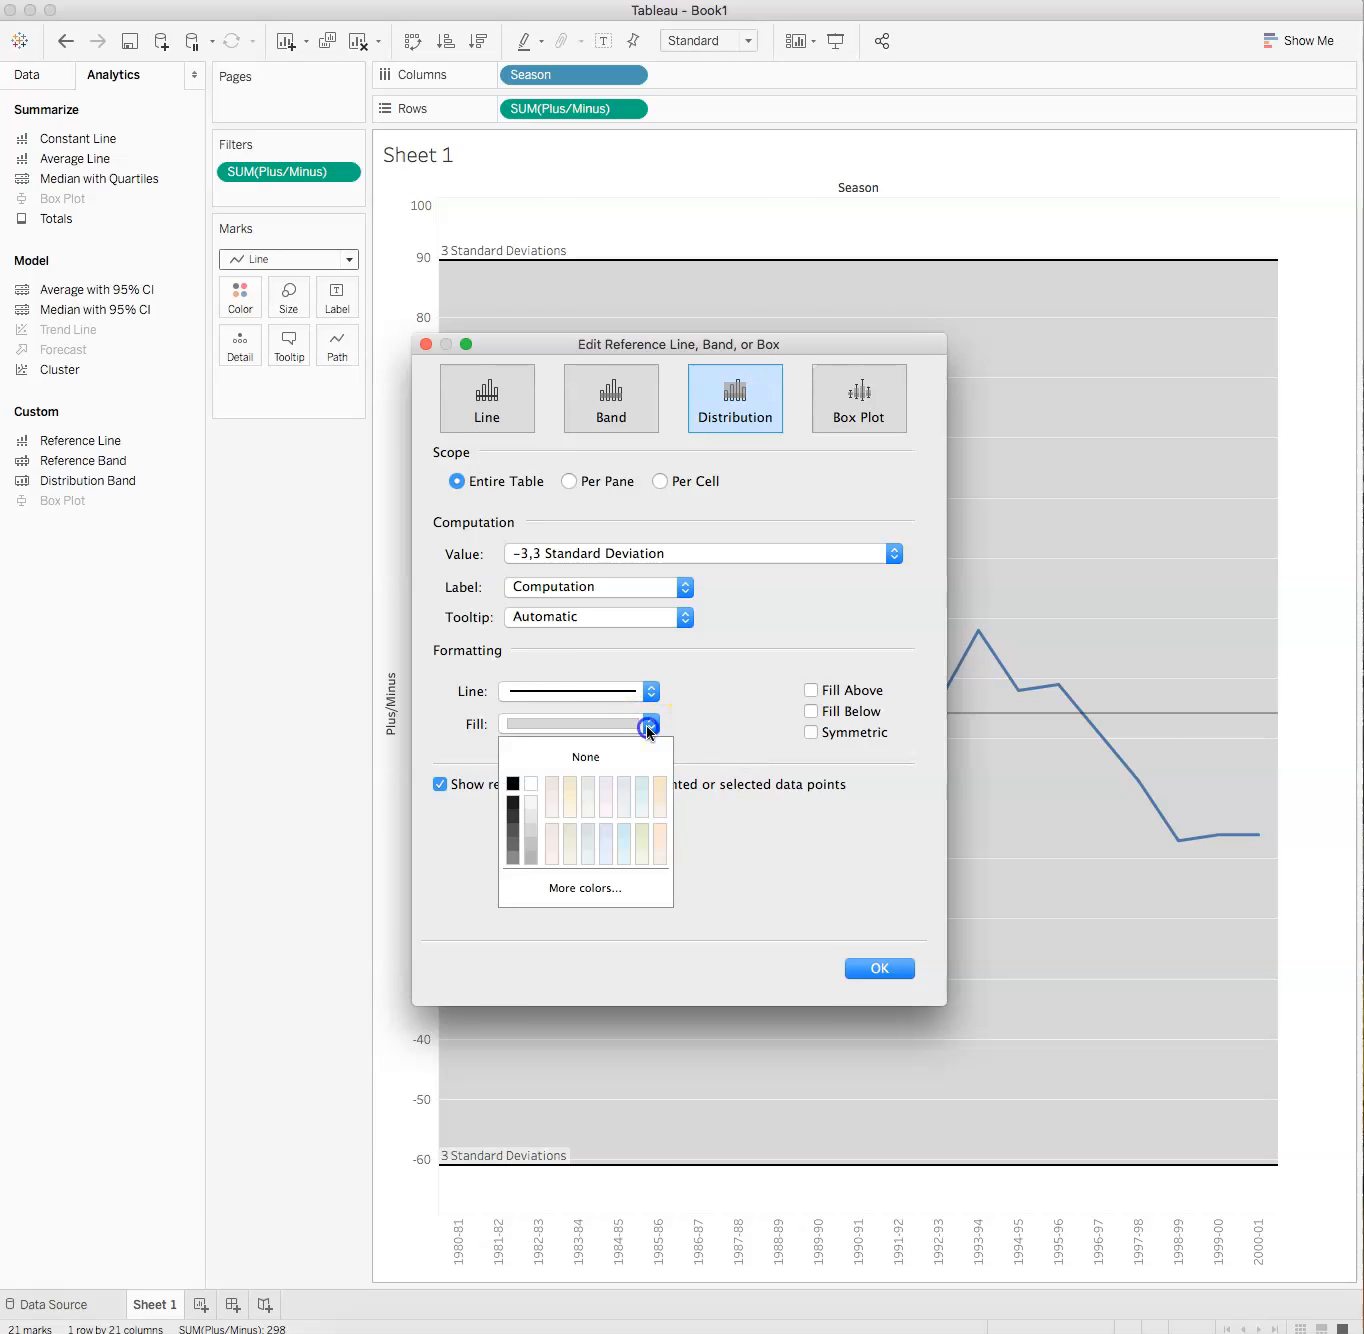
click(513, 799)
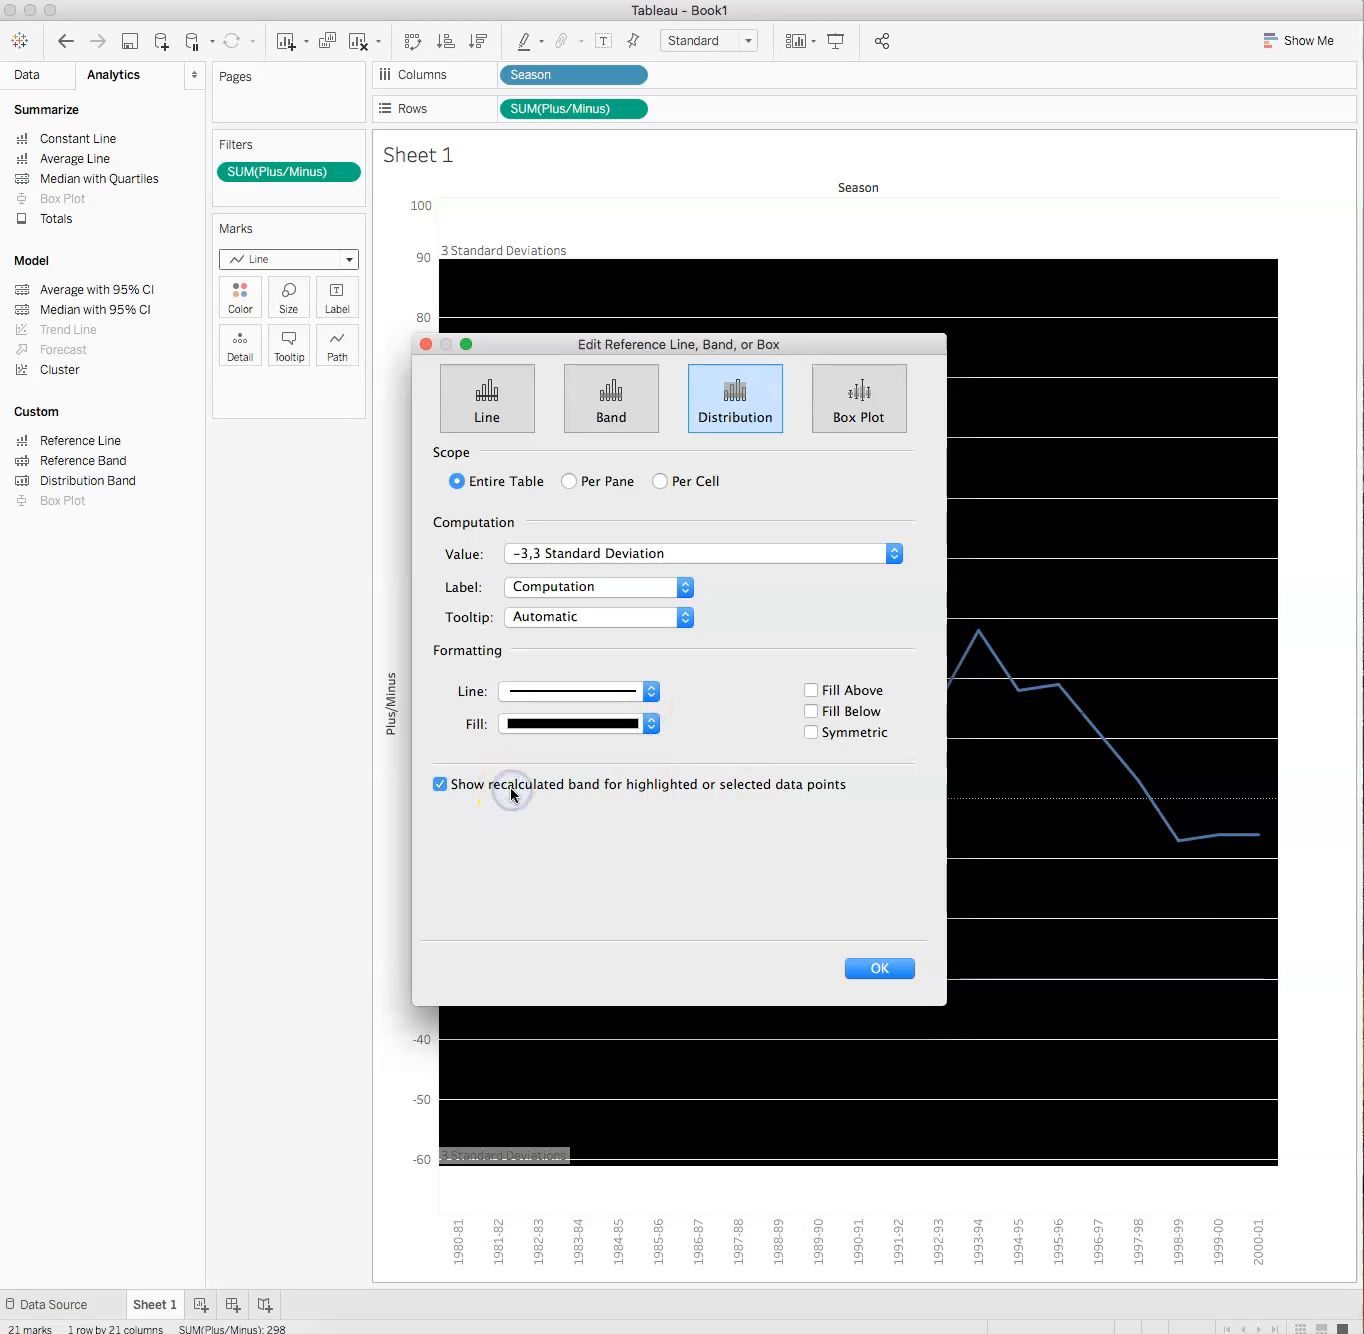
click(645, 724)
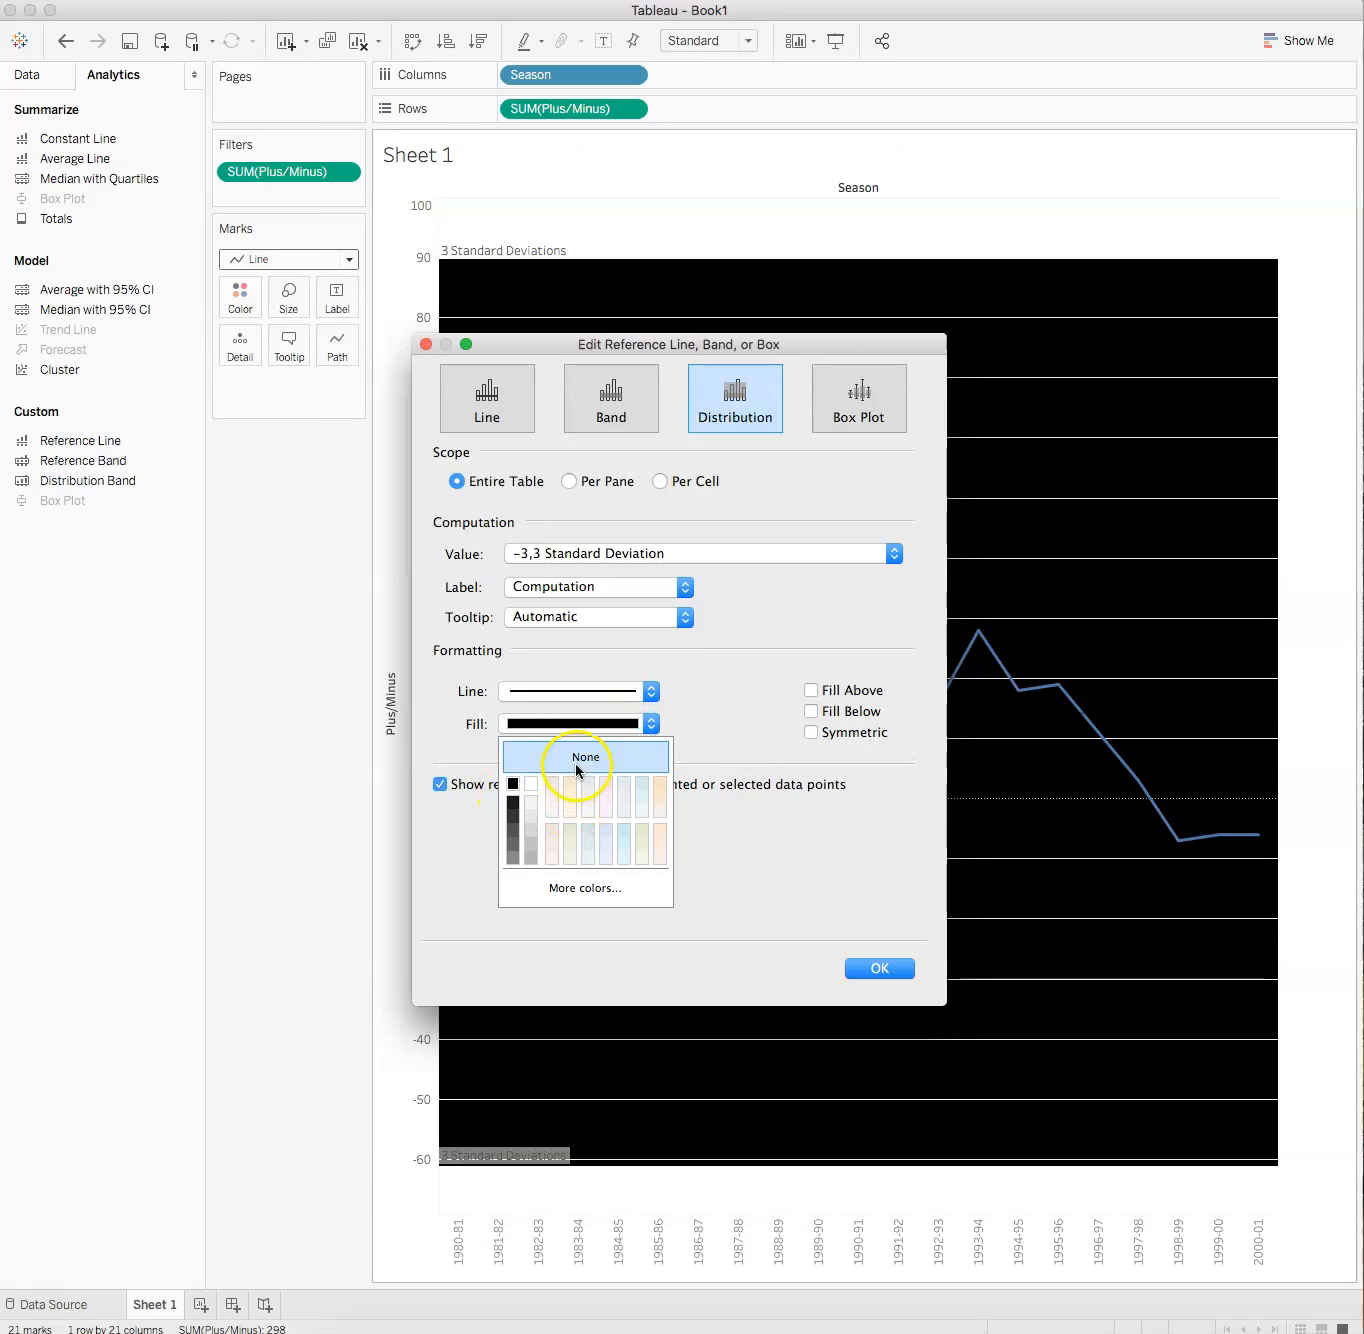
click(575, 762)
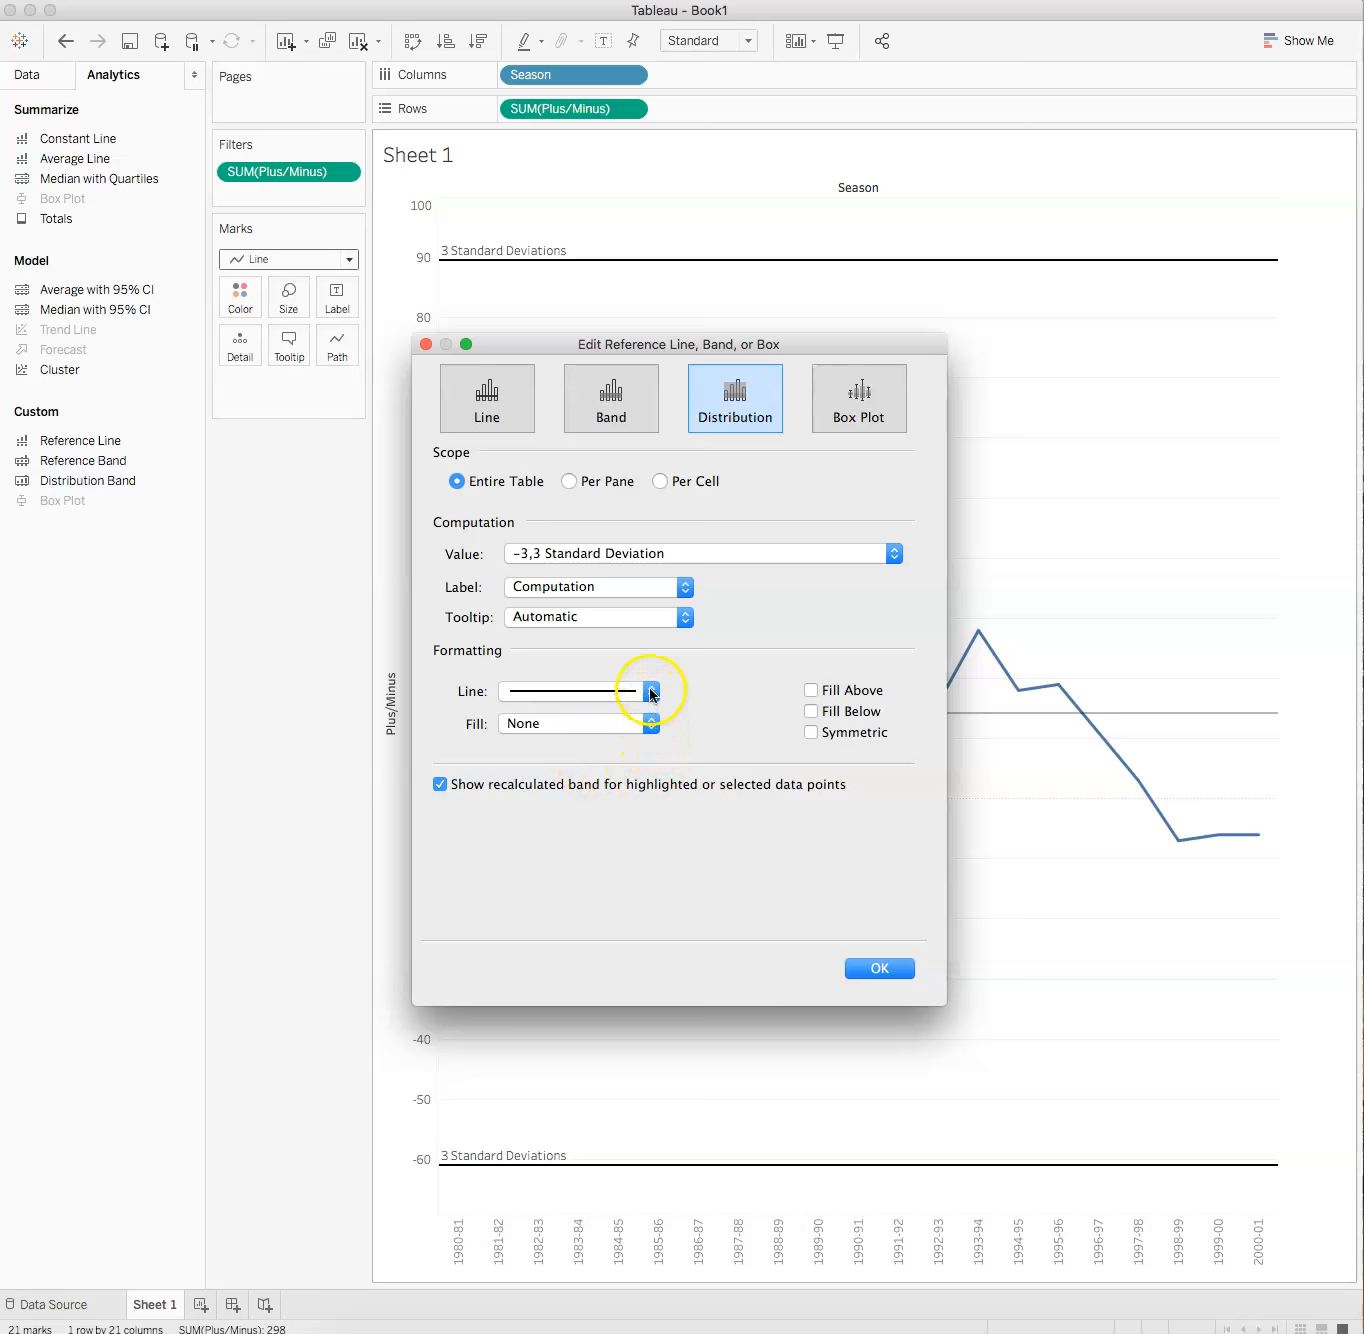
click(890, 966)
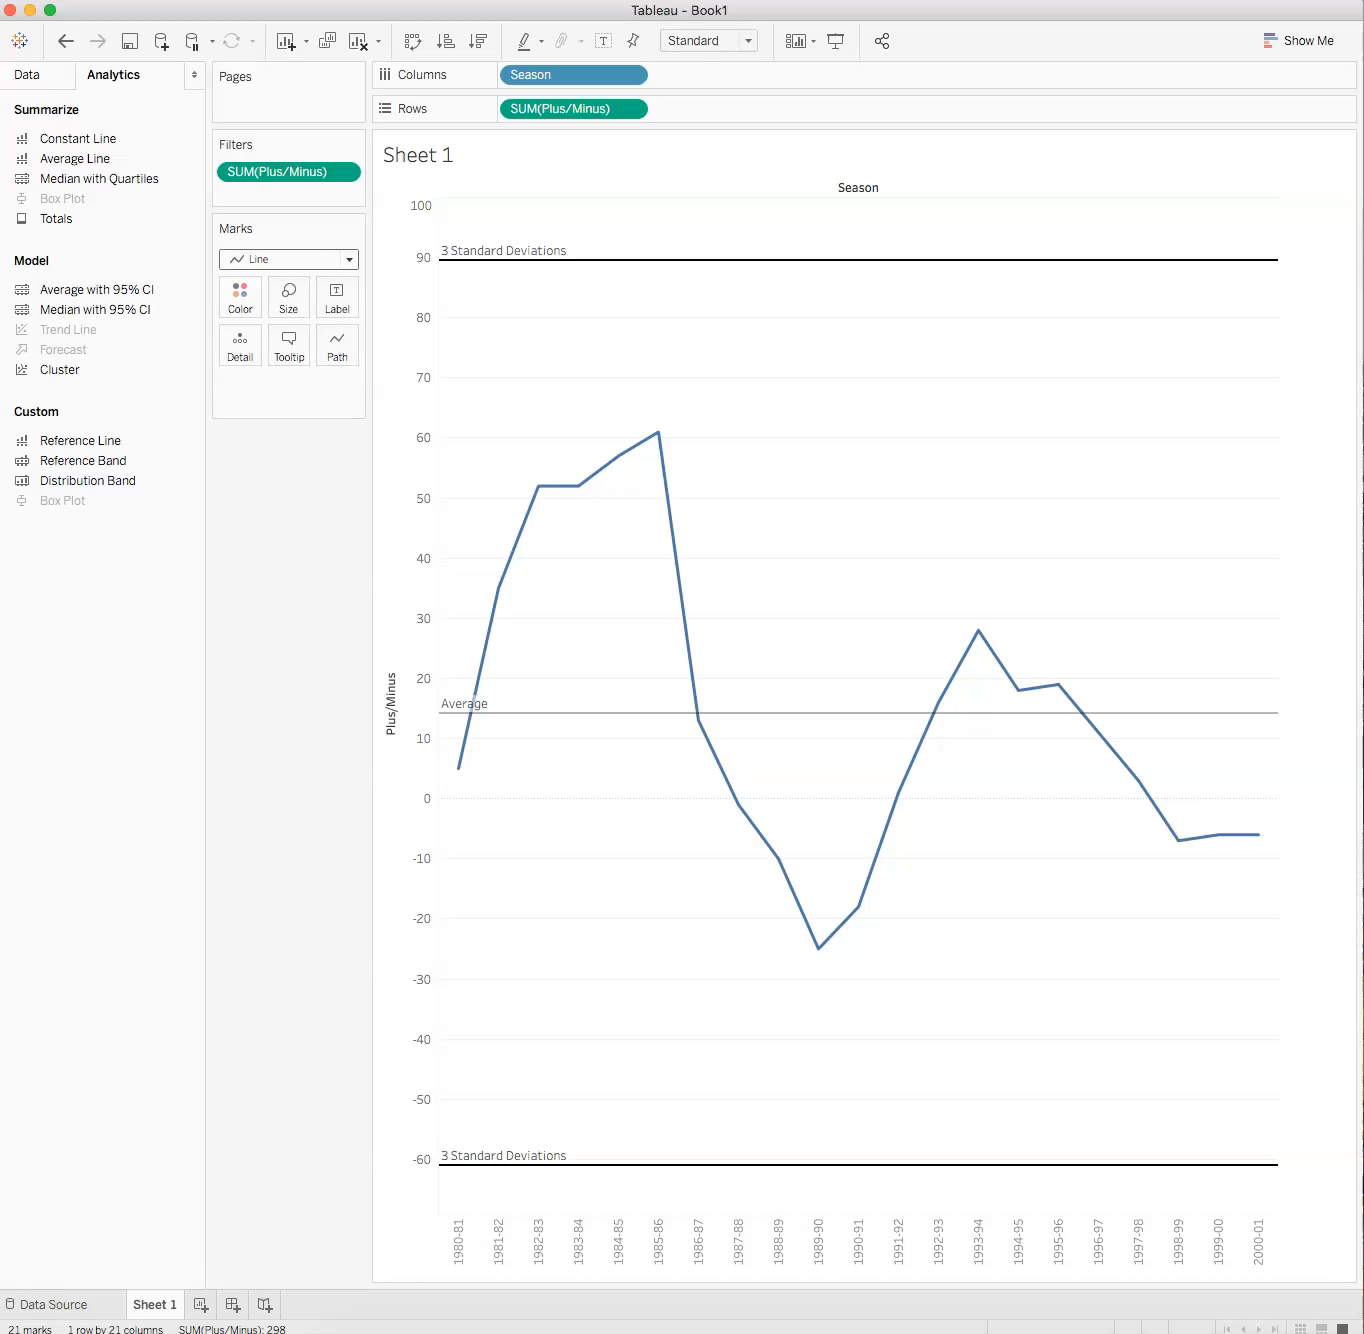
mouse_move(482, 710)
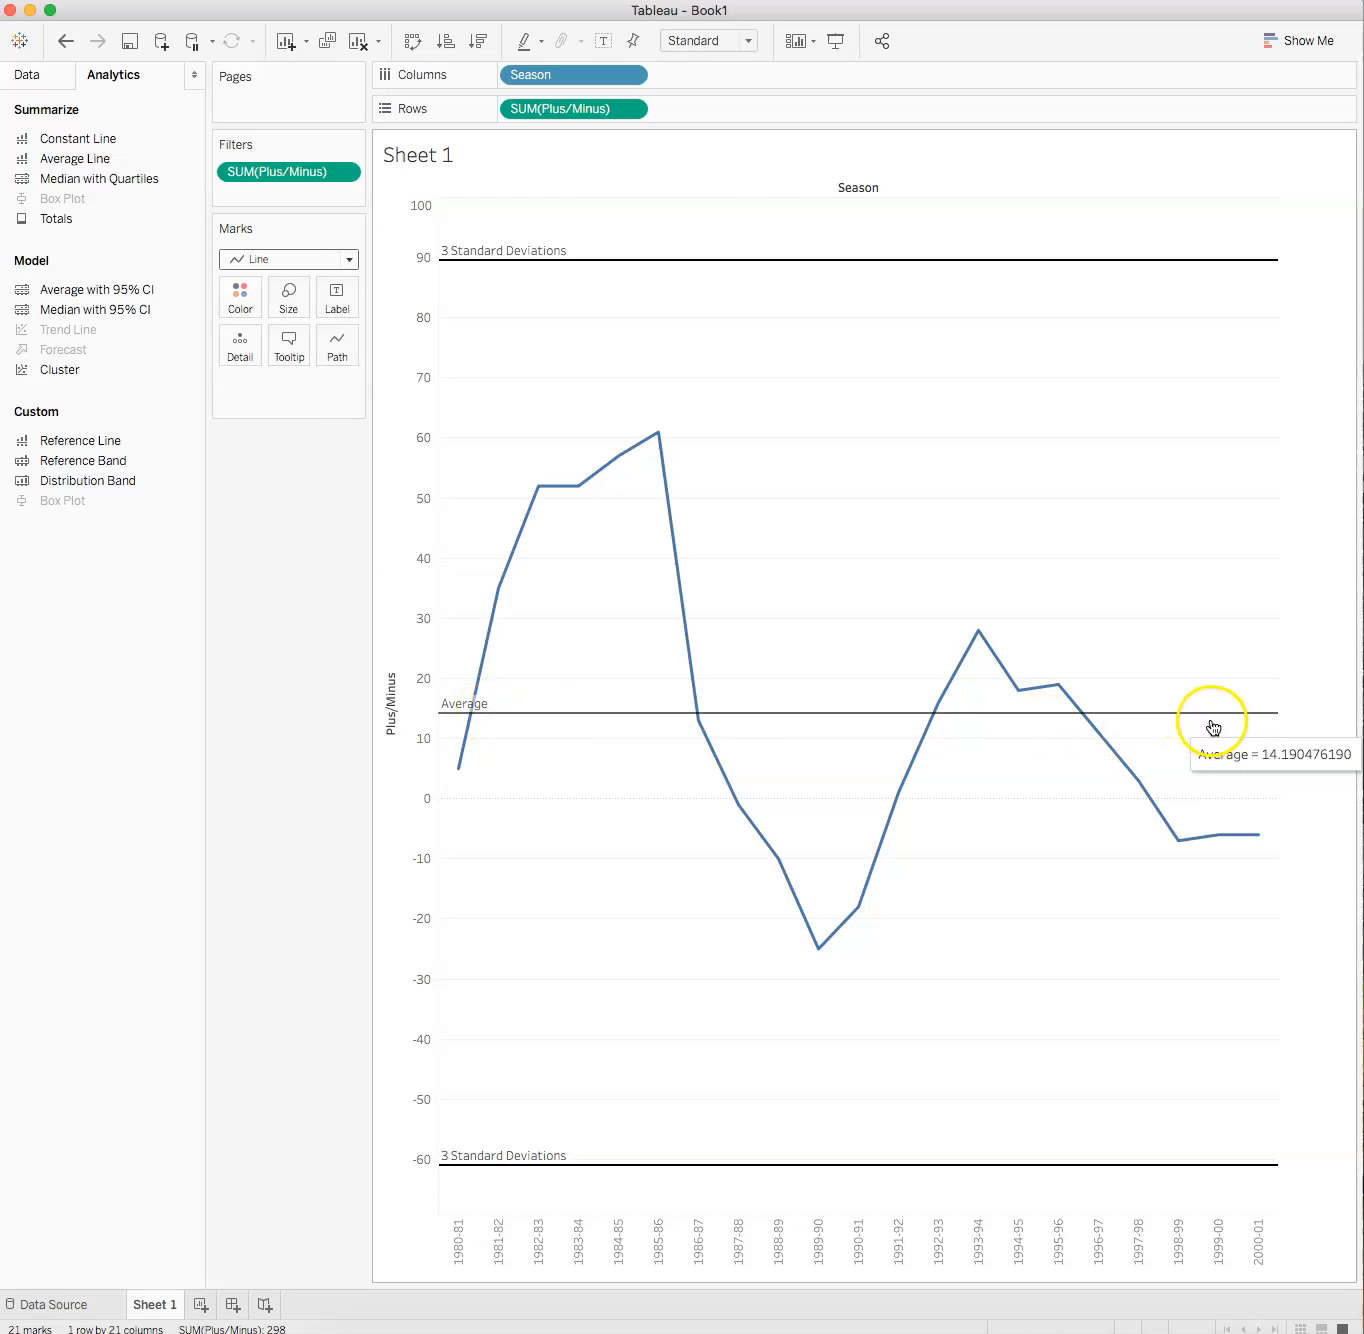
mouse_move(1047, 264)
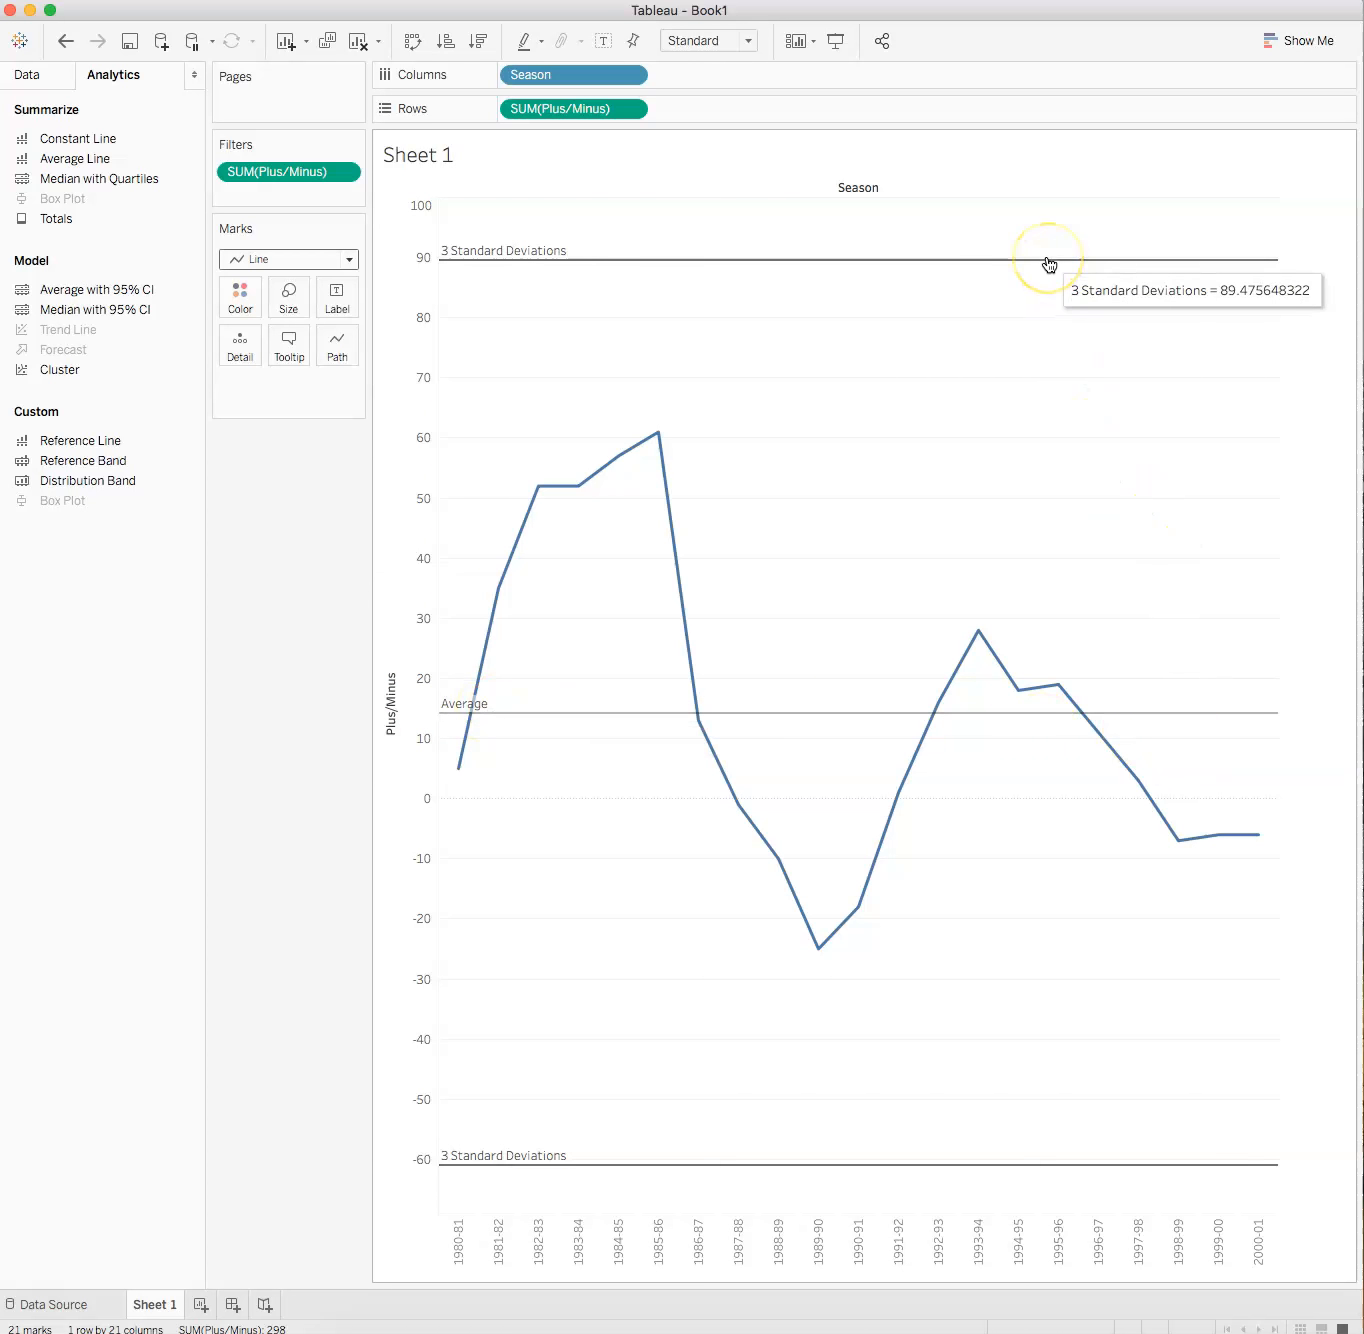
mouse_move(541, 1169)
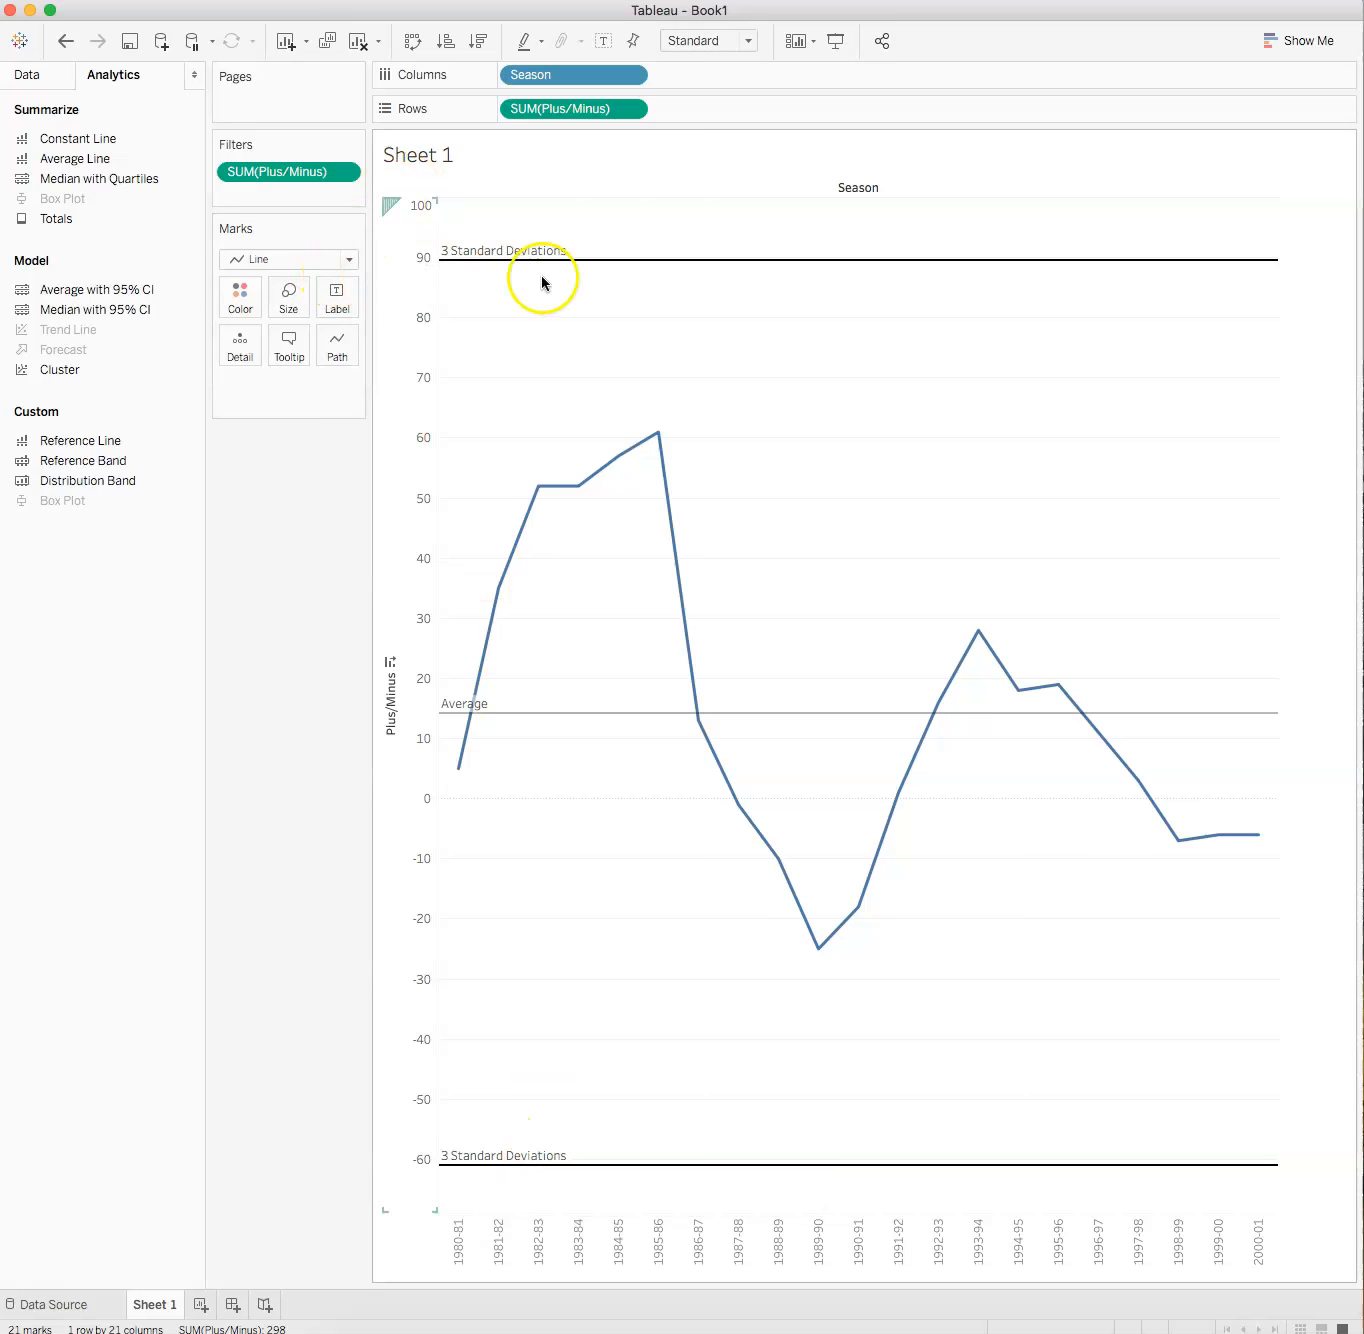
right_click(612, 232)
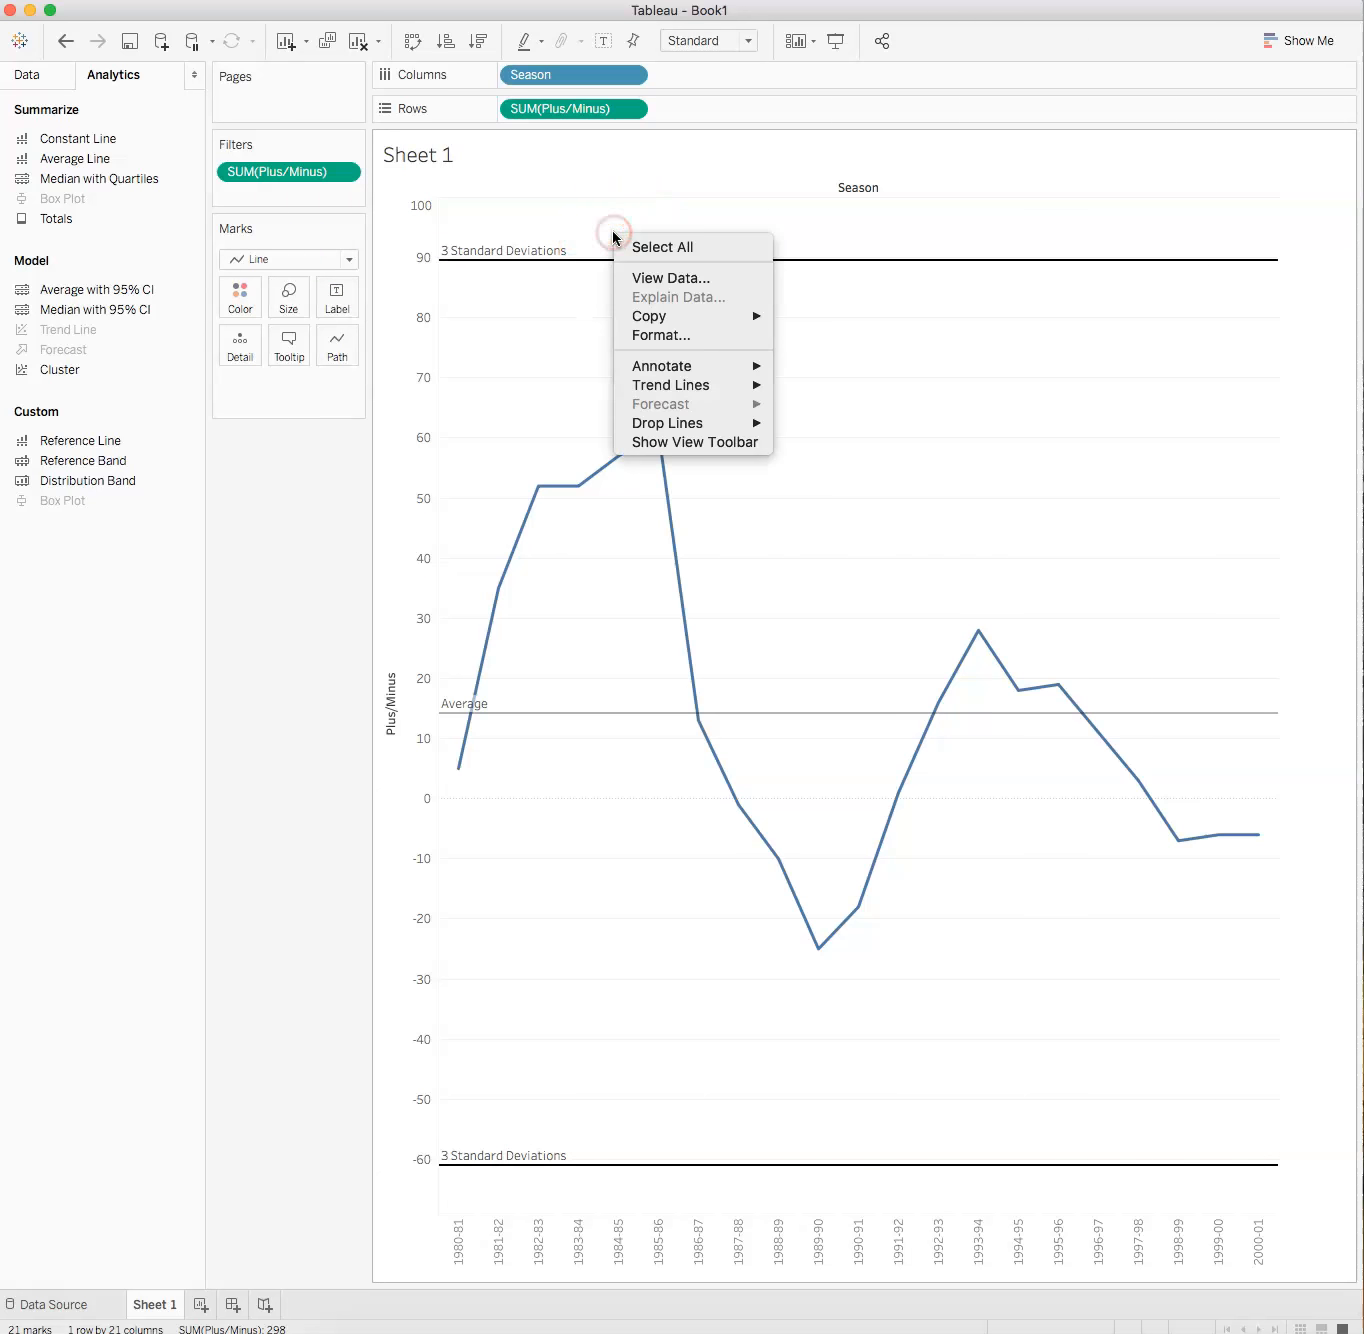
click(610, 234)
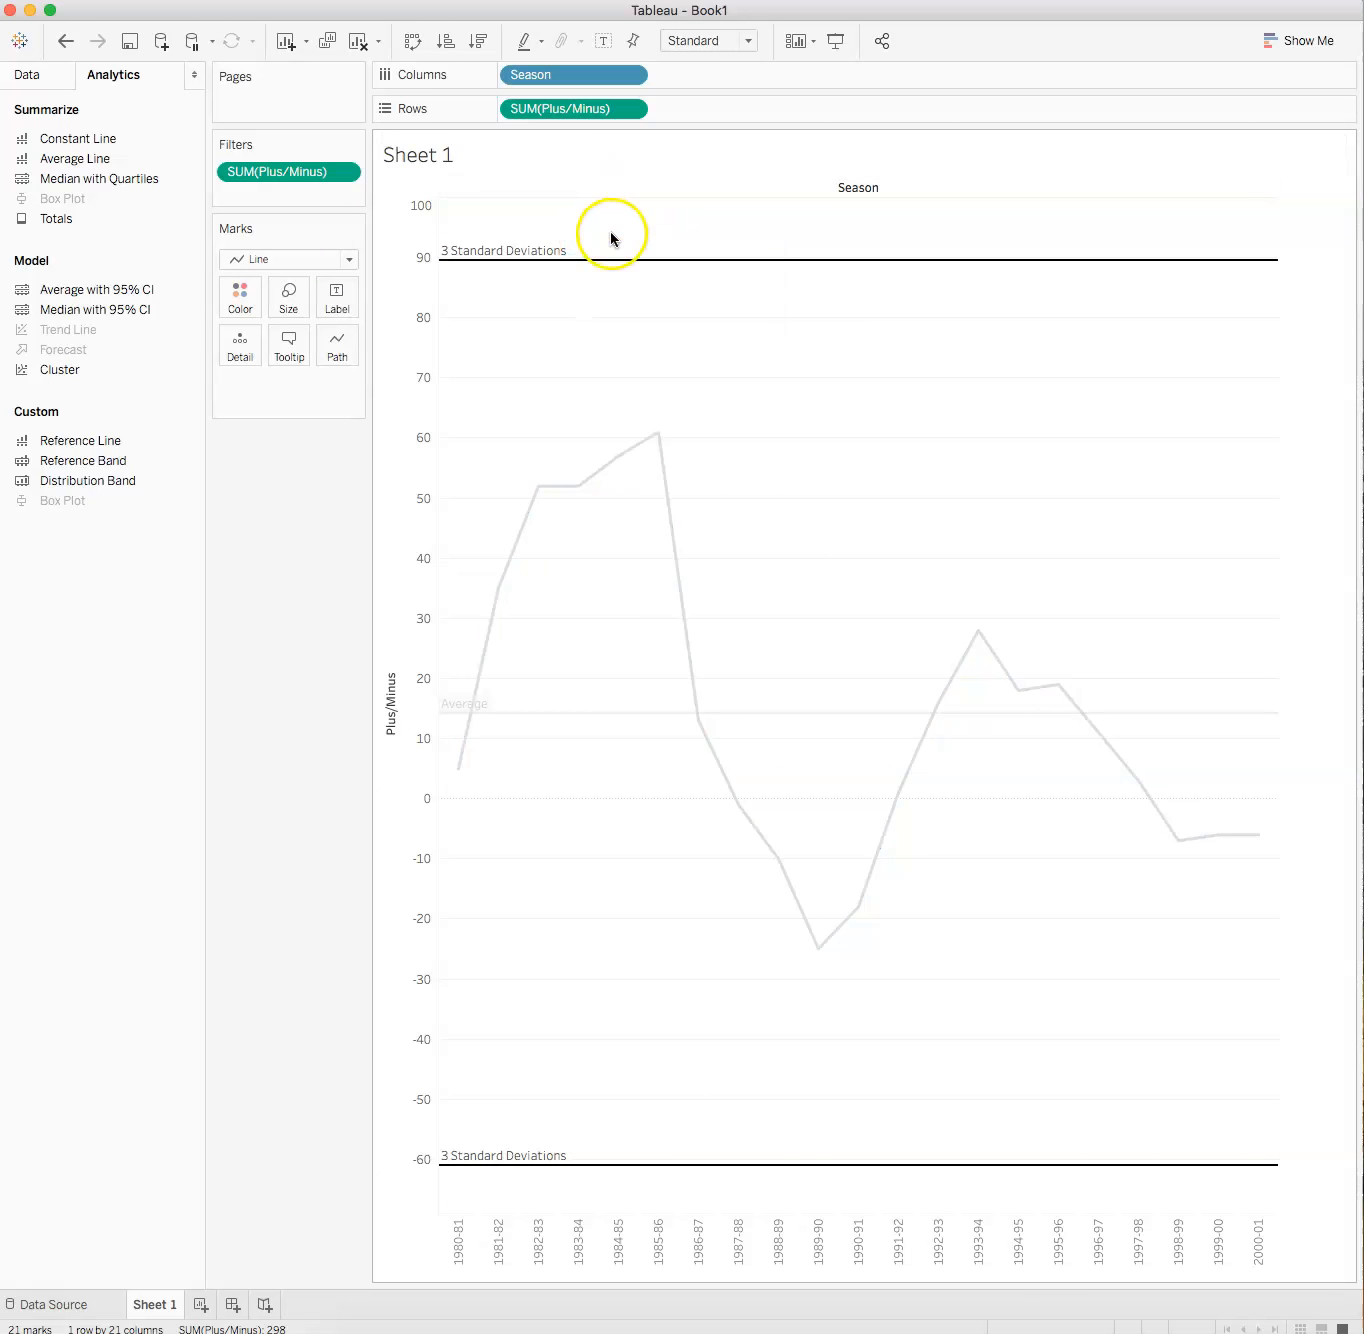
right_click(609, 232)
mouse_move(648, 317)
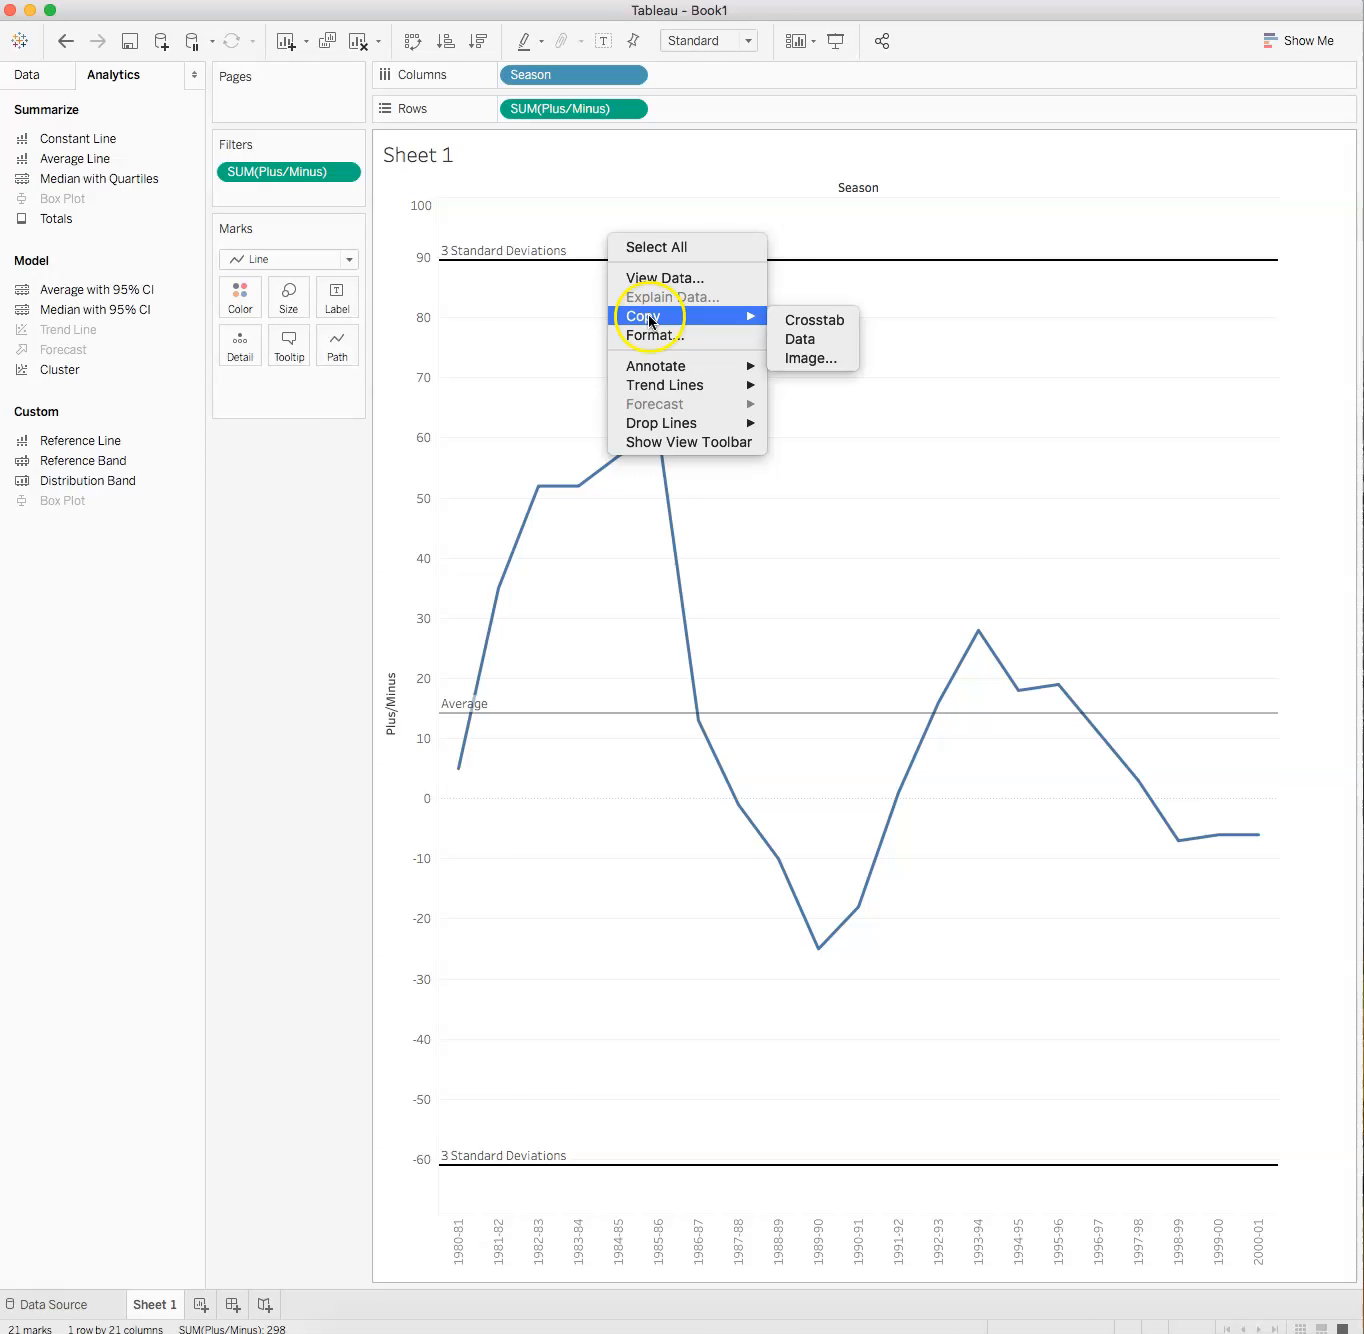
Add a point annotation above the upper three-standard-deviation line, replacing its default text with "UPPER CONTROL LIMIT".
right_click(576, 219)
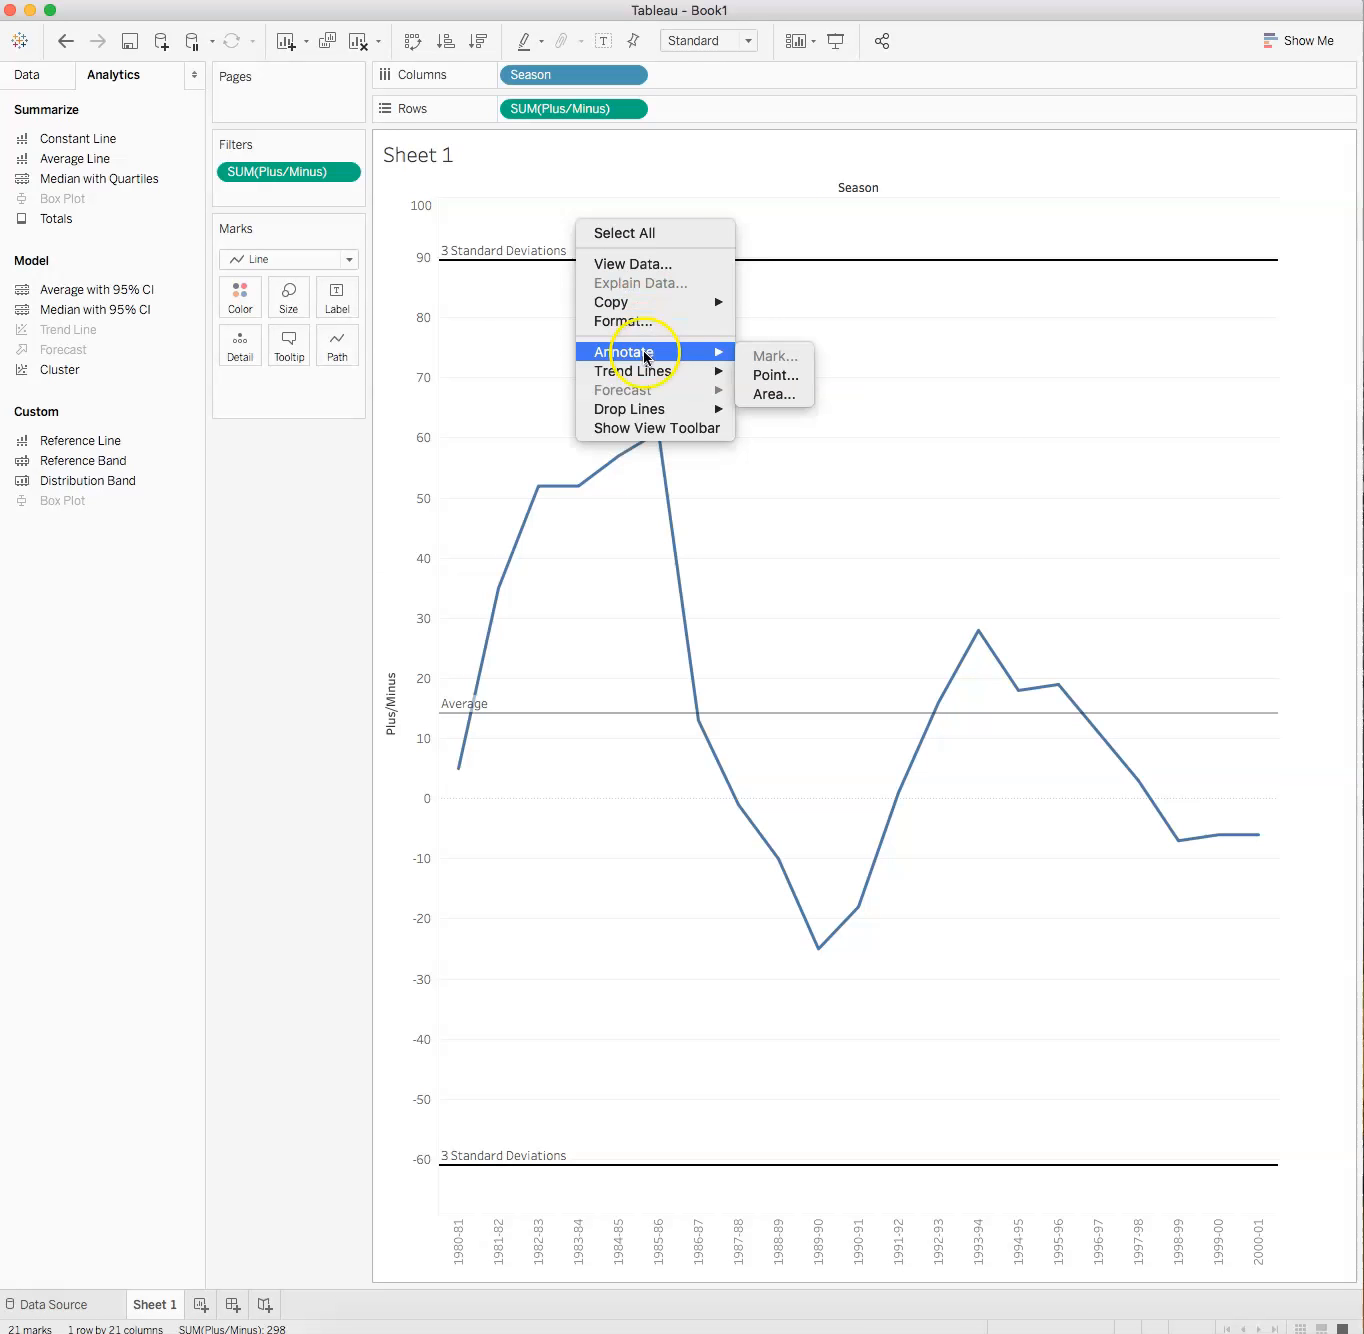
click(795, 375)
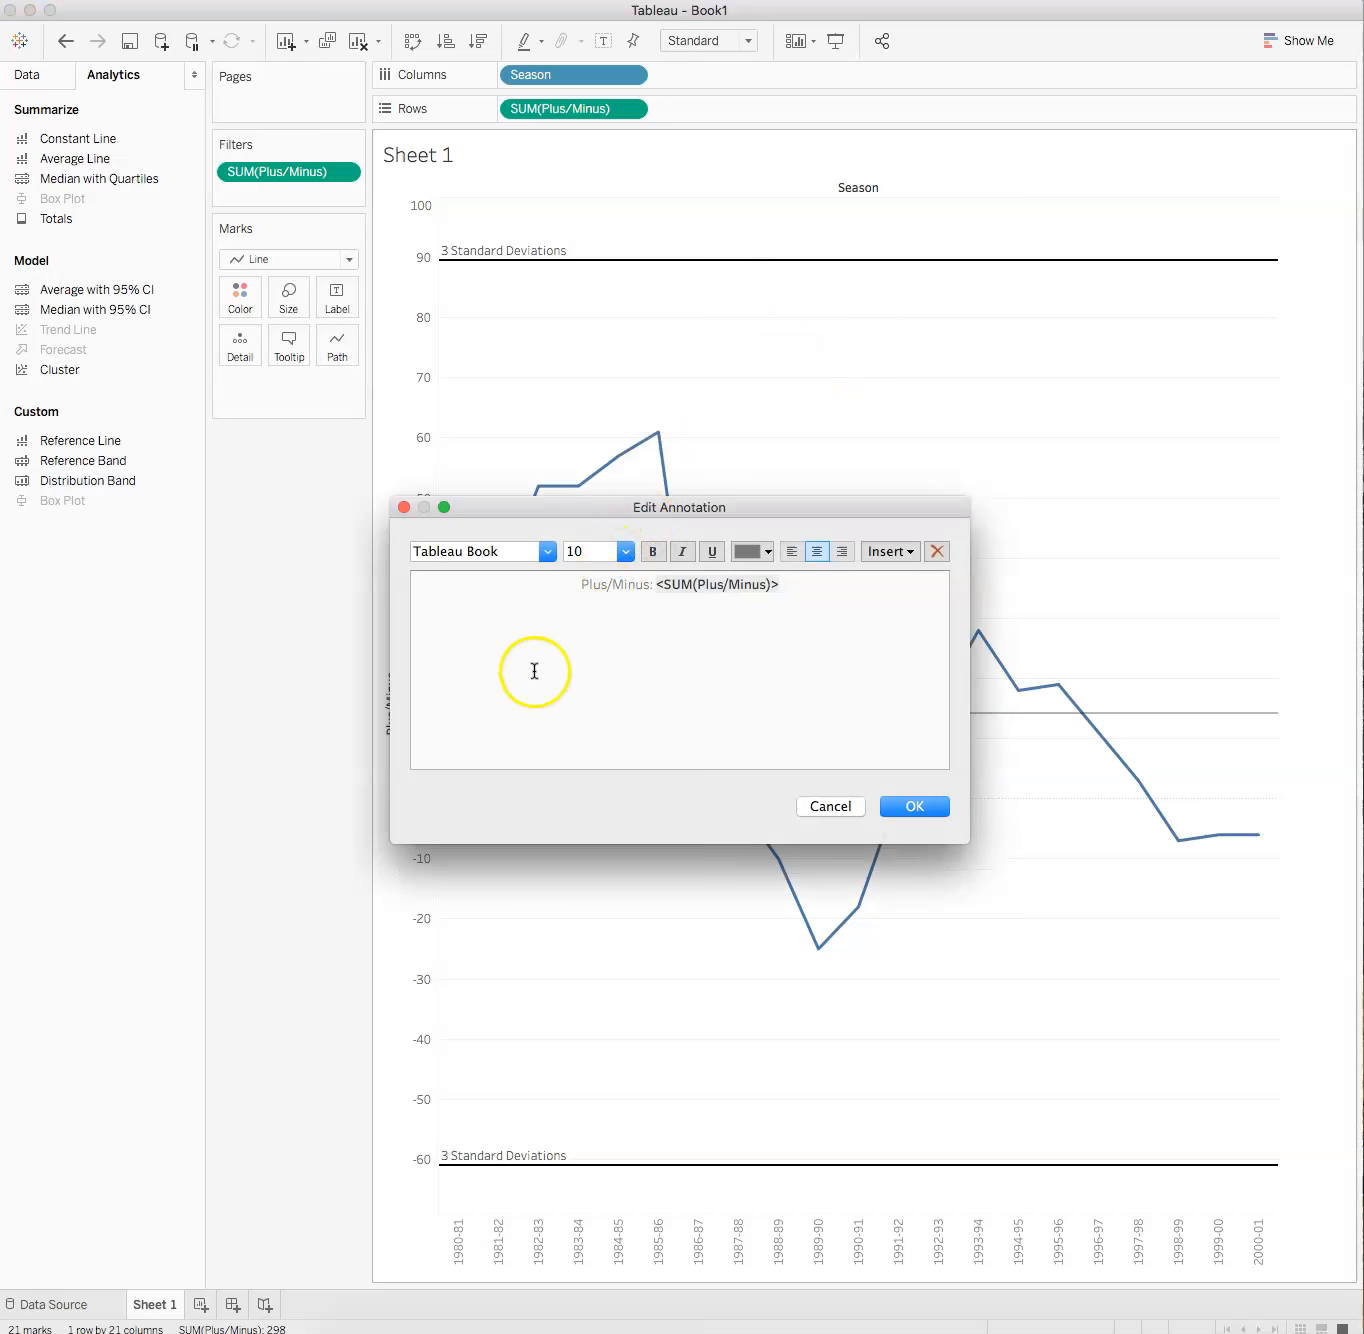
click(787, 587)
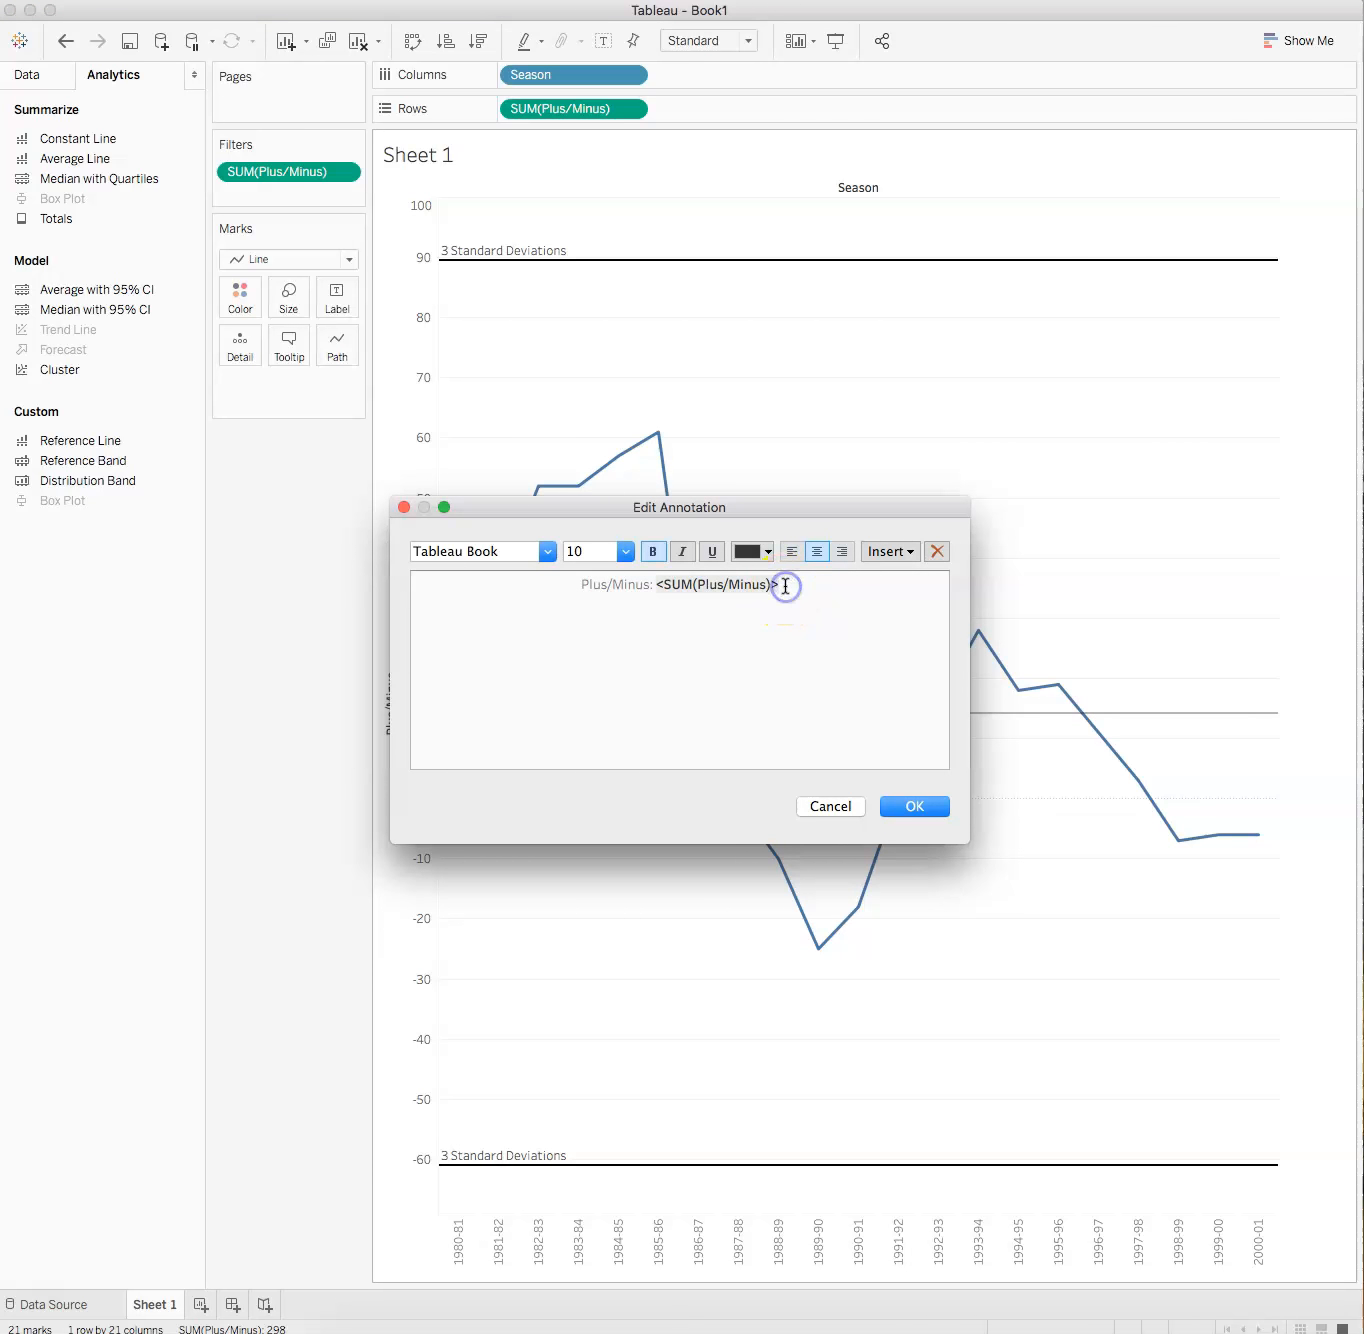
drag(786, 586, 554, 588)
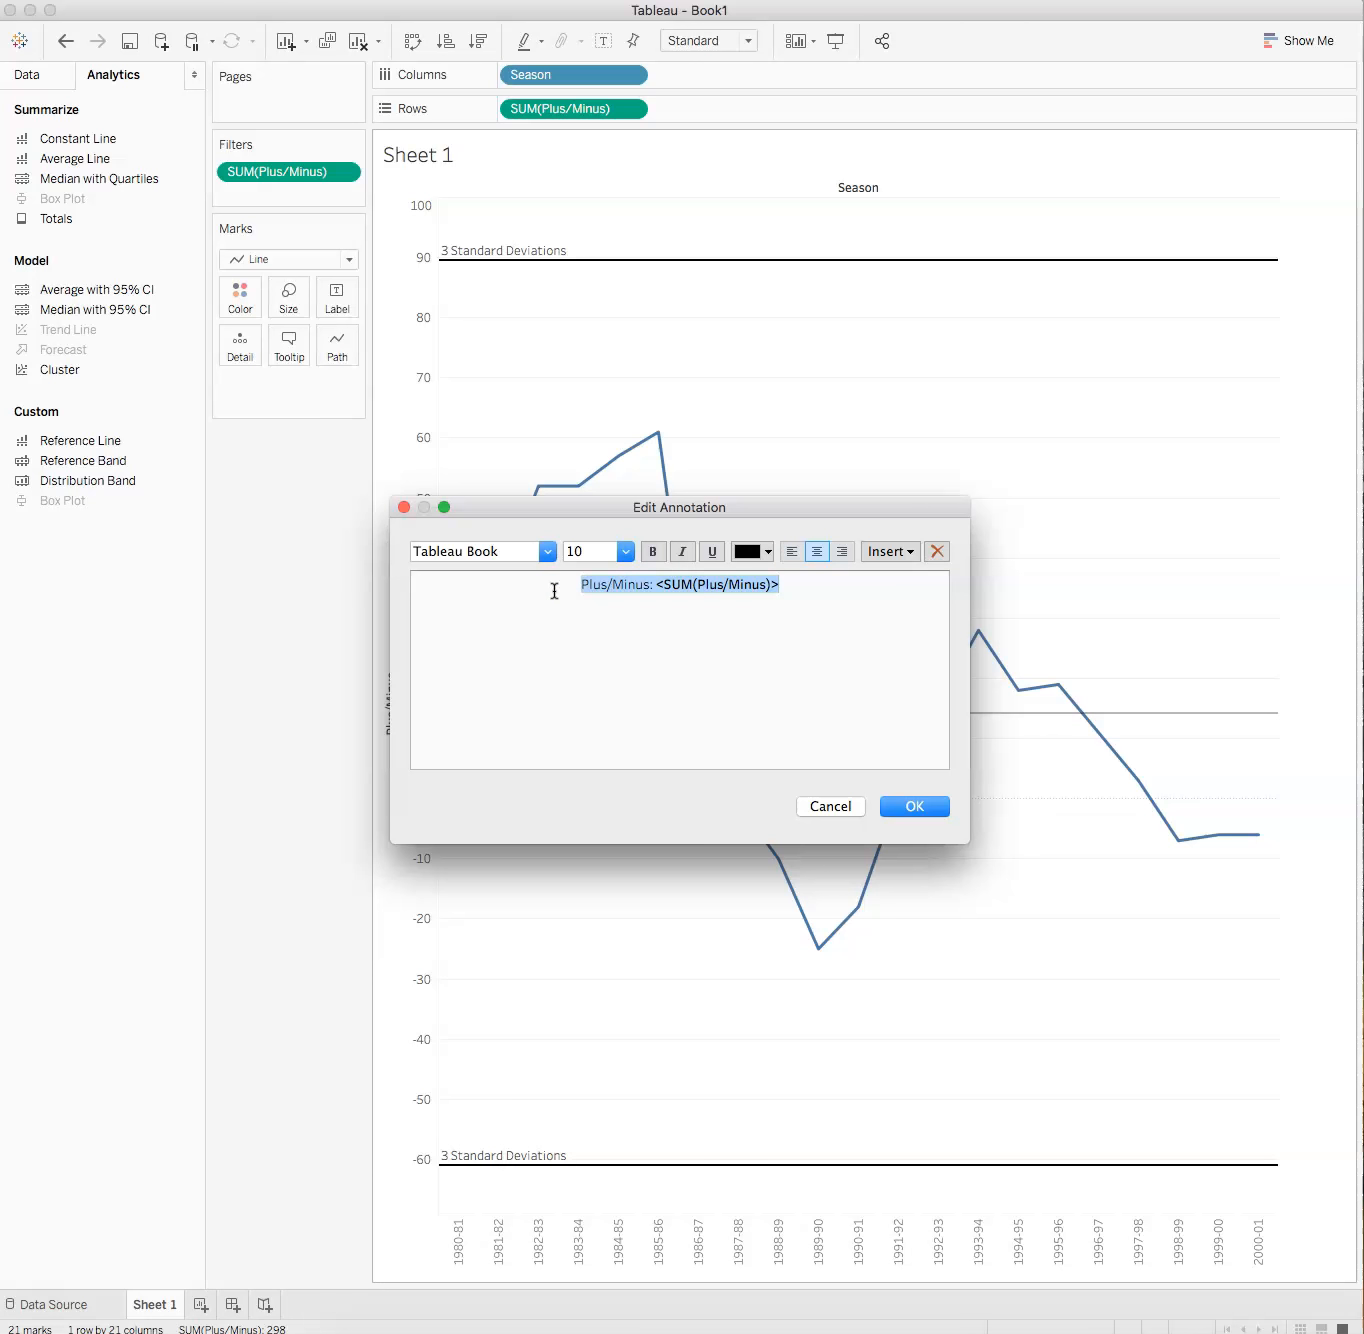
text(UPPER)
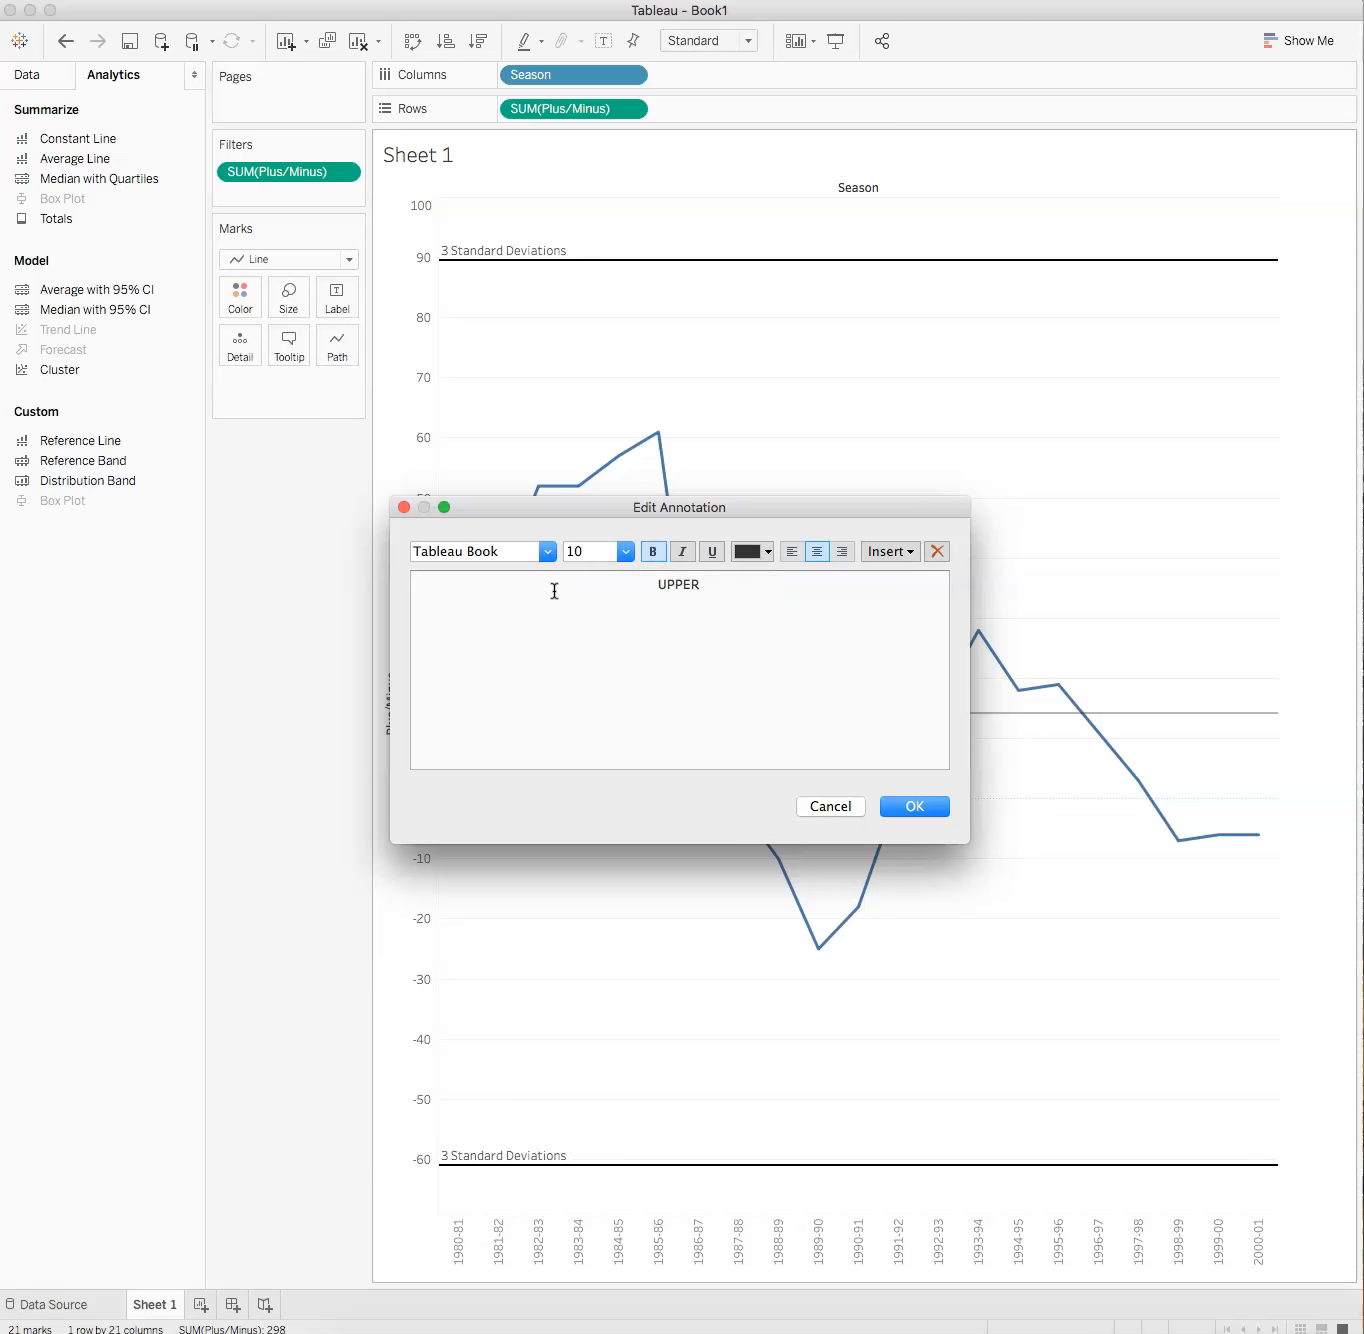
text( CONTROL LIMIT)
click(914, 806)
Move the upper control limit annotation just above its line and anchor its pointer on the upper three-standard-deviation line.
mouse_move(668, 215)
mouse_down()
mouse_move(674, 229)
mouse_move(752, 216)
mouse_move(757, 231)
mouse_move(844, 239)
mouse_up()
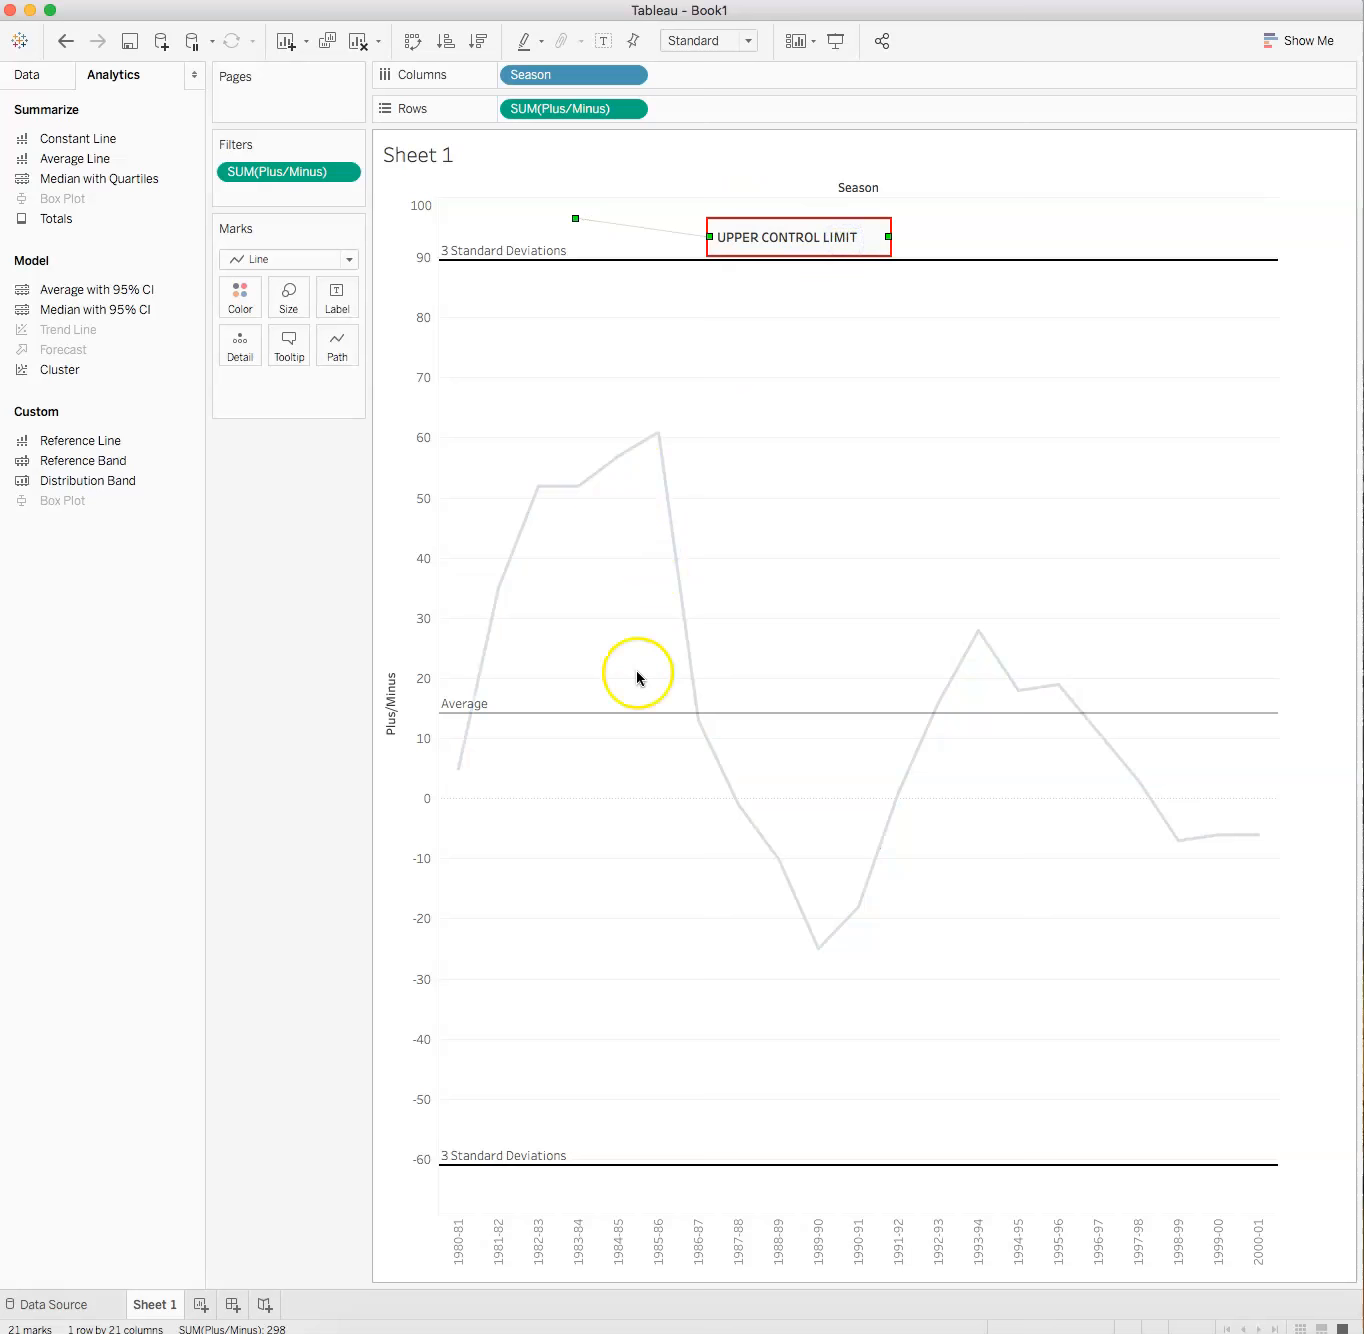
drag(576, 218, 576, 259)
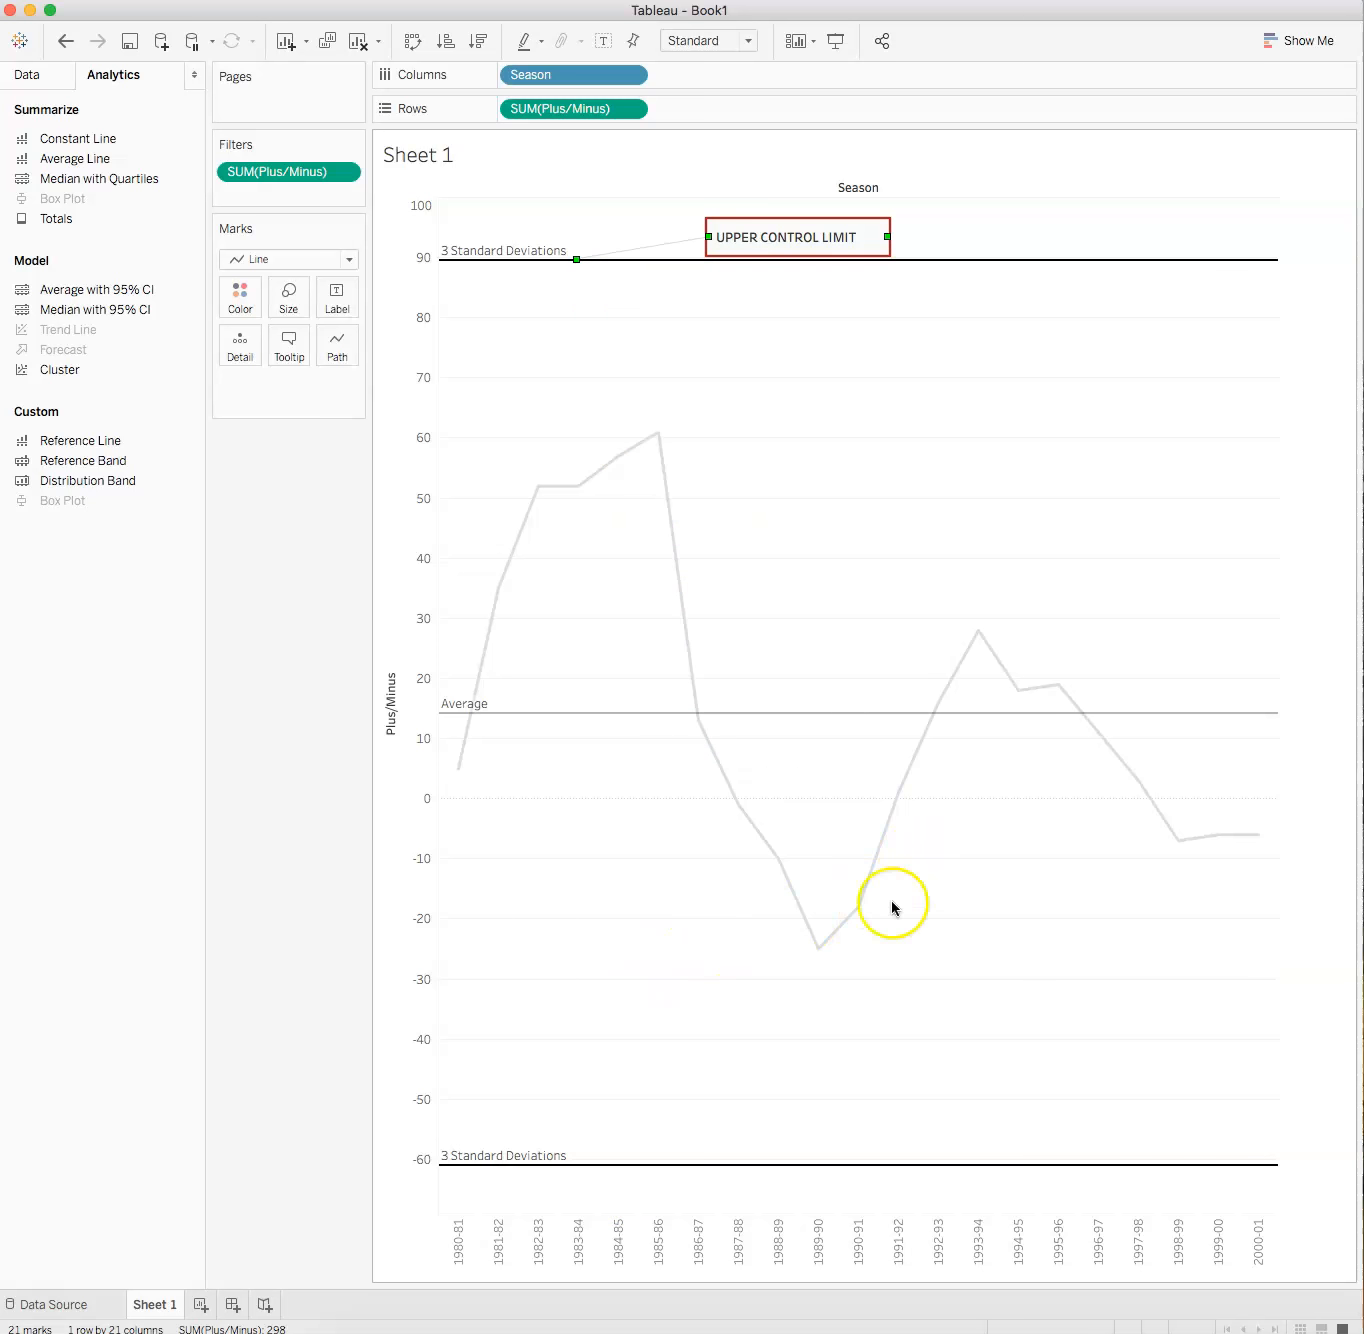
click(971, 946)
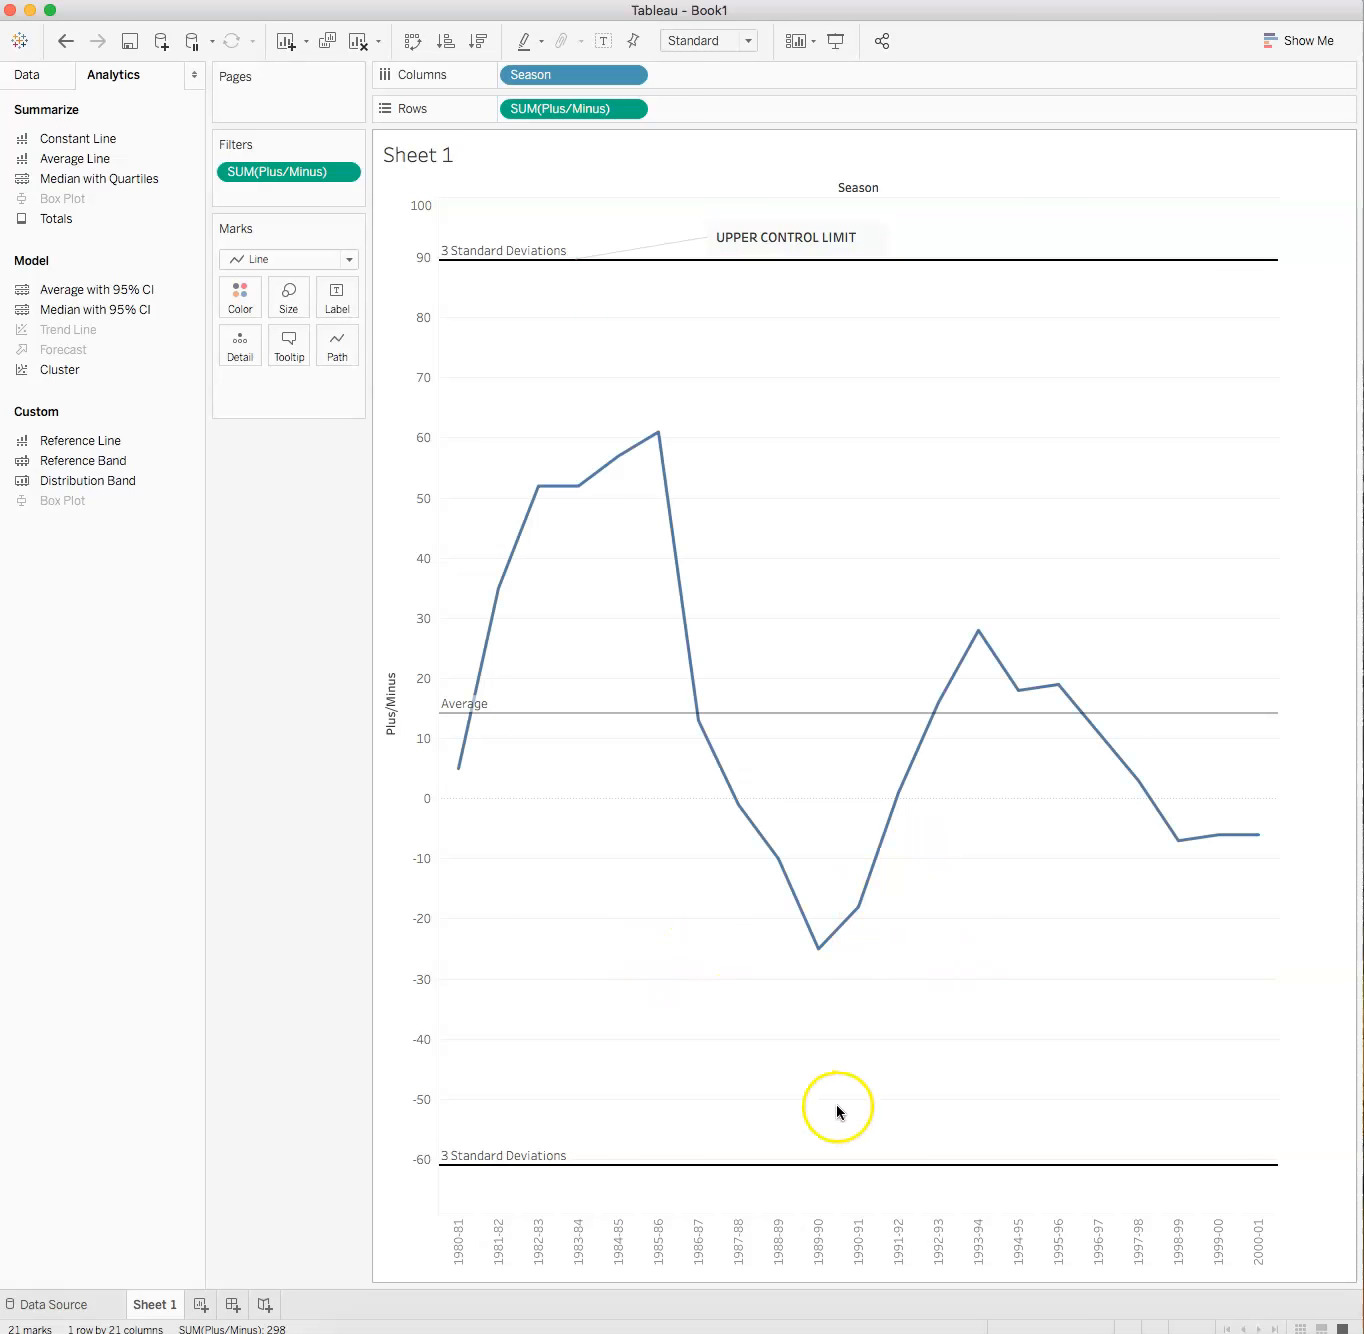
Add a point annotation near the lower three-standard-deviation line, replacing its default text with "LOWER CONTROL LIMIT".
click(842, 1152)
right_click(789, 1117)
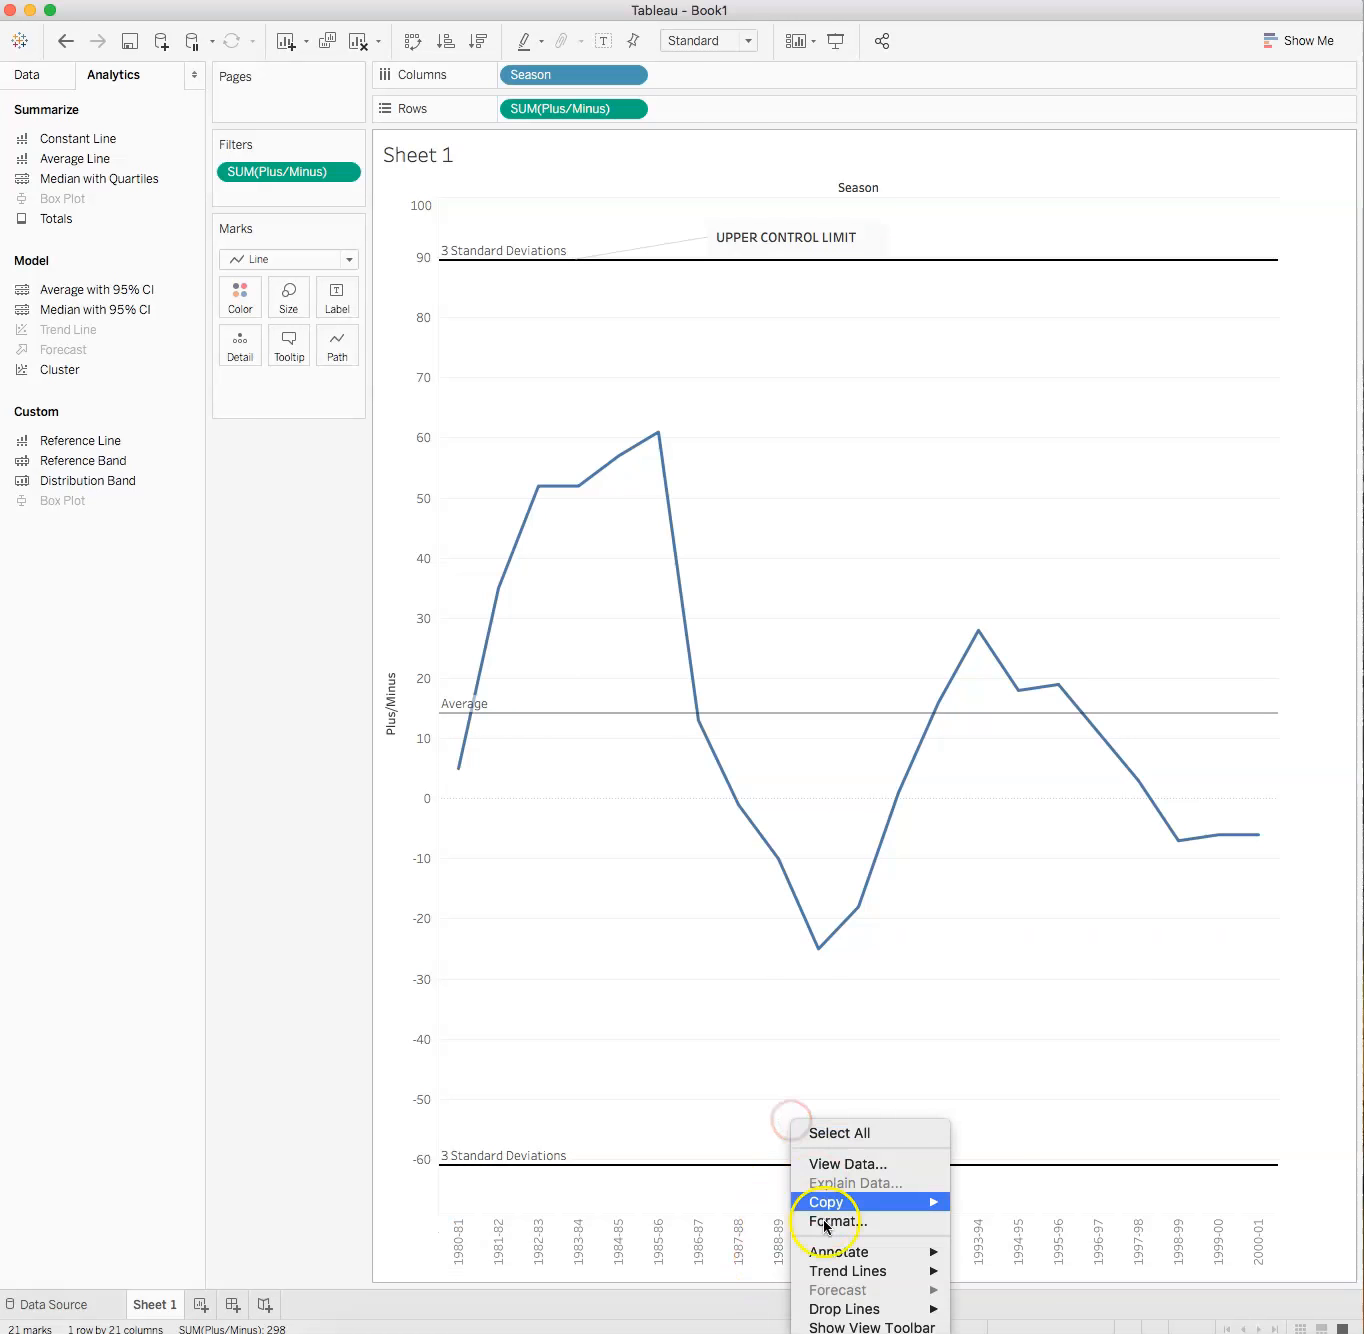
mouse_move(845, 1252)
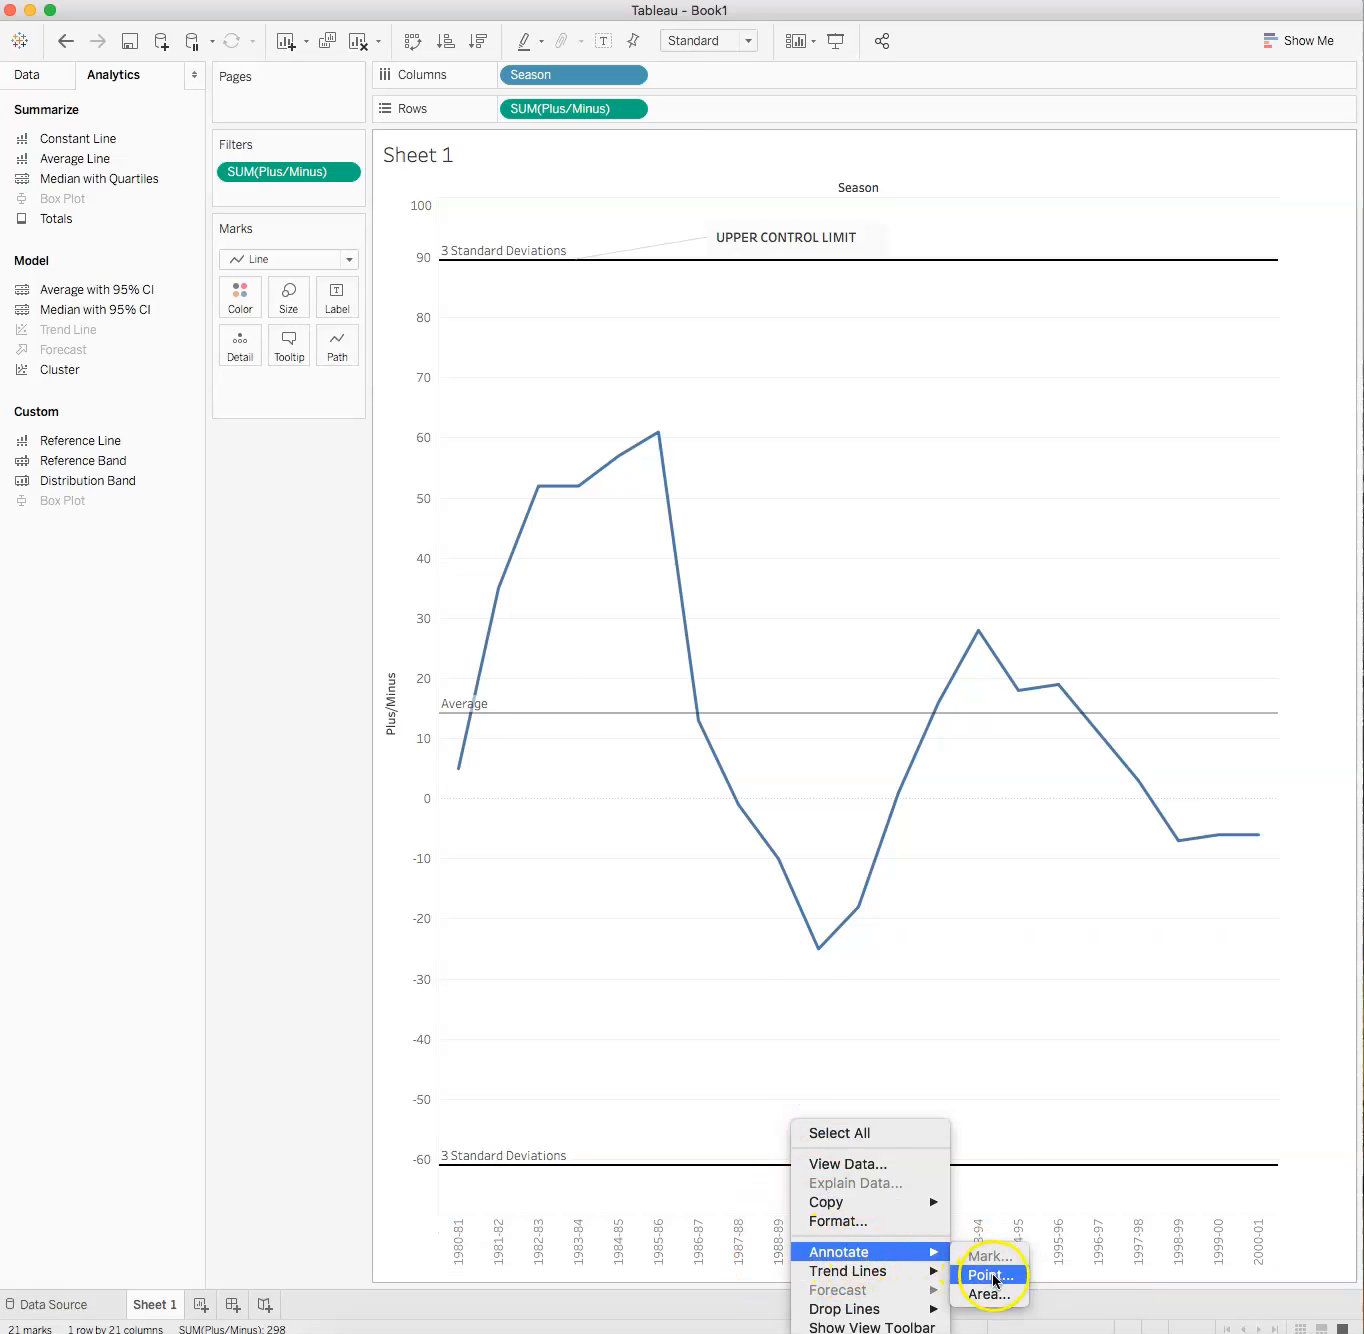
click(990, 1275)
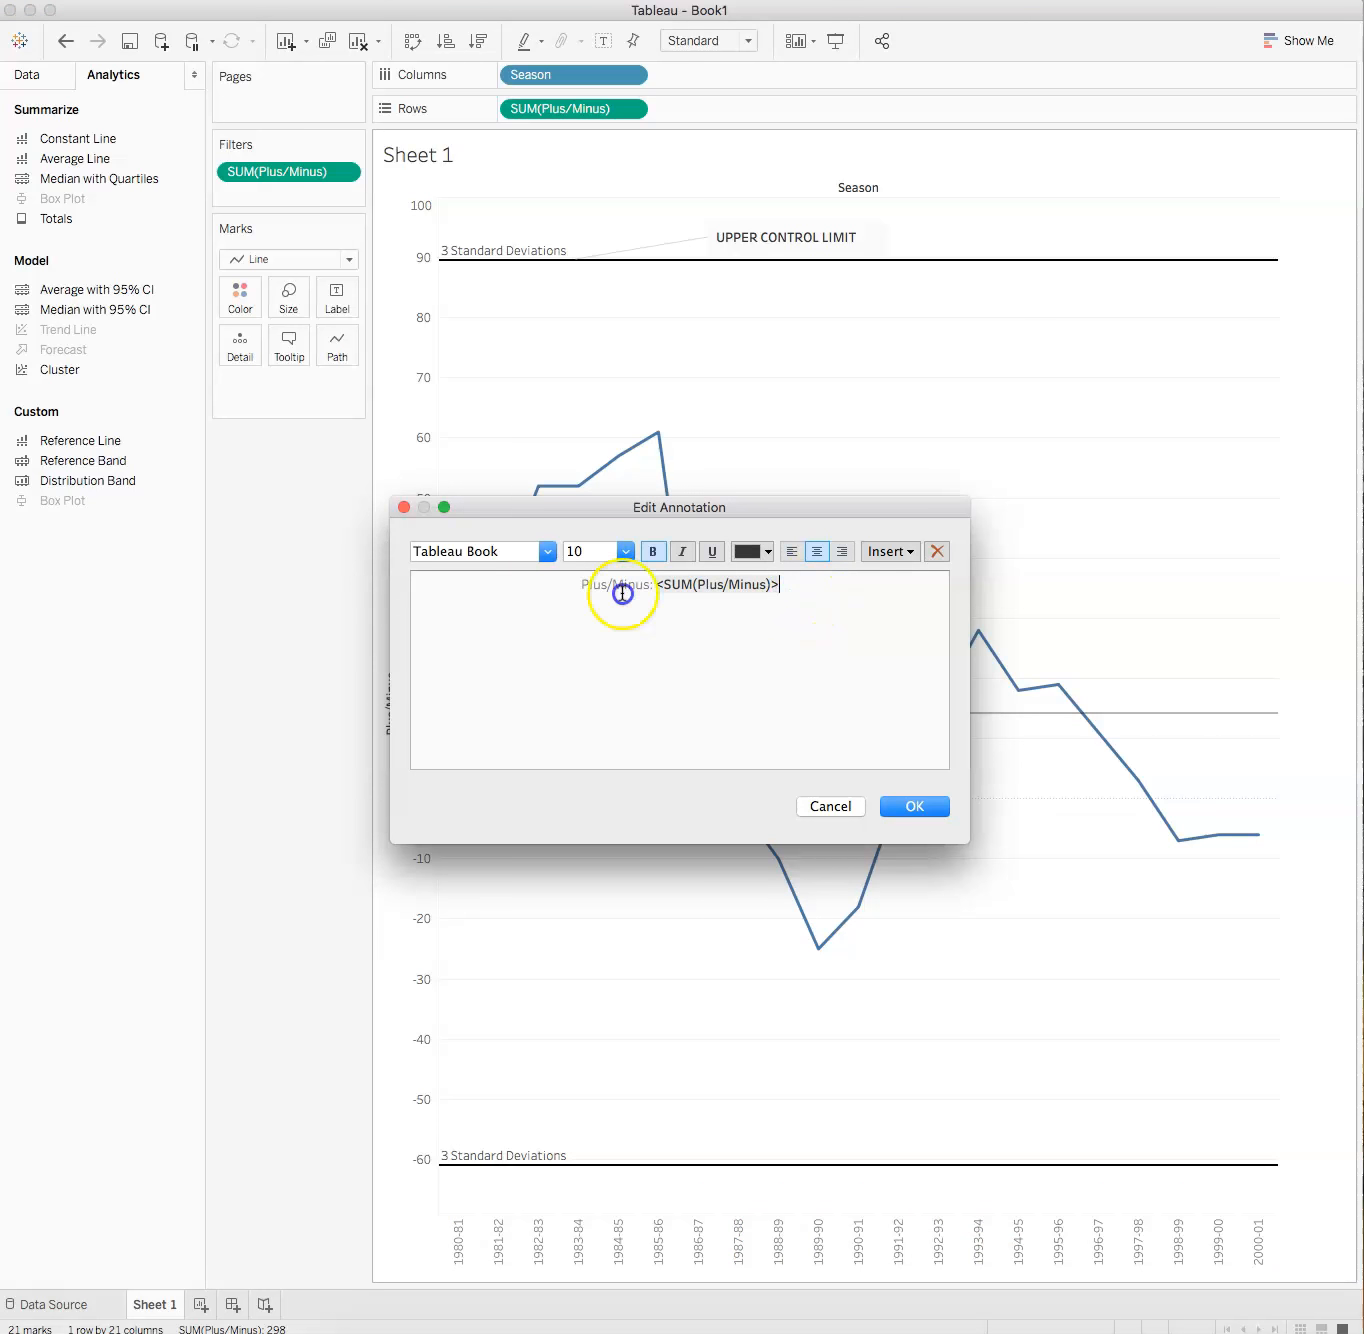
triple_click(608, 592)
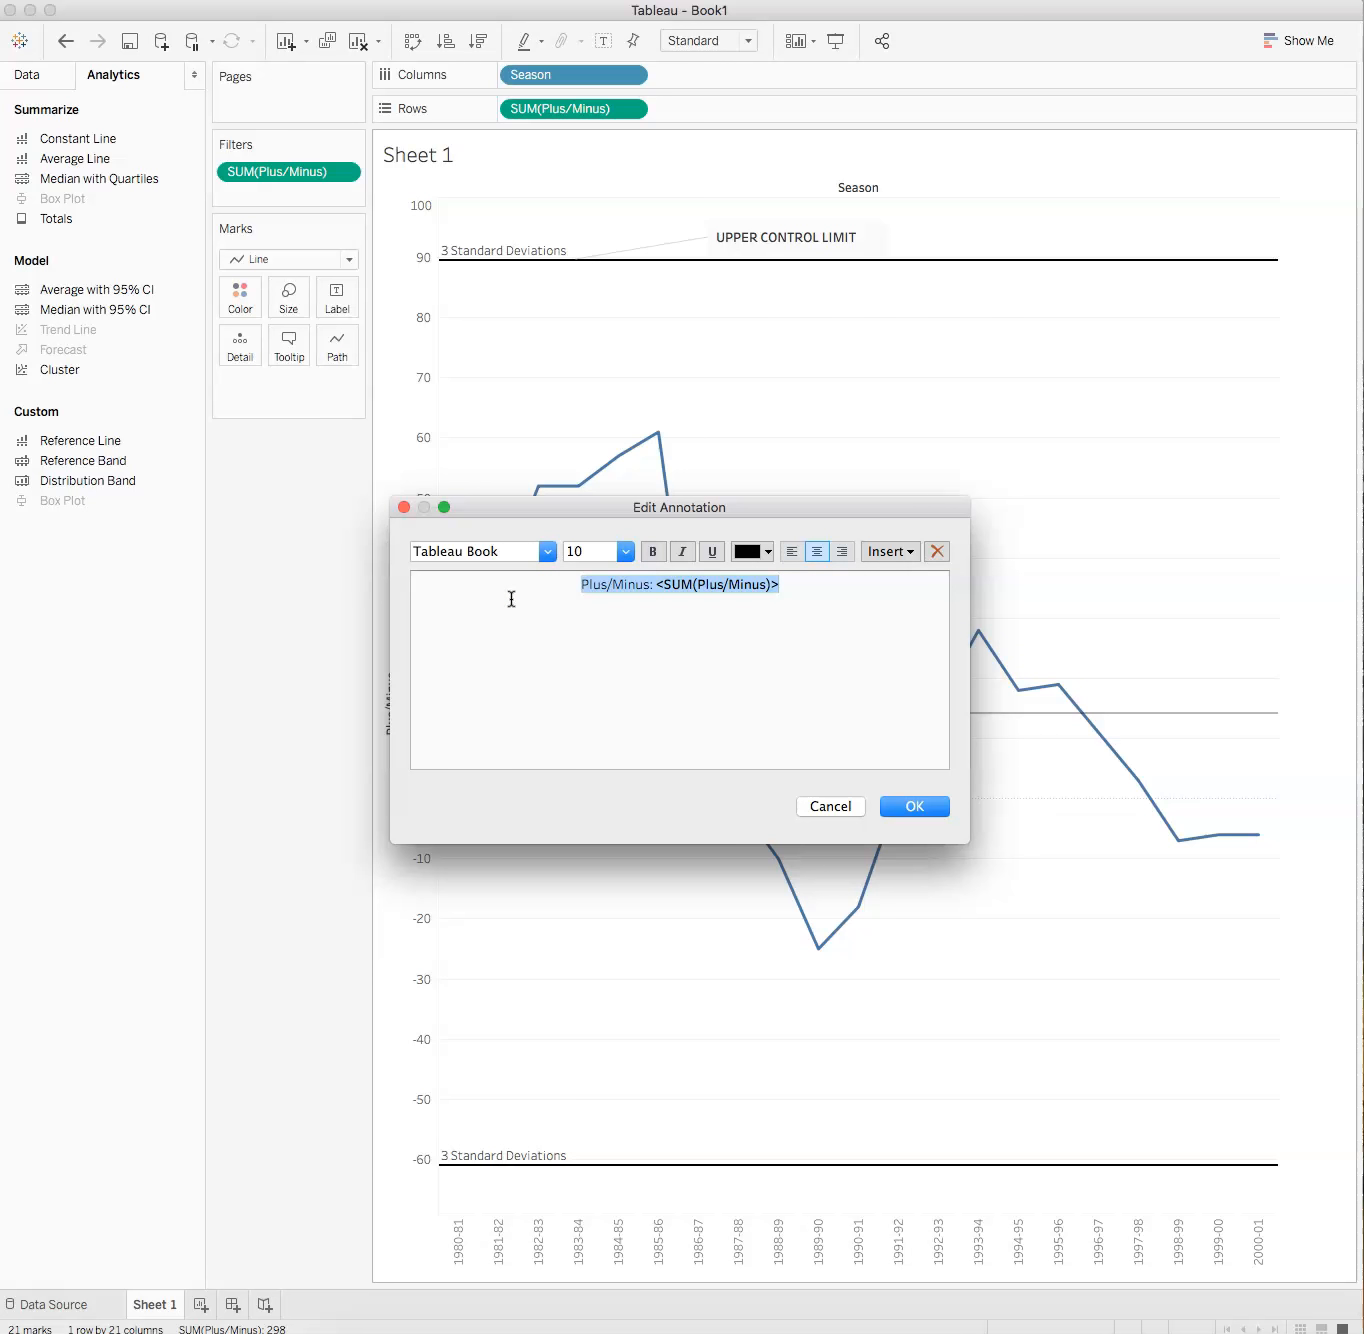
text(LOWER CON)
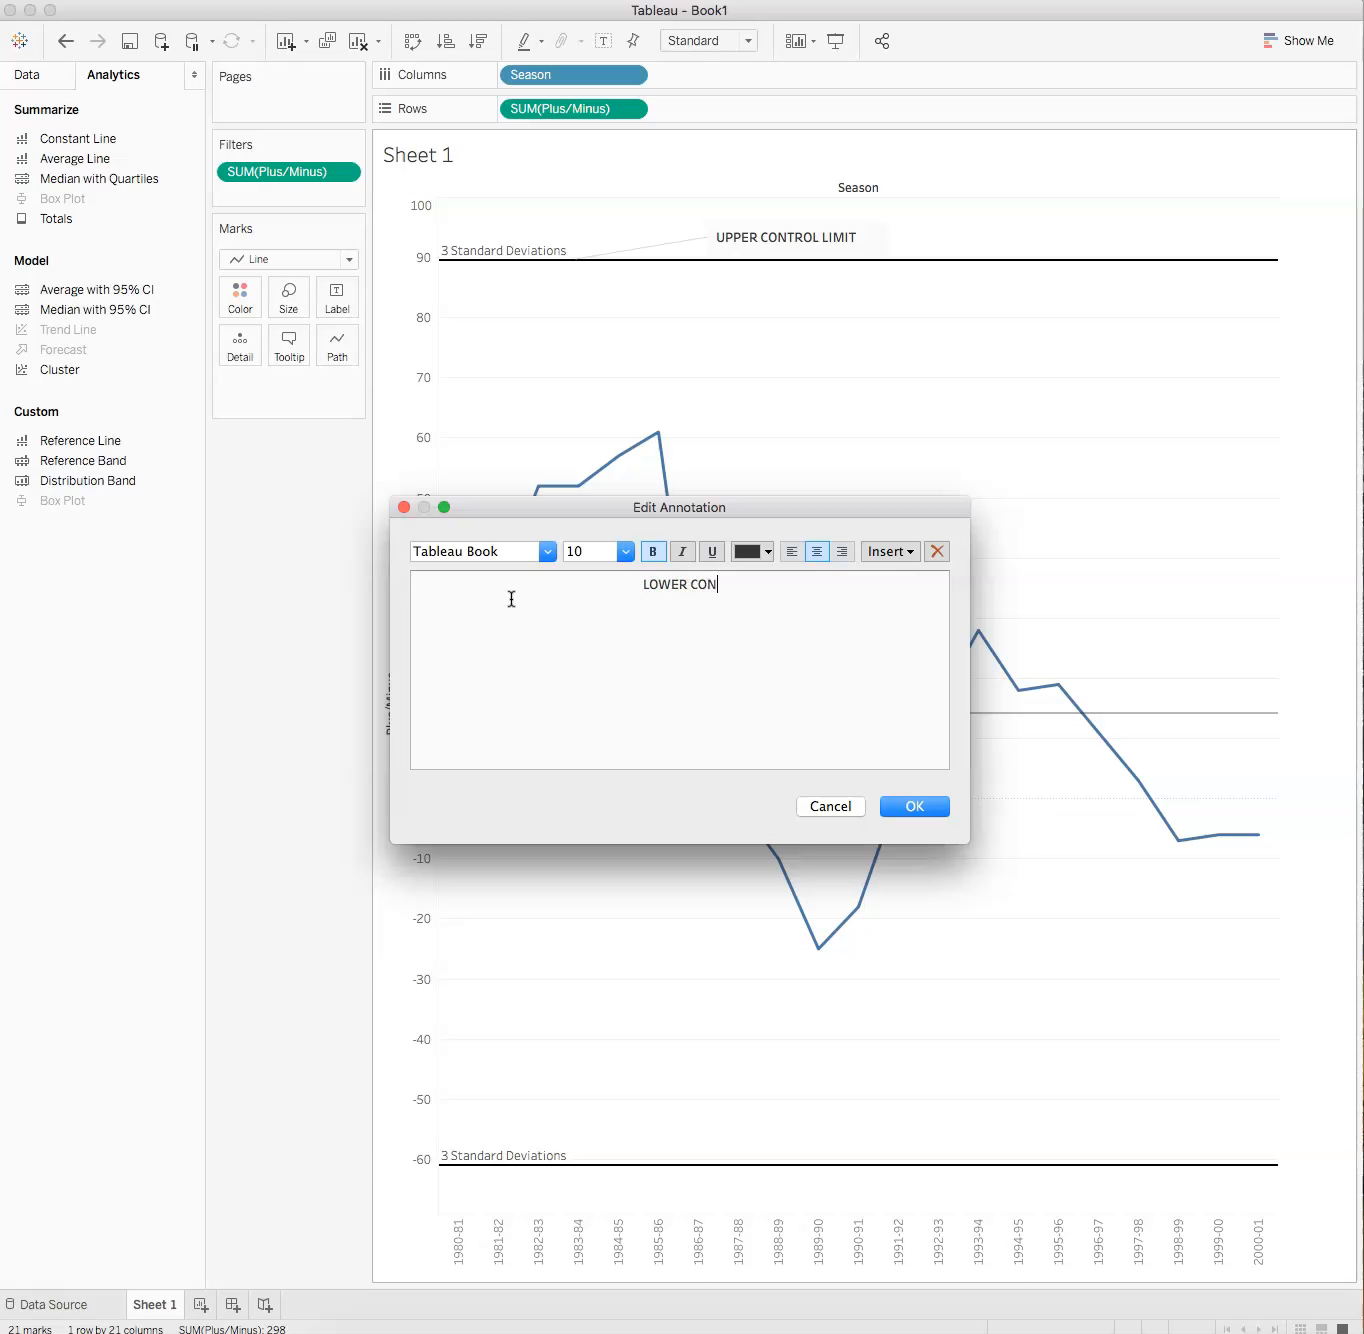
text(TROL LIMIT)
click(926, 807)
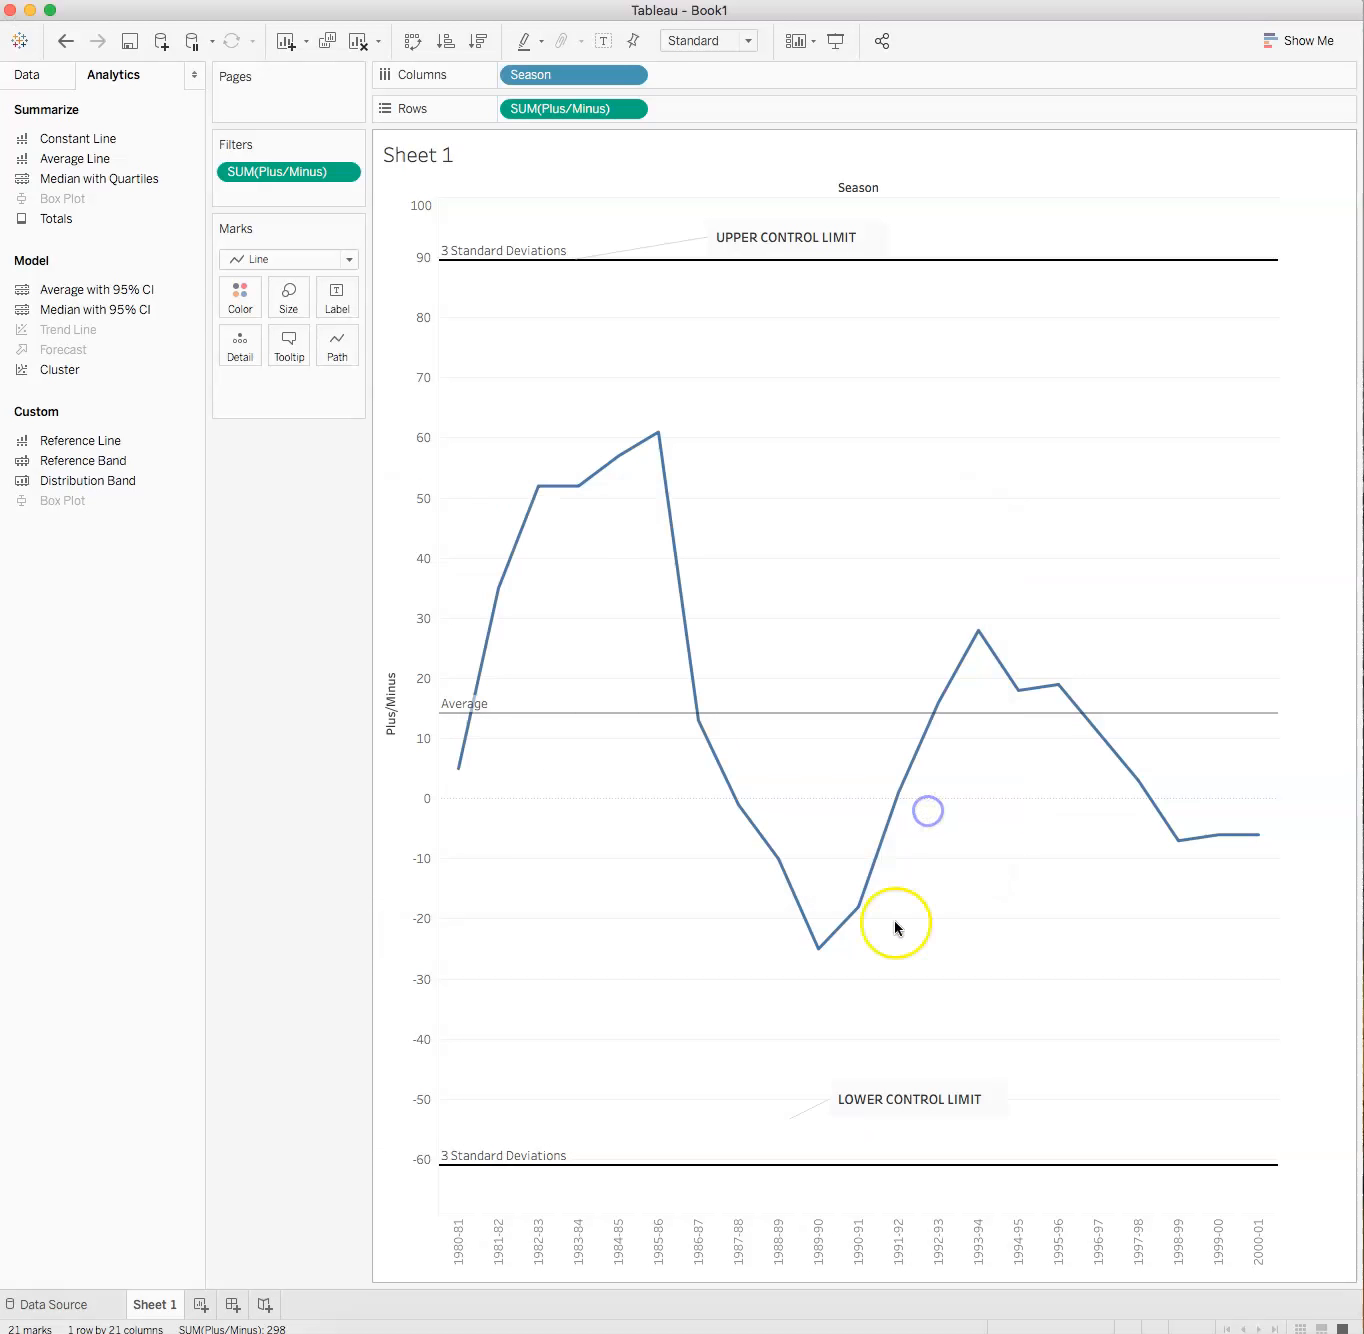
Move the lower control limit annotation just below its line and anchor its pointer on the lower three-standard-deviation line.
click(898, 1099)
drag(898, 1100, 849, 1188)
mouse_move(791, 1118)
mouse_down()
mouse_move(790, 1150)
mouse_move(756, 1166)
mouse_up()
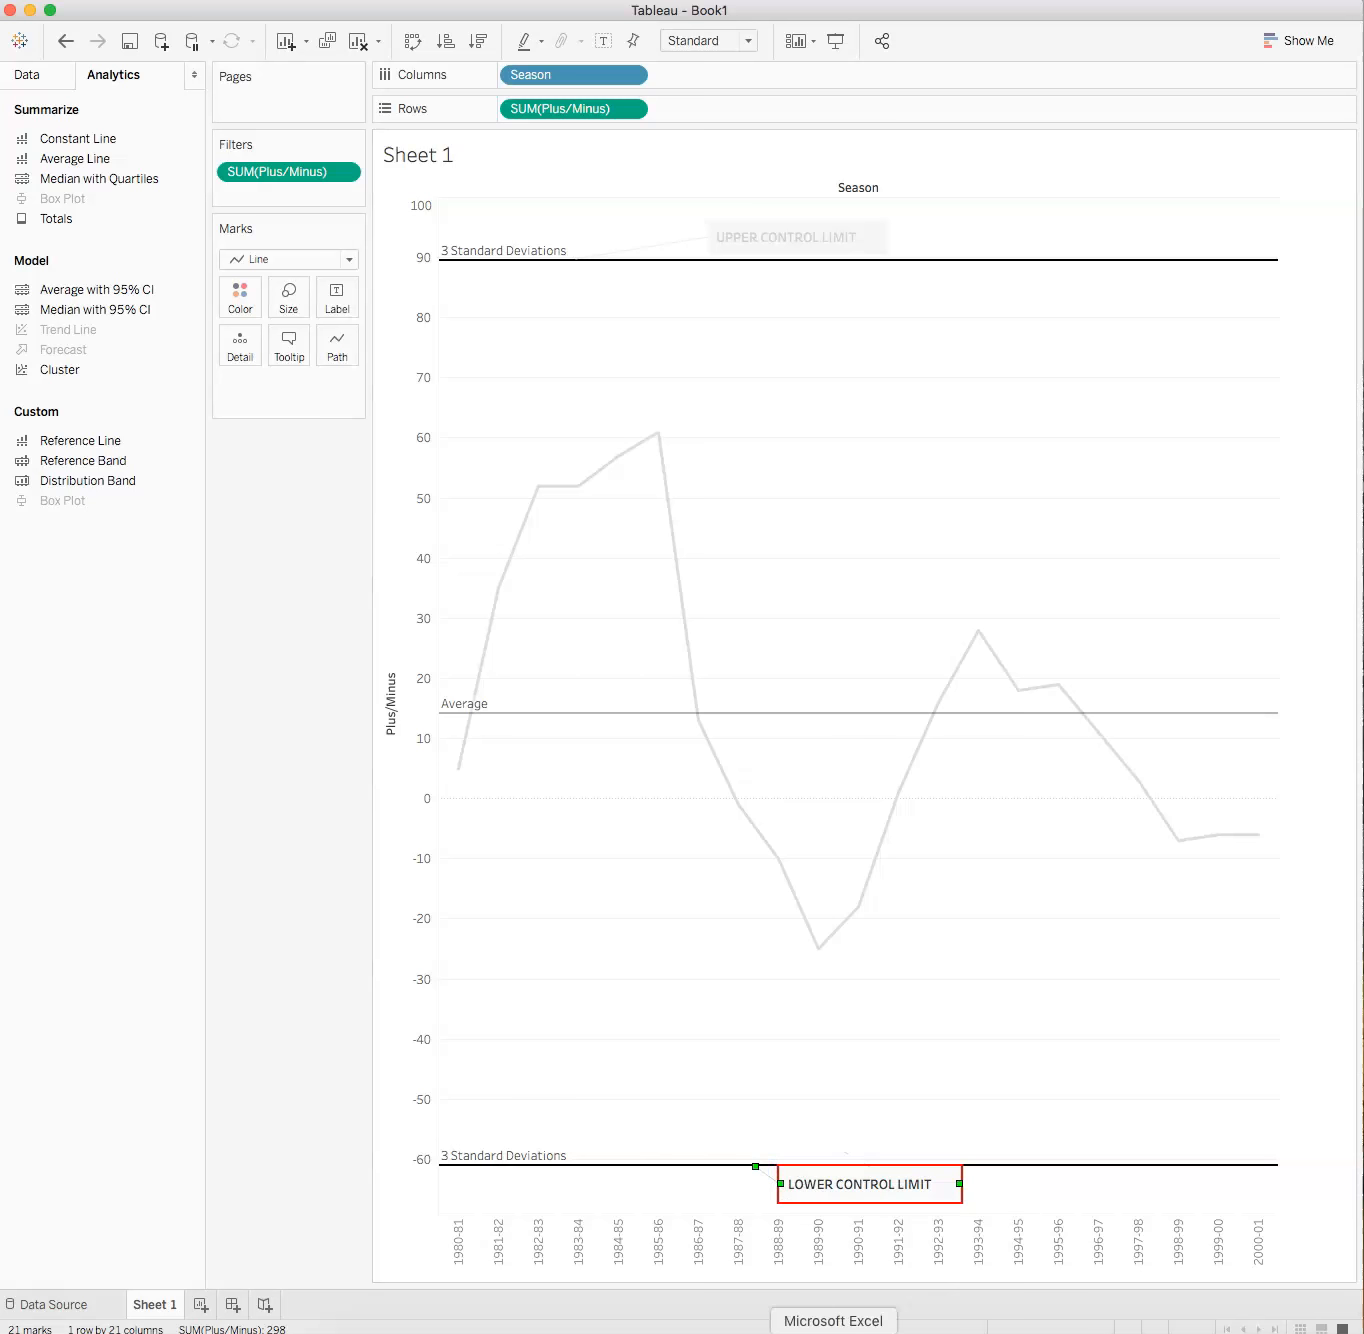
click(1151, 1154)
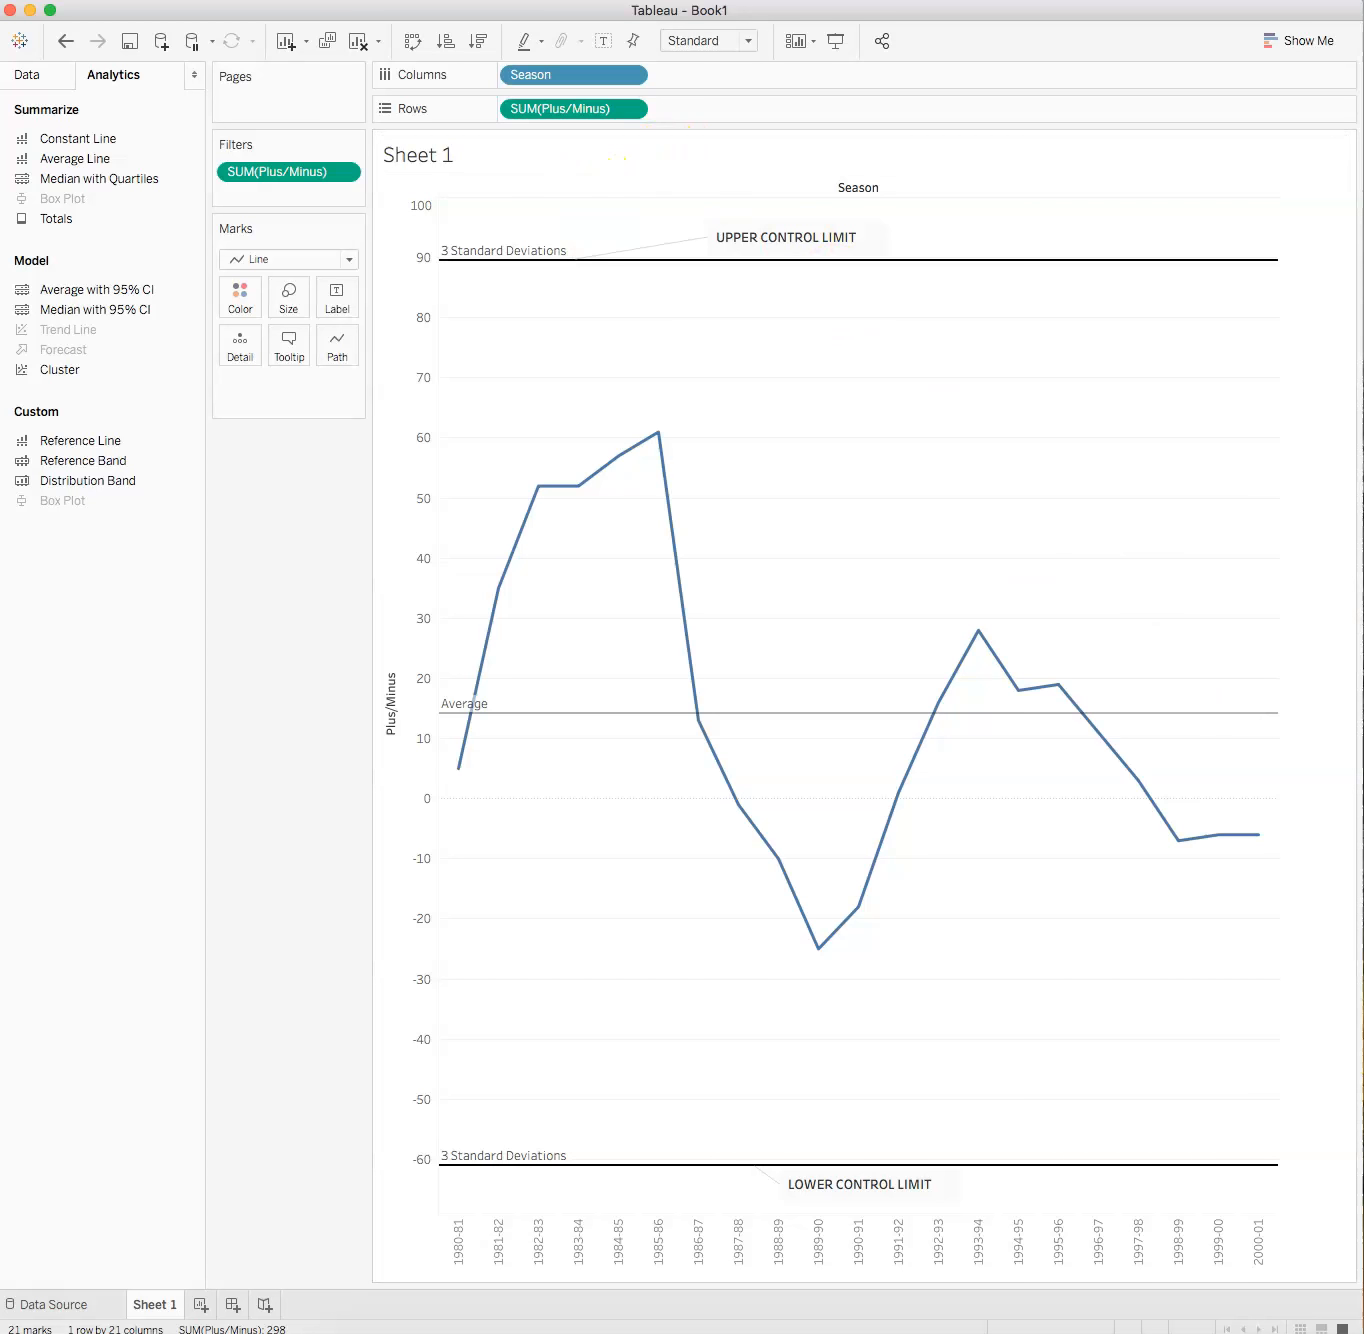
Show mark labels with the Plus/Minus values on the line chart.
click(601, 41)
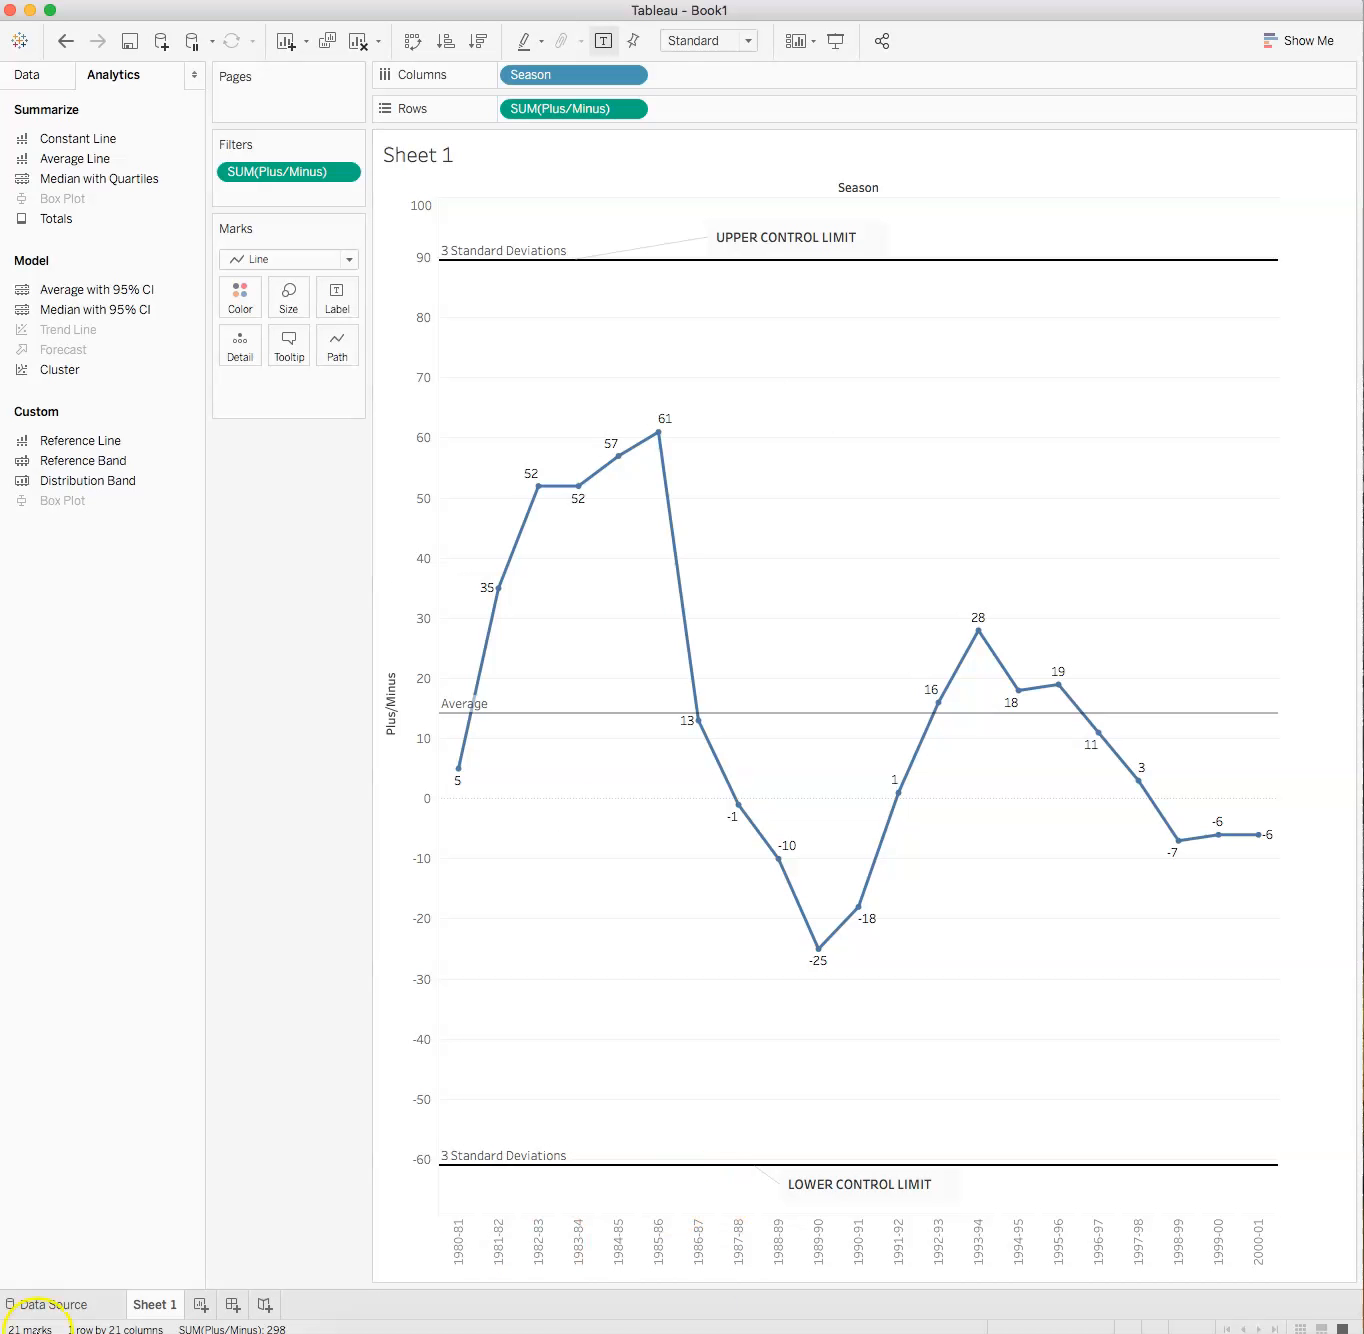
click(42, 1295)
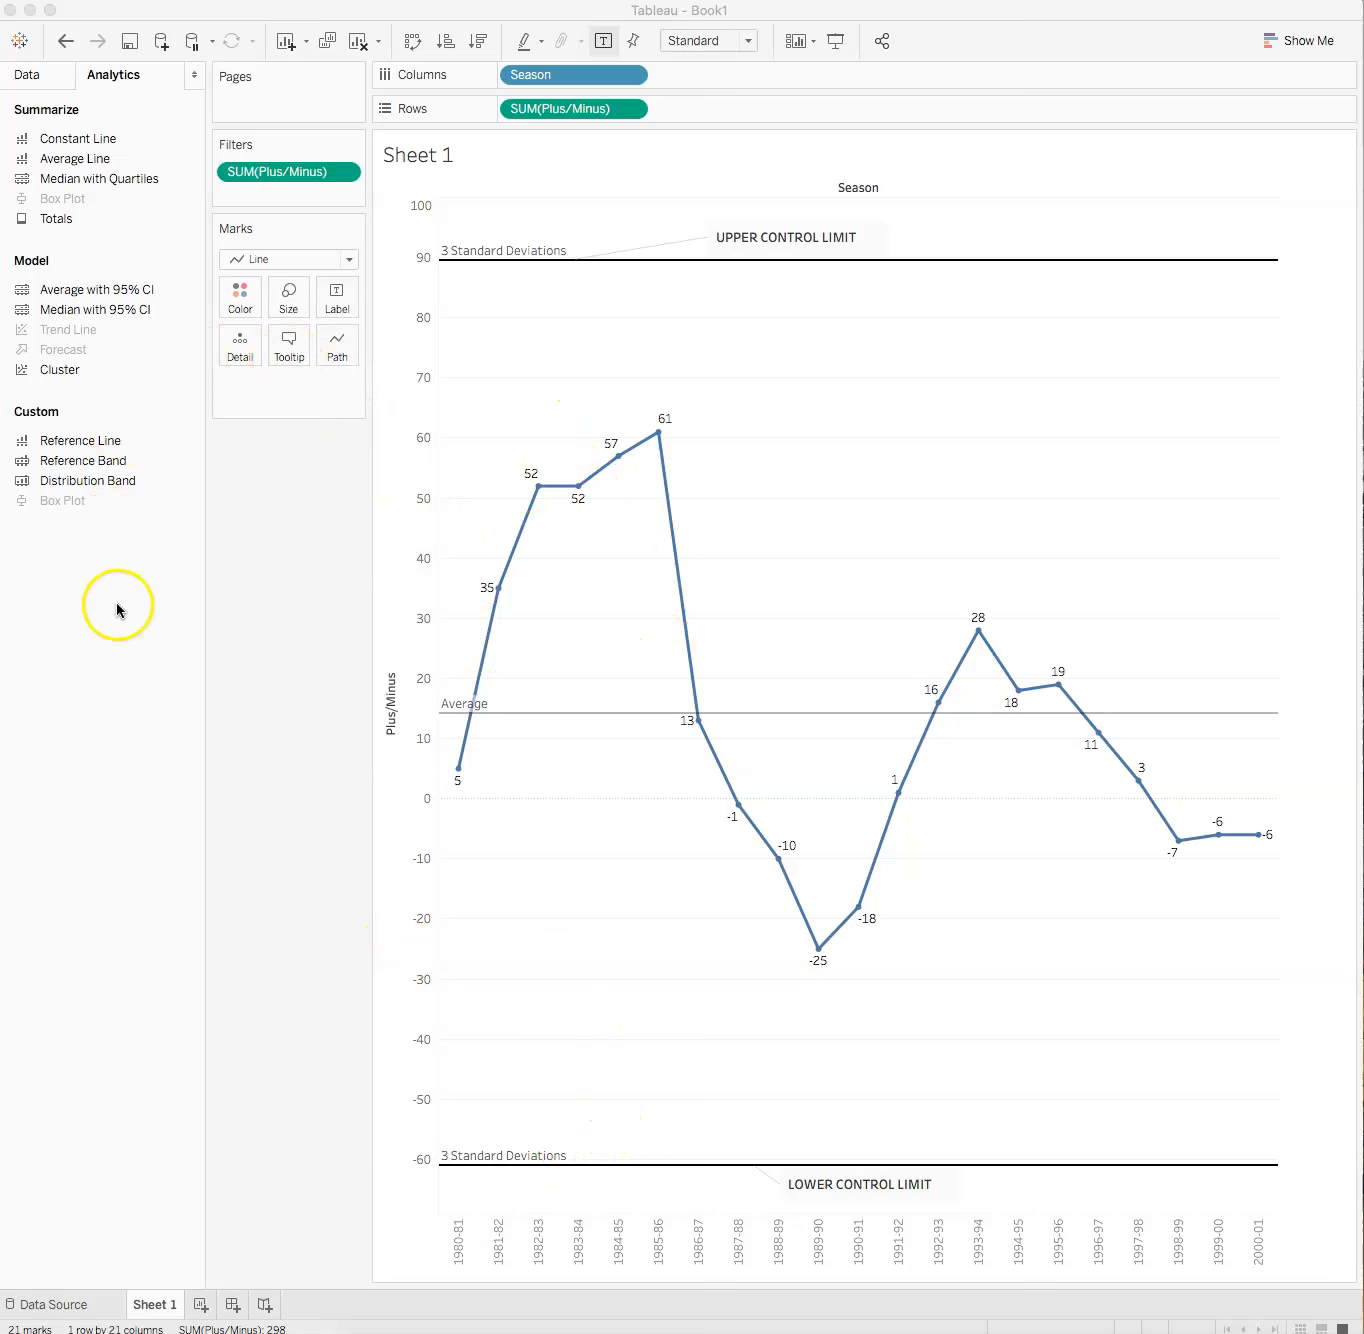
Add a second reference distribution over the entire table, computed as -2,2 standard deviations.
drag(68, 446, 576, 221)
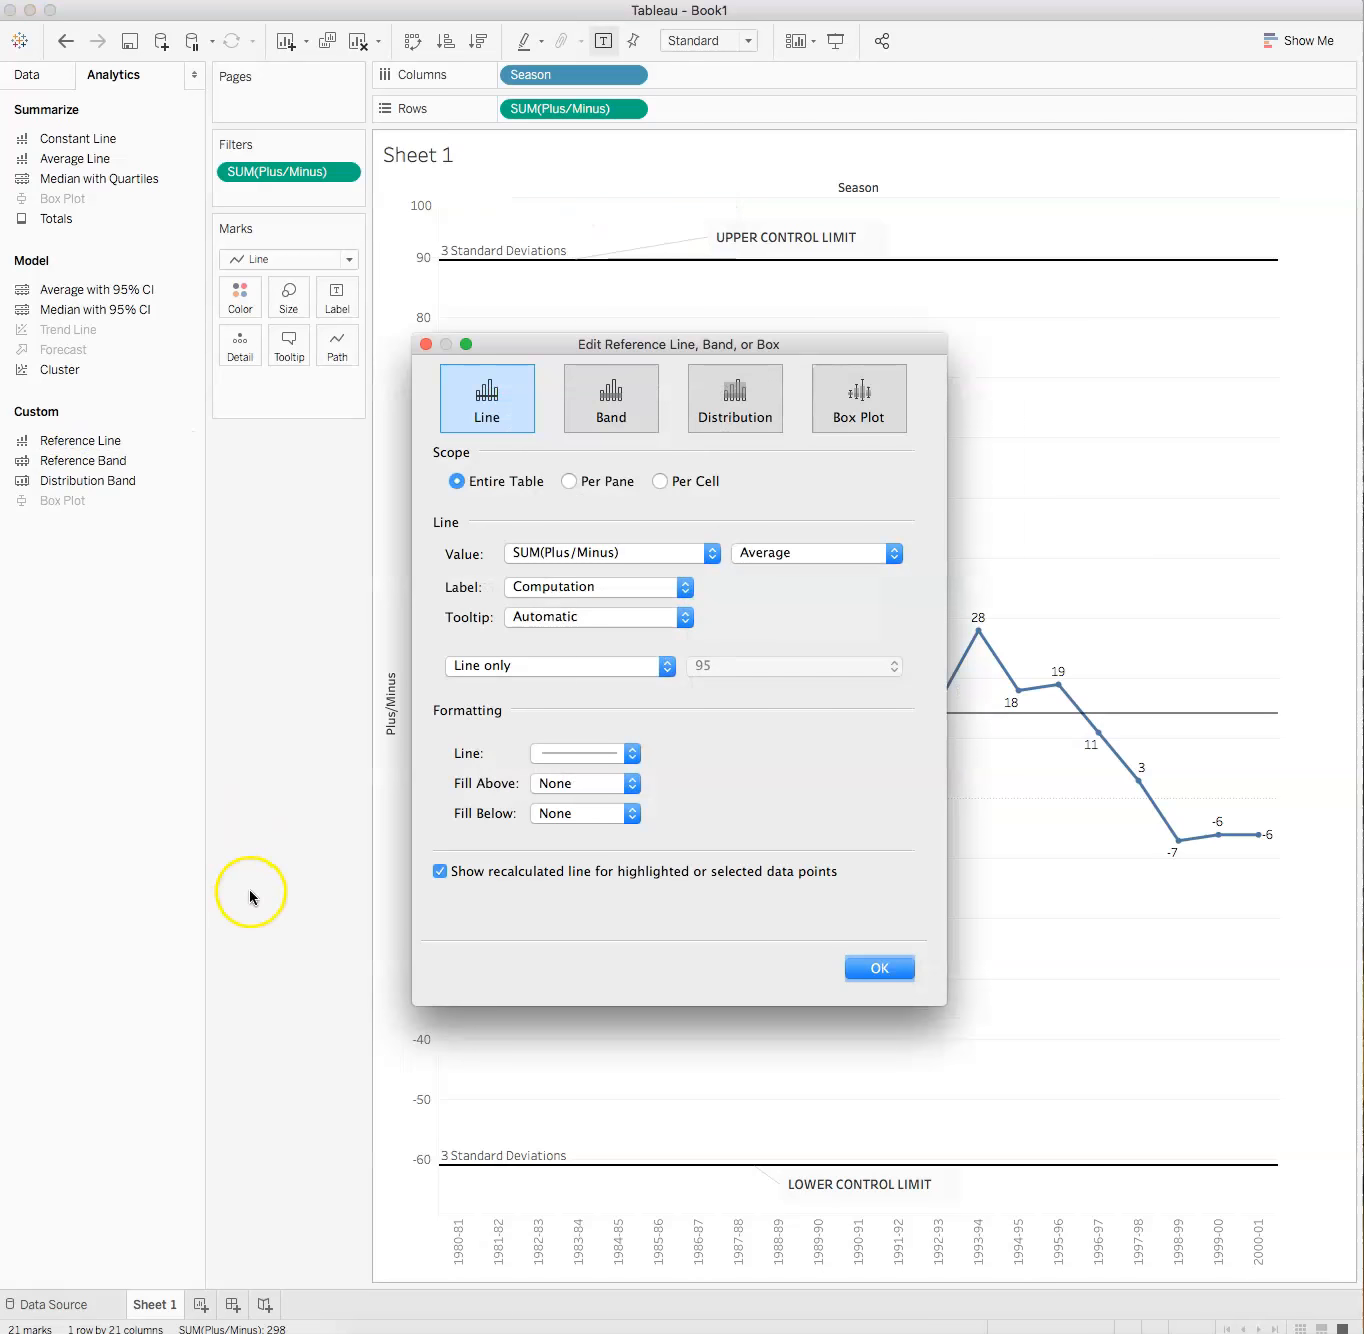
click(729, 420)
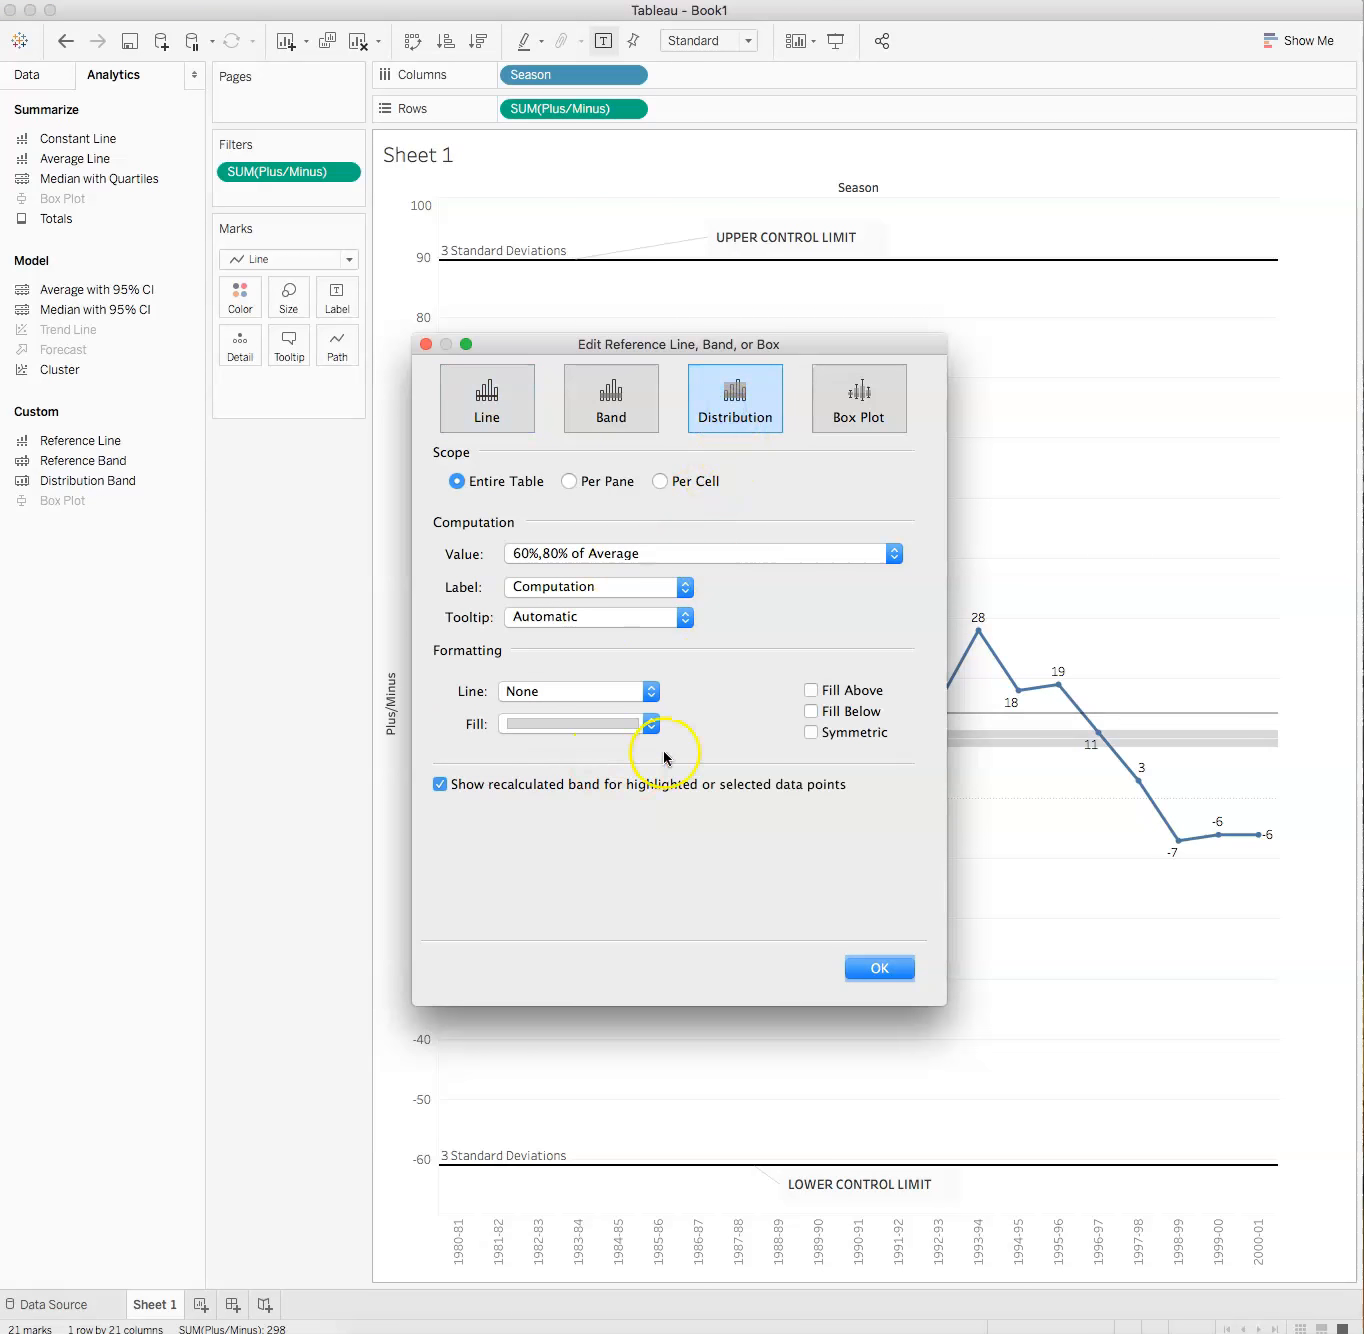
click(896, 549)
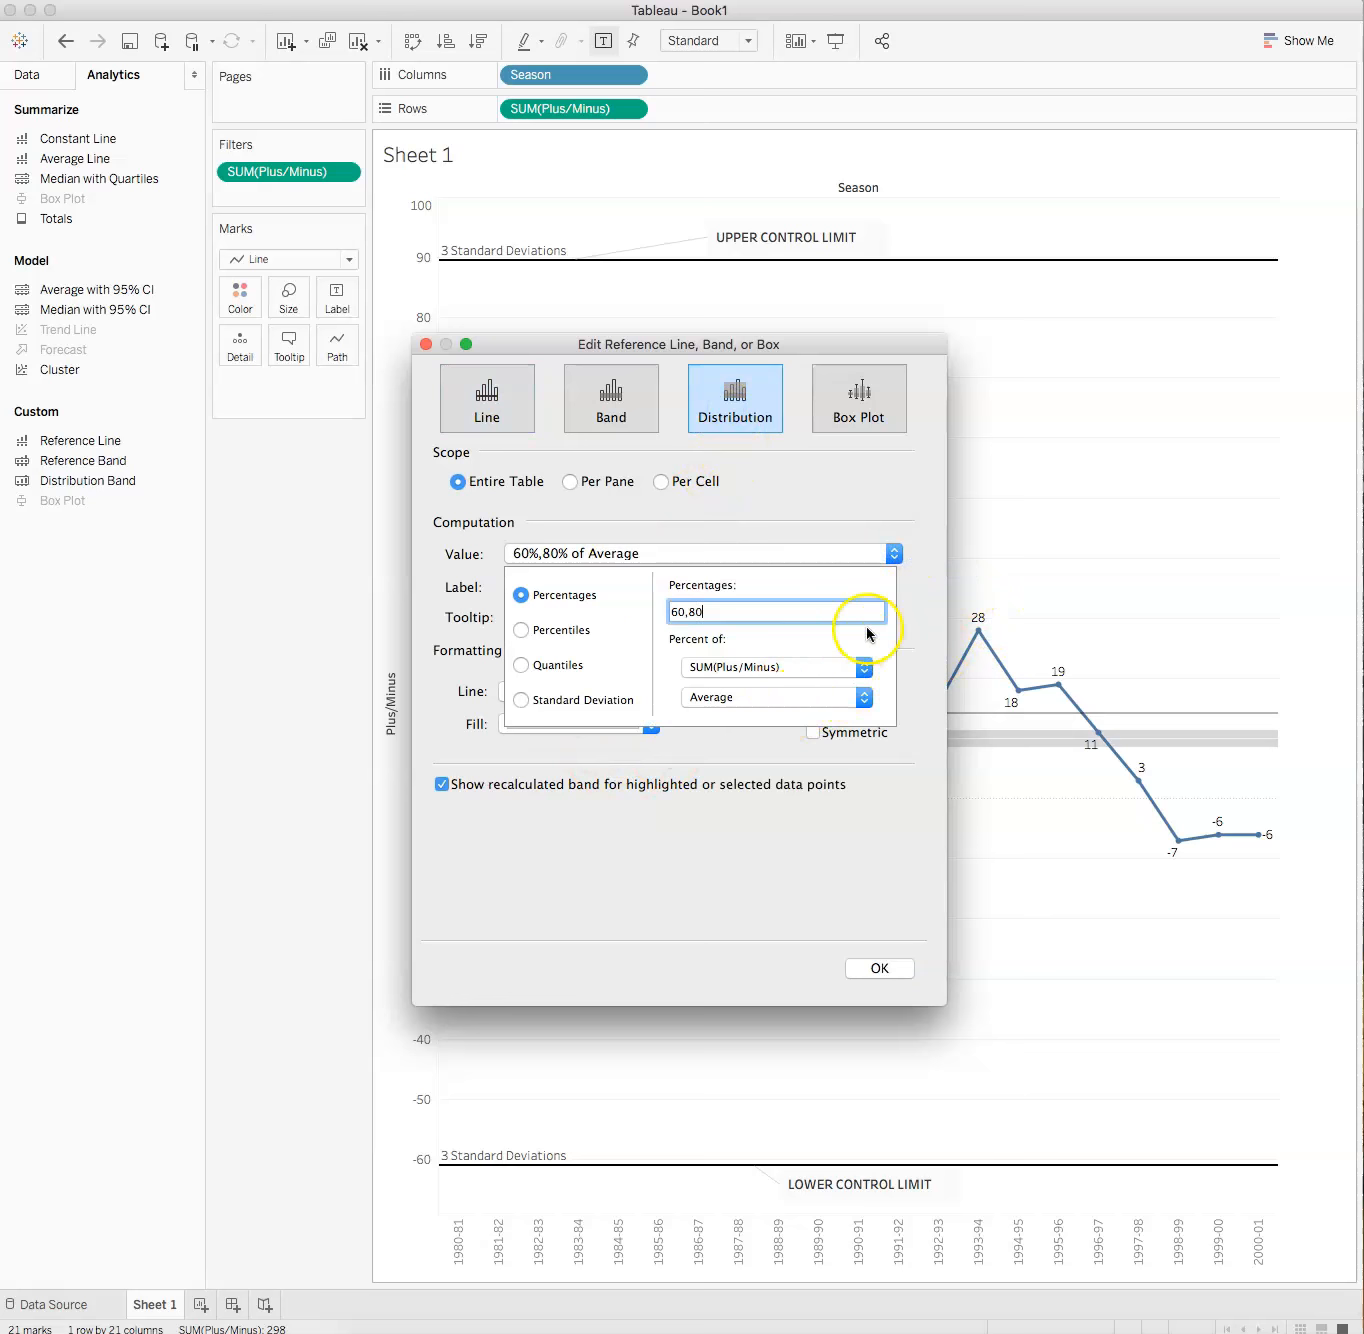
click(522, 700)
drag(734, 612, 601, 588)
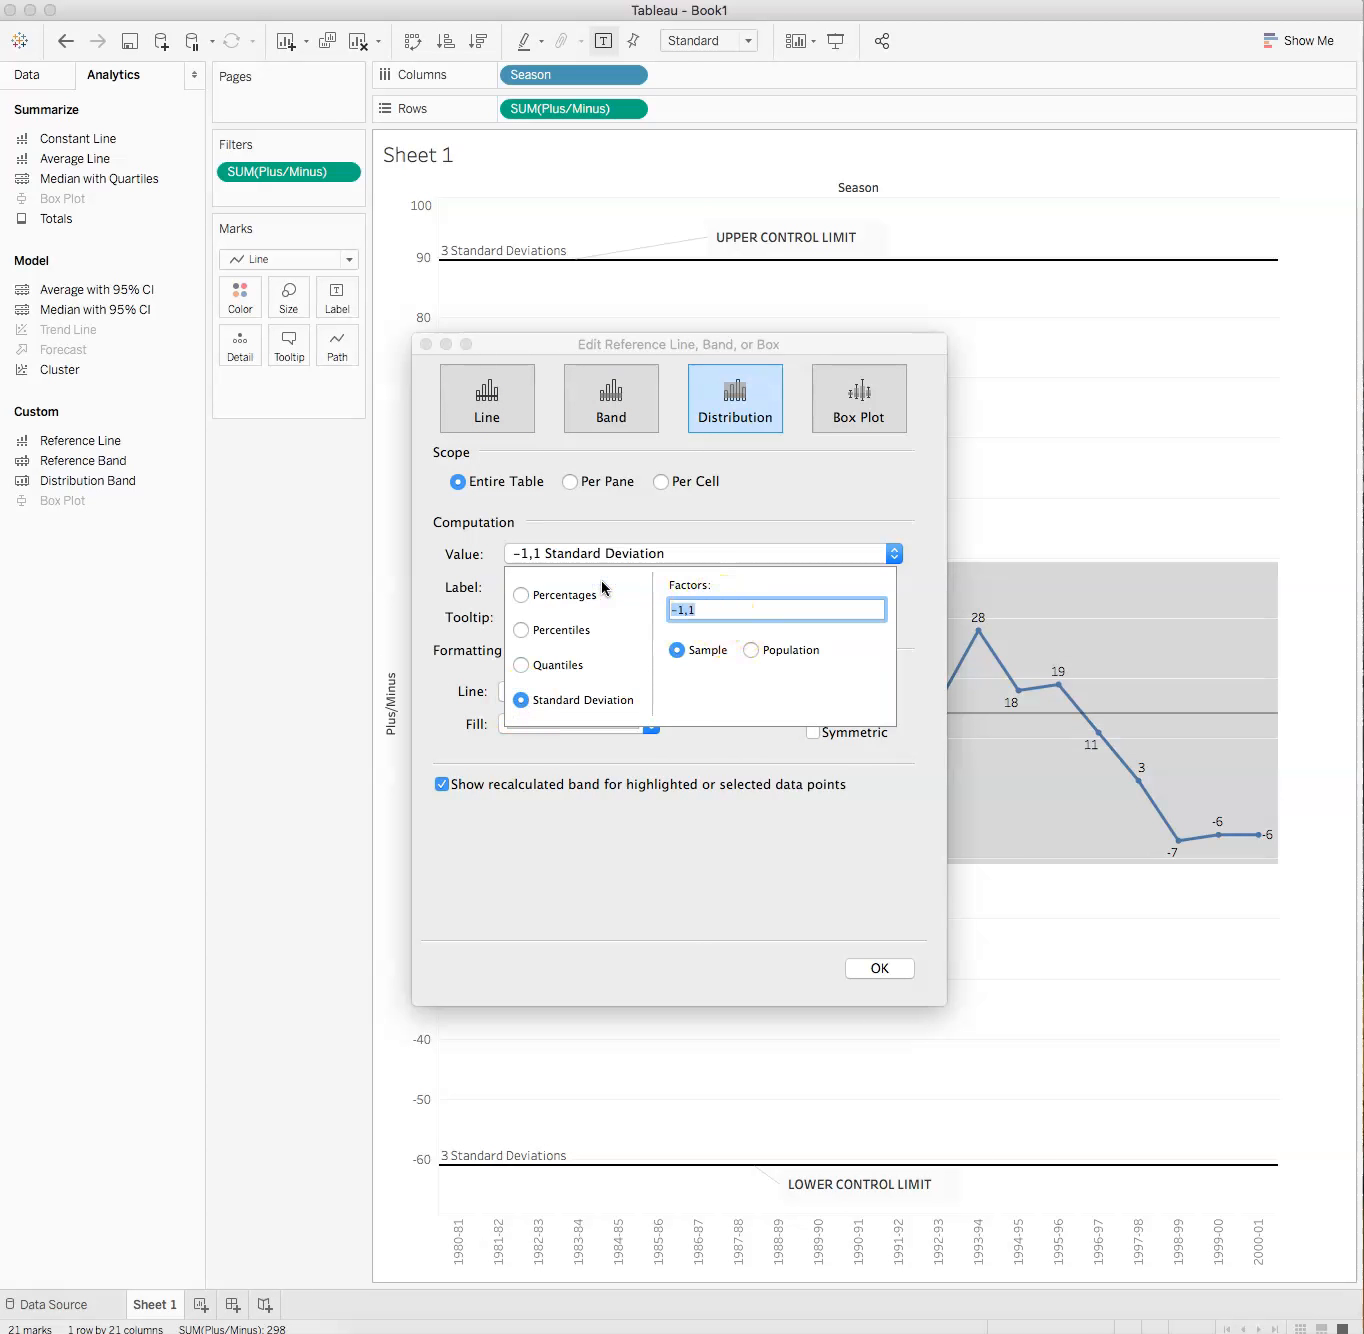
text(-2,2)
click(541, 812)
Format the two-standard-deviation distribution with dashed black lines and no fill, and apply it.
click(651, 692)
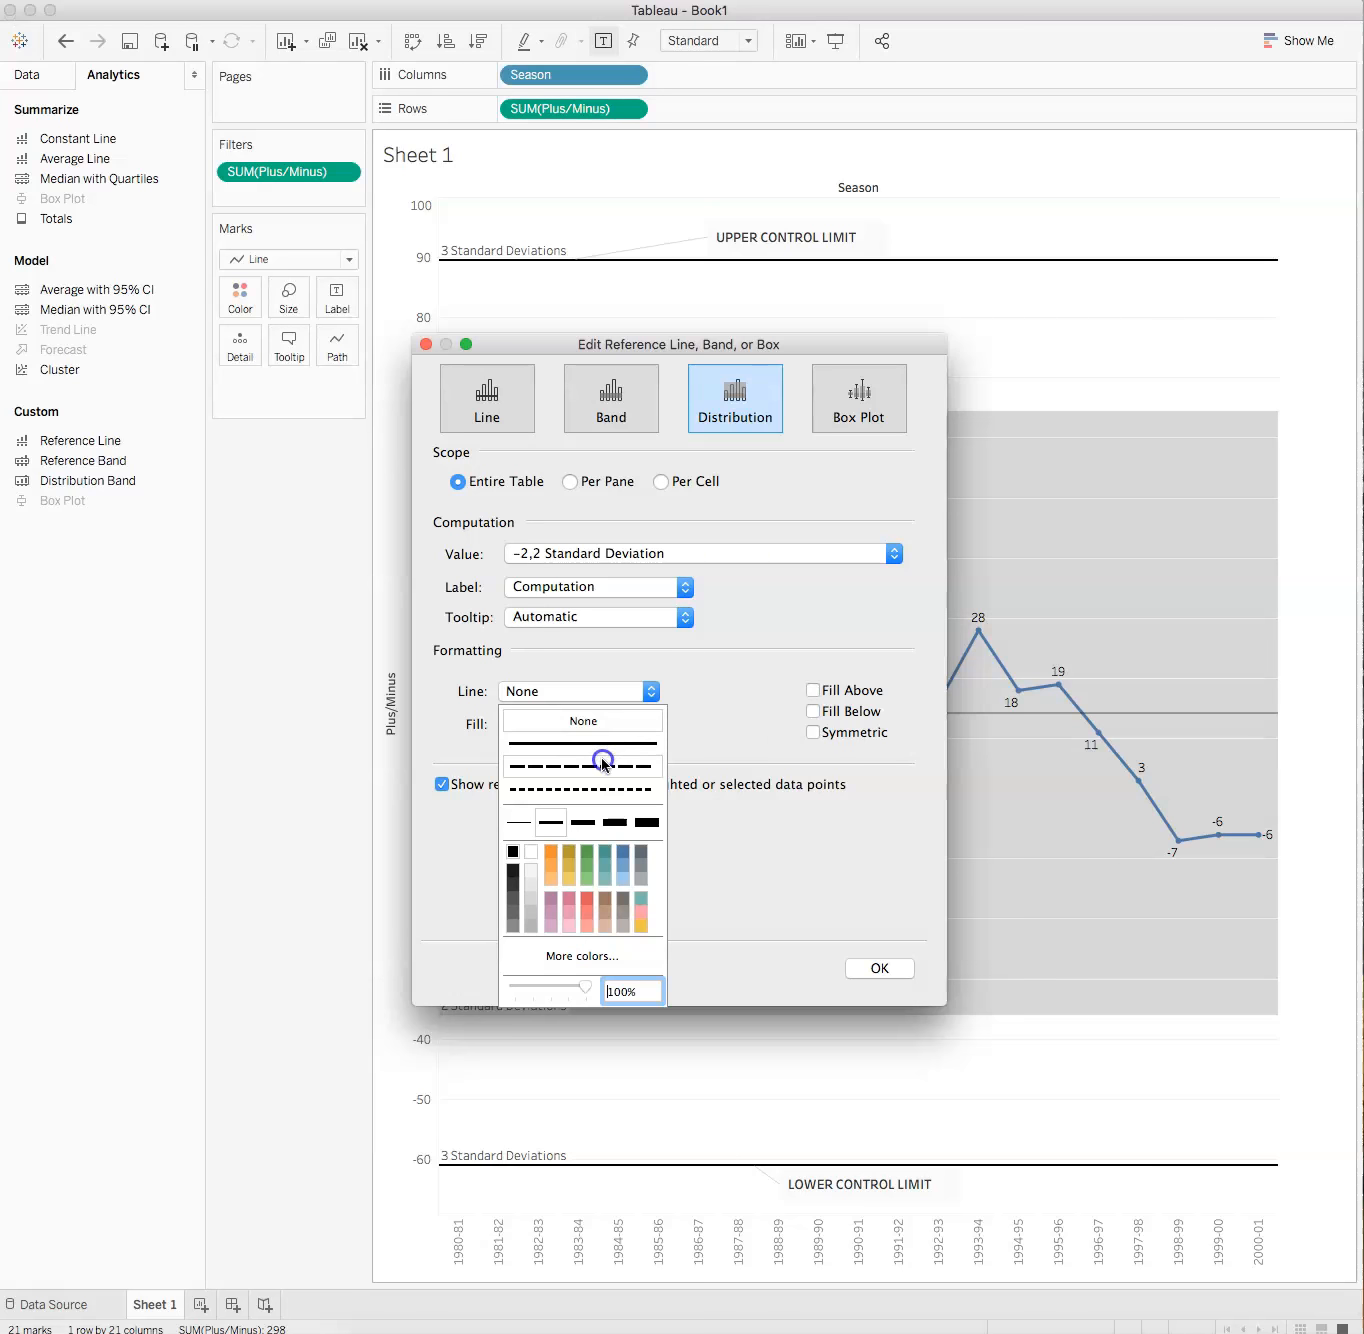
click(604, 761)
click(686, 712)
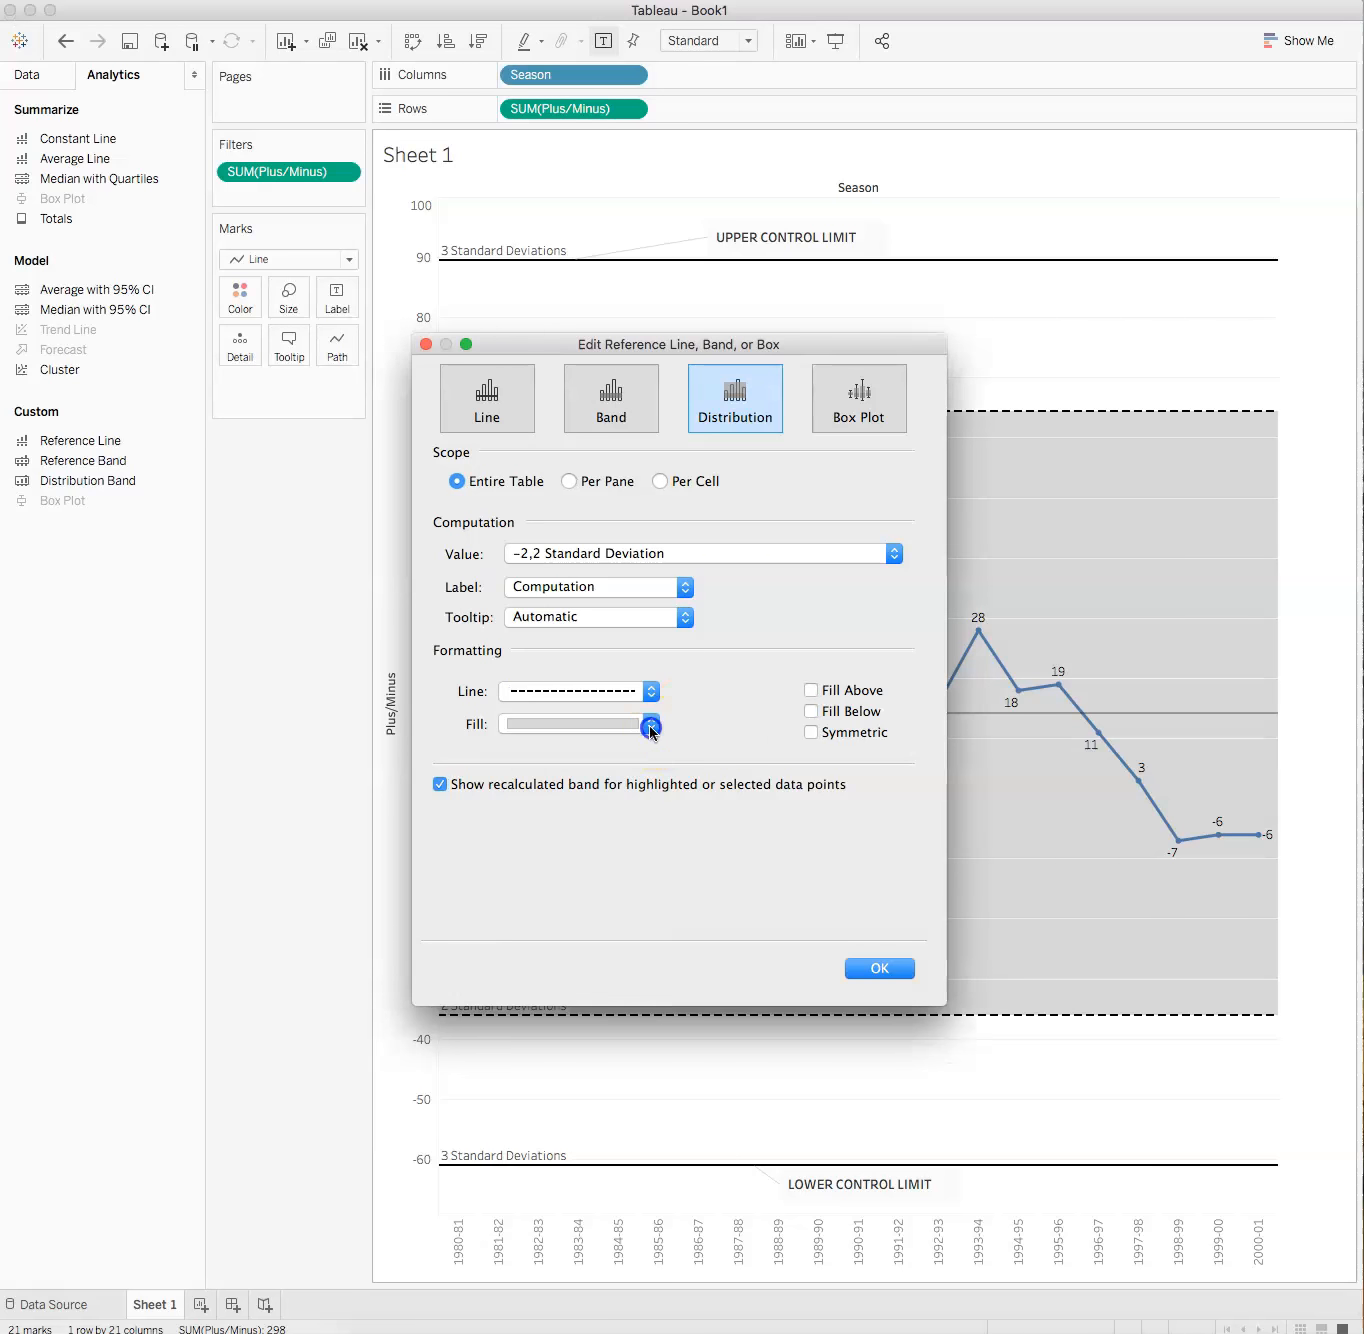
click(649, 725)
click(606, 754)
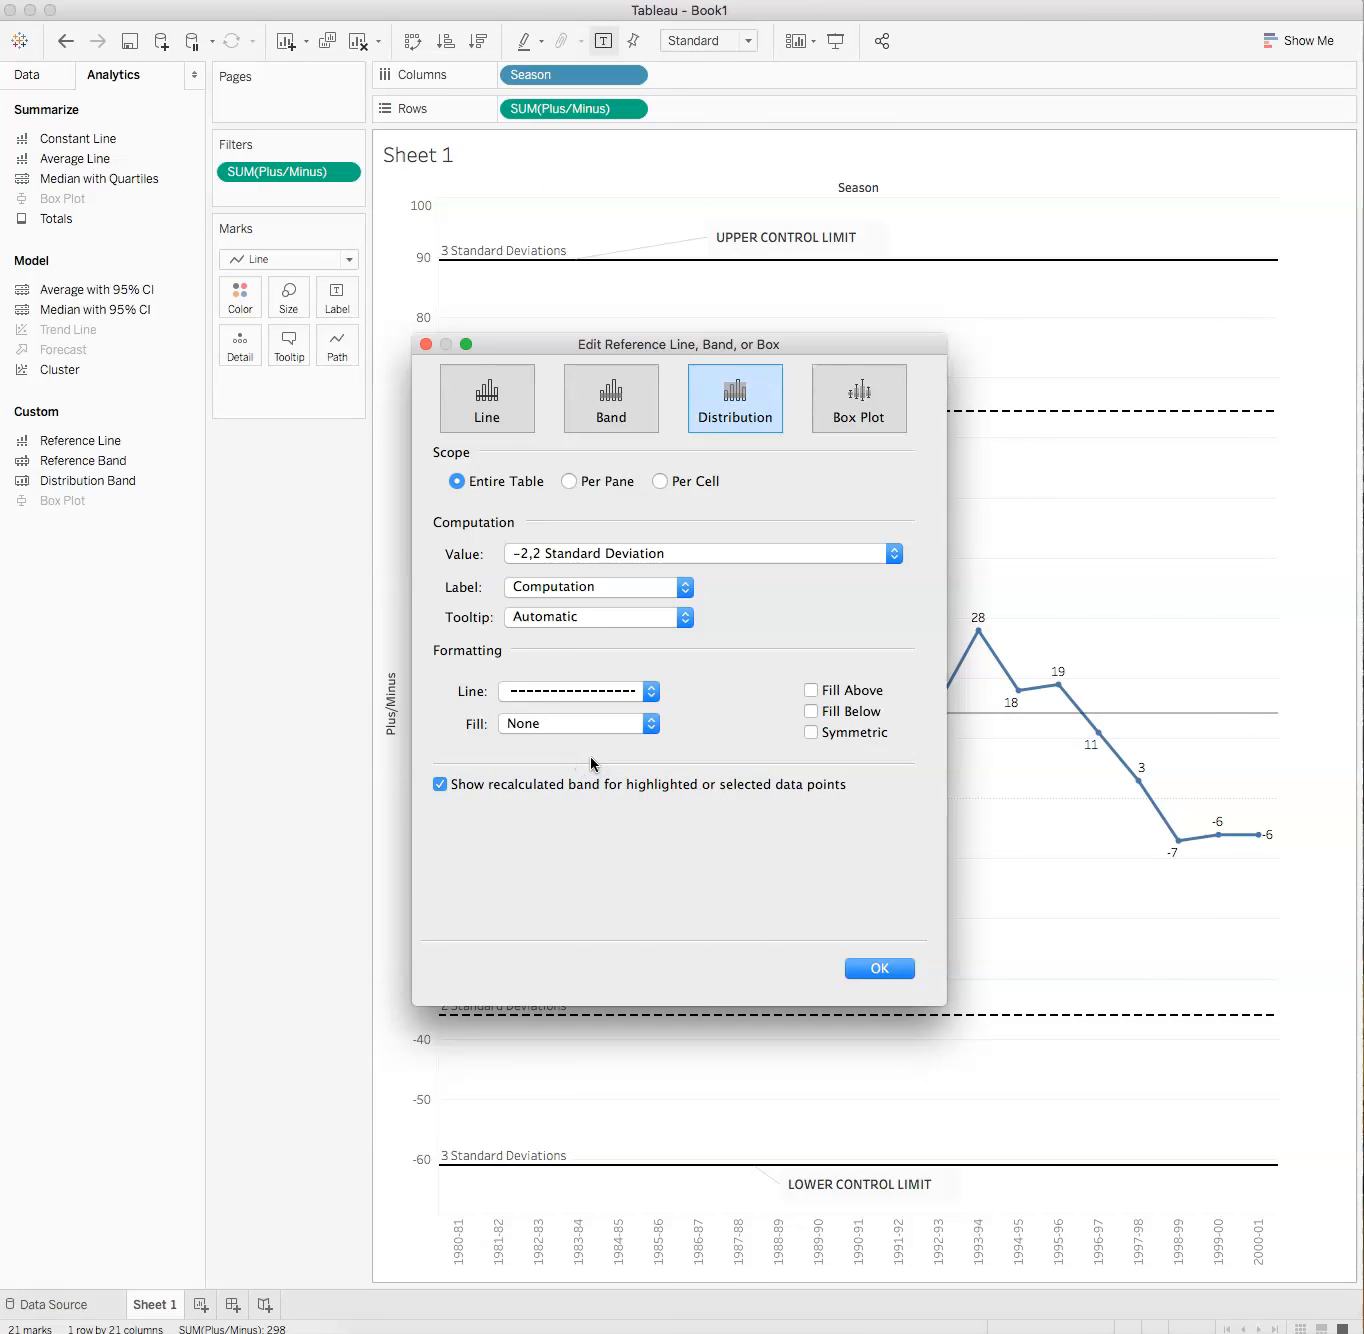
click(880, 968)
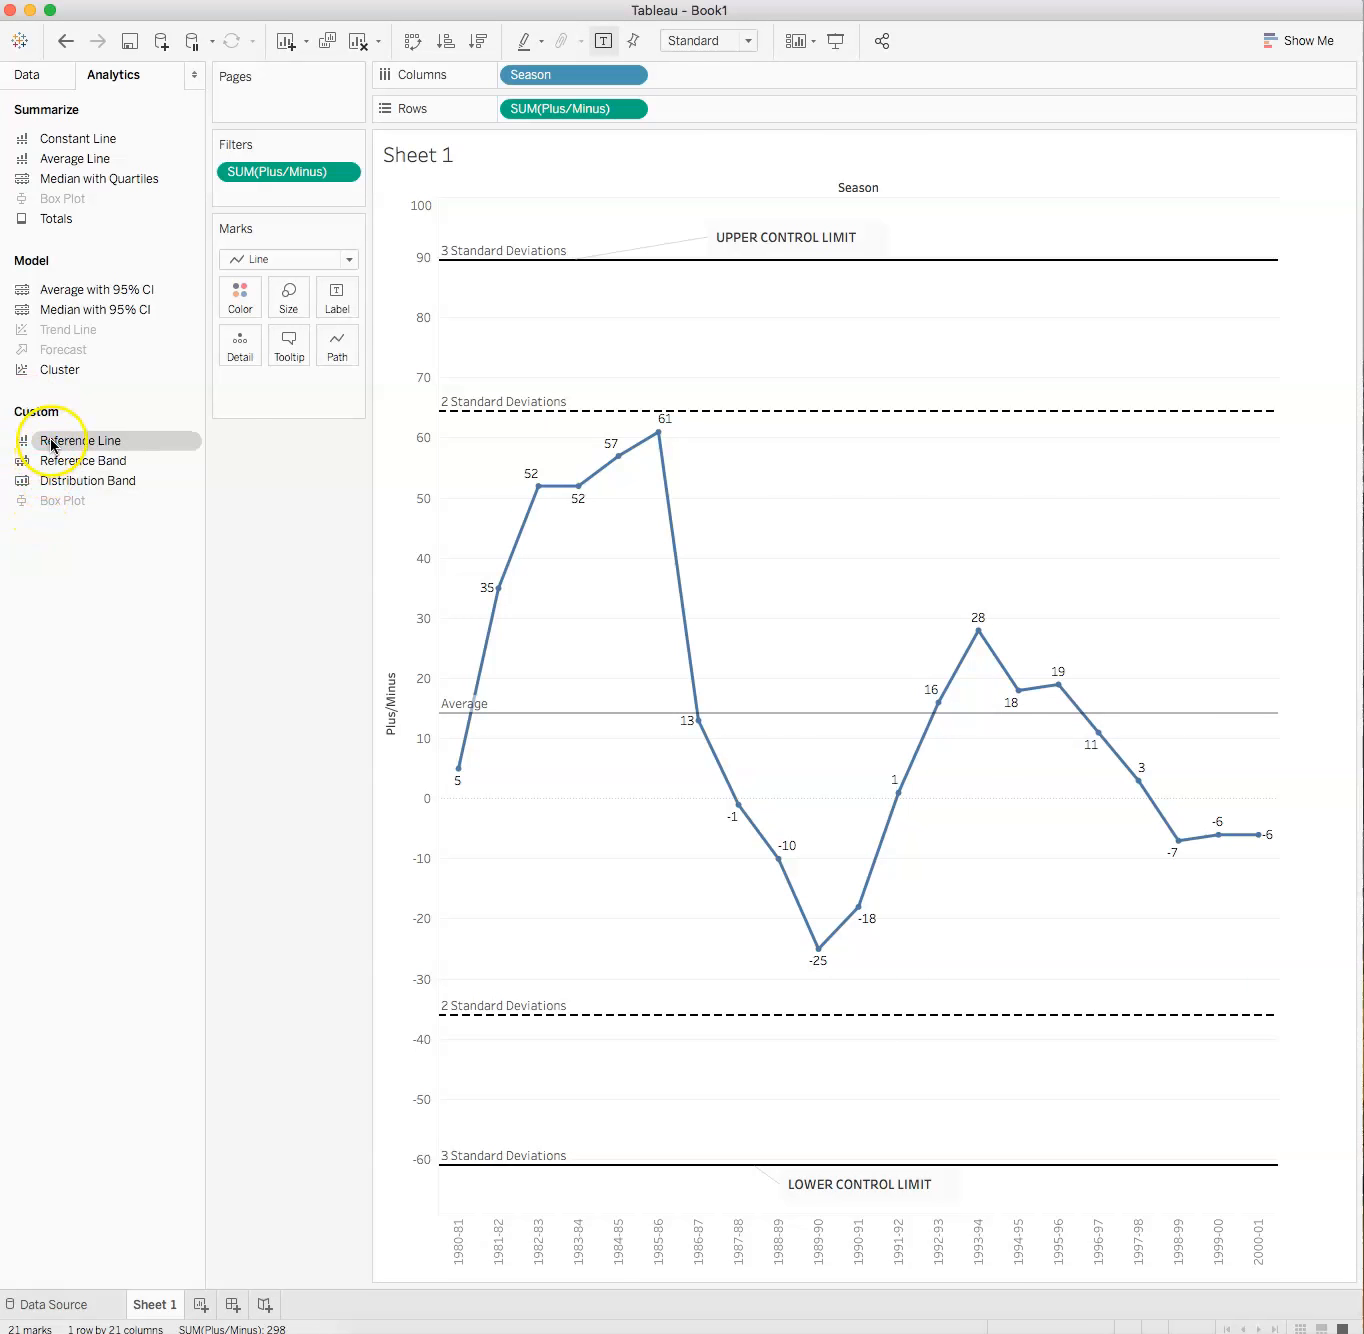
Add a third reference distribution for Plus/Minus over the entire table, computed as -1,1 standard deviations.
drag(51, 446, 555, 227)
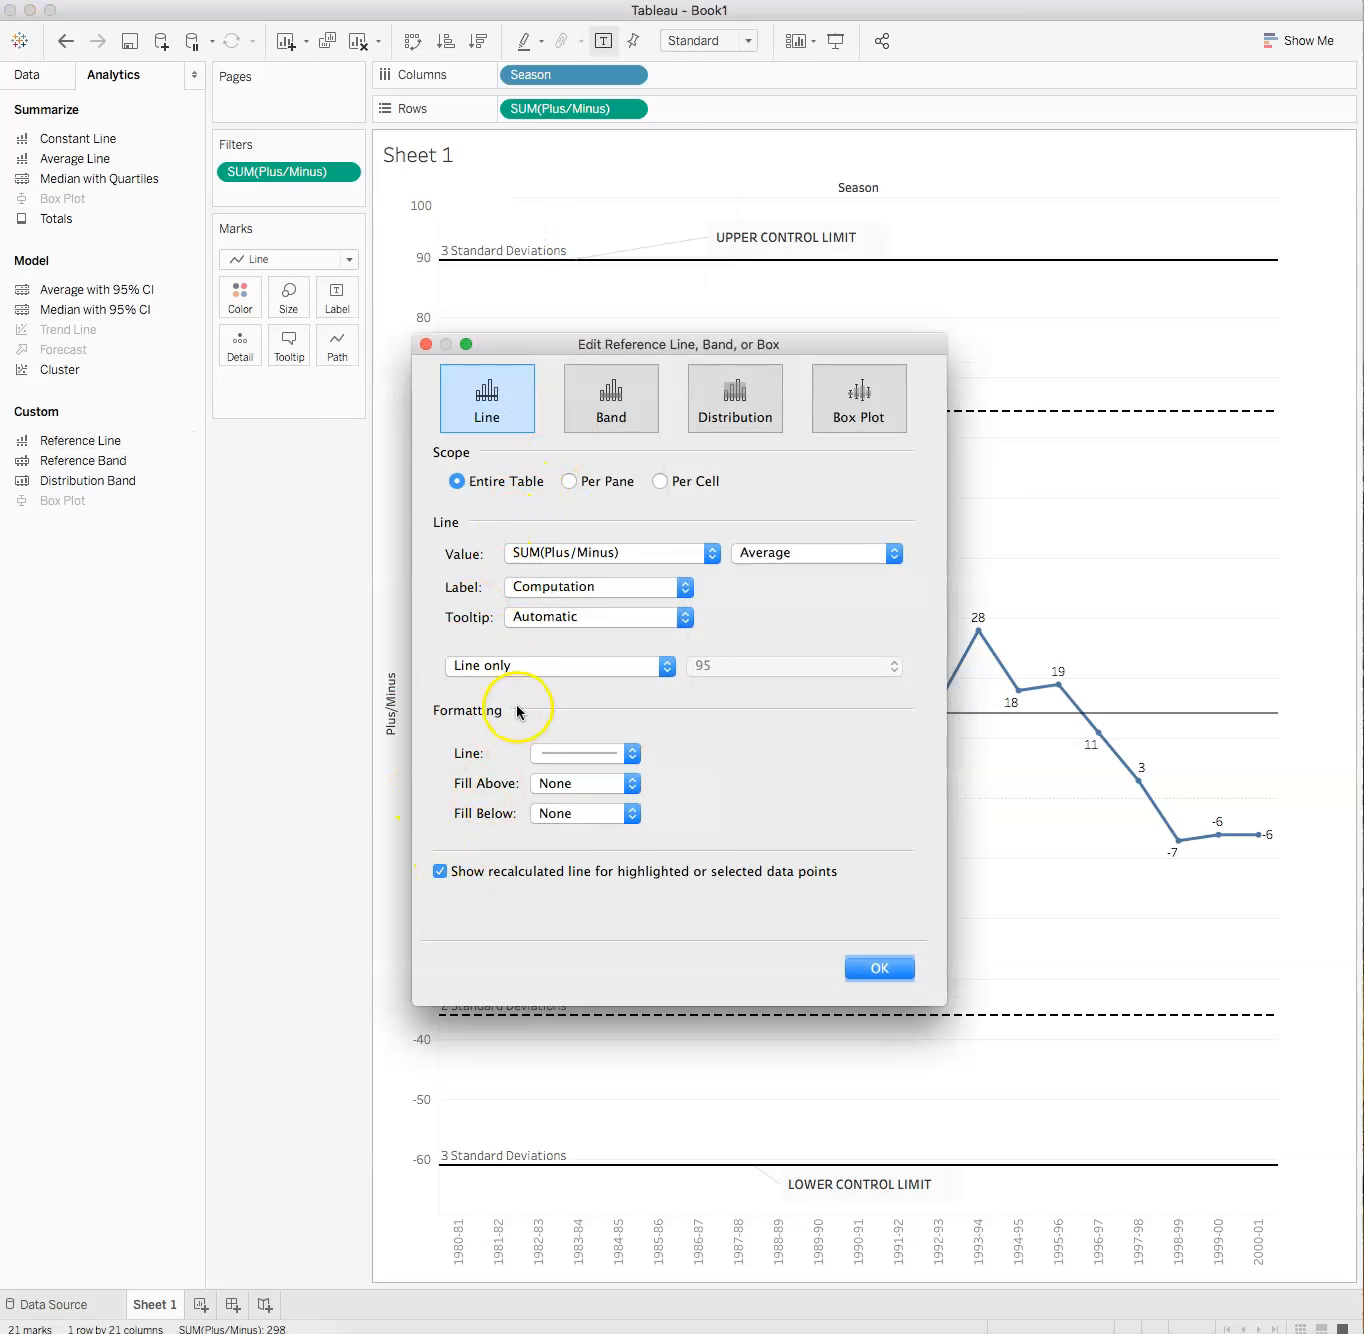
click(728, 414)
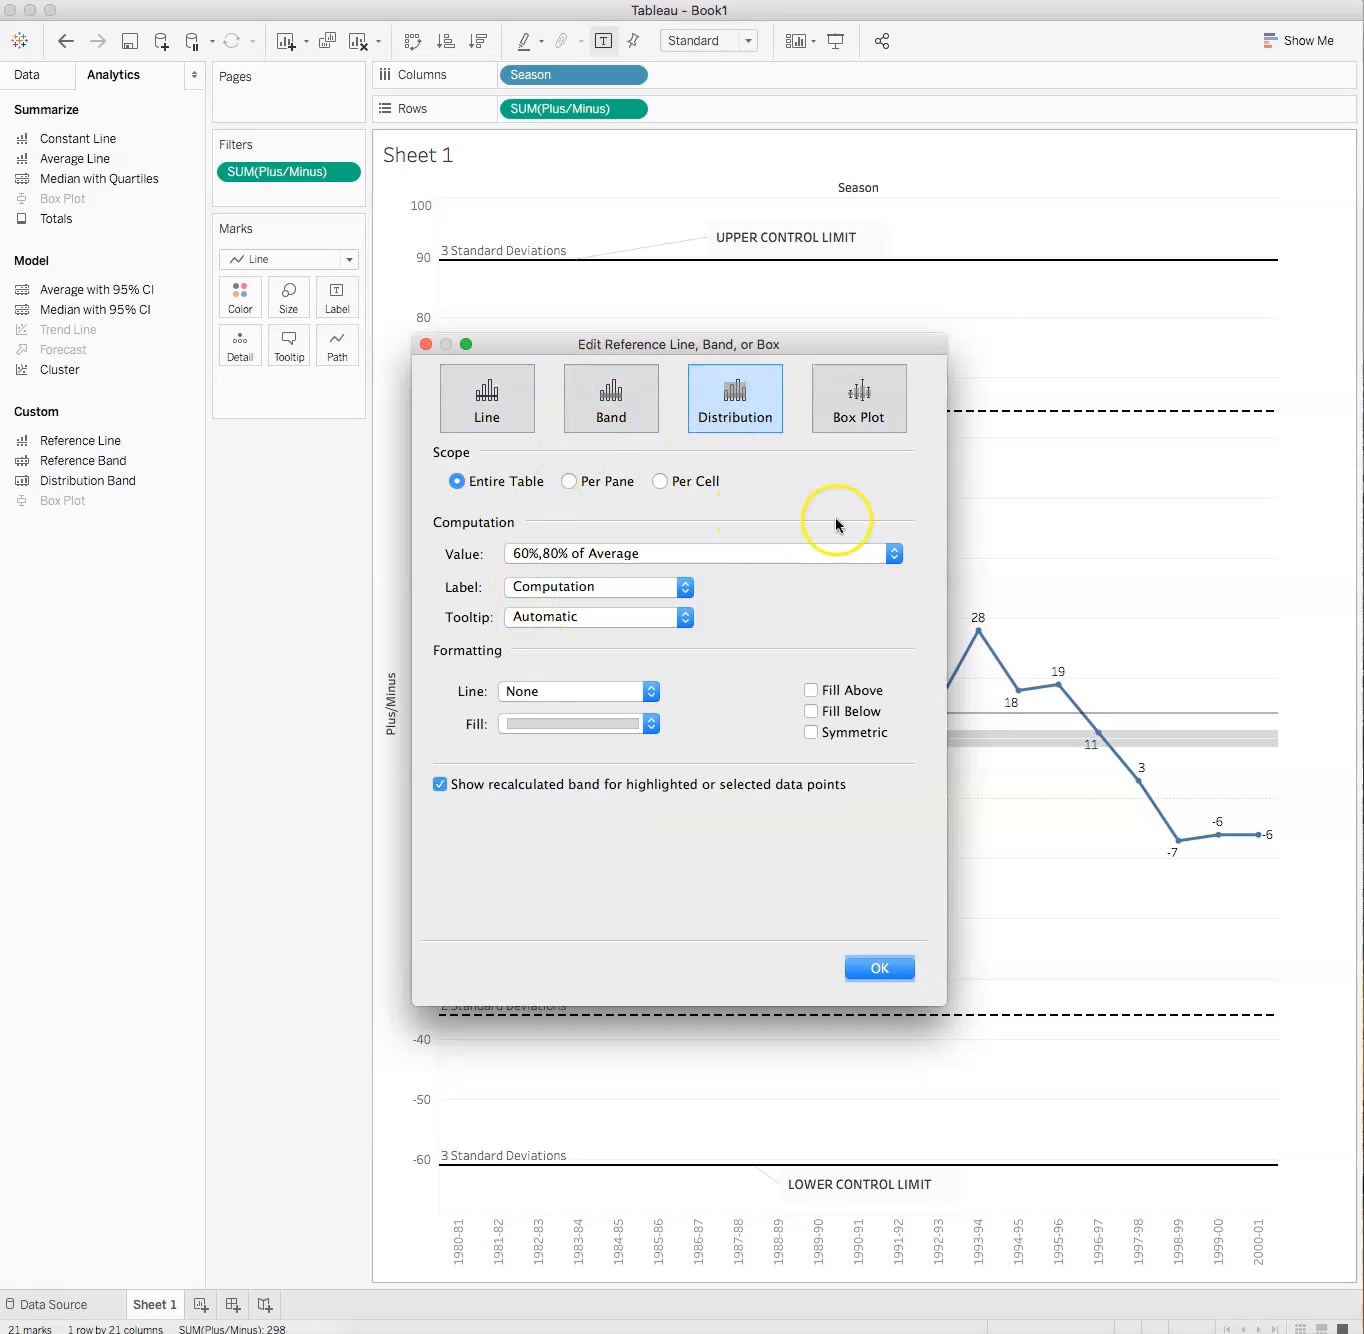
click(895, 557)
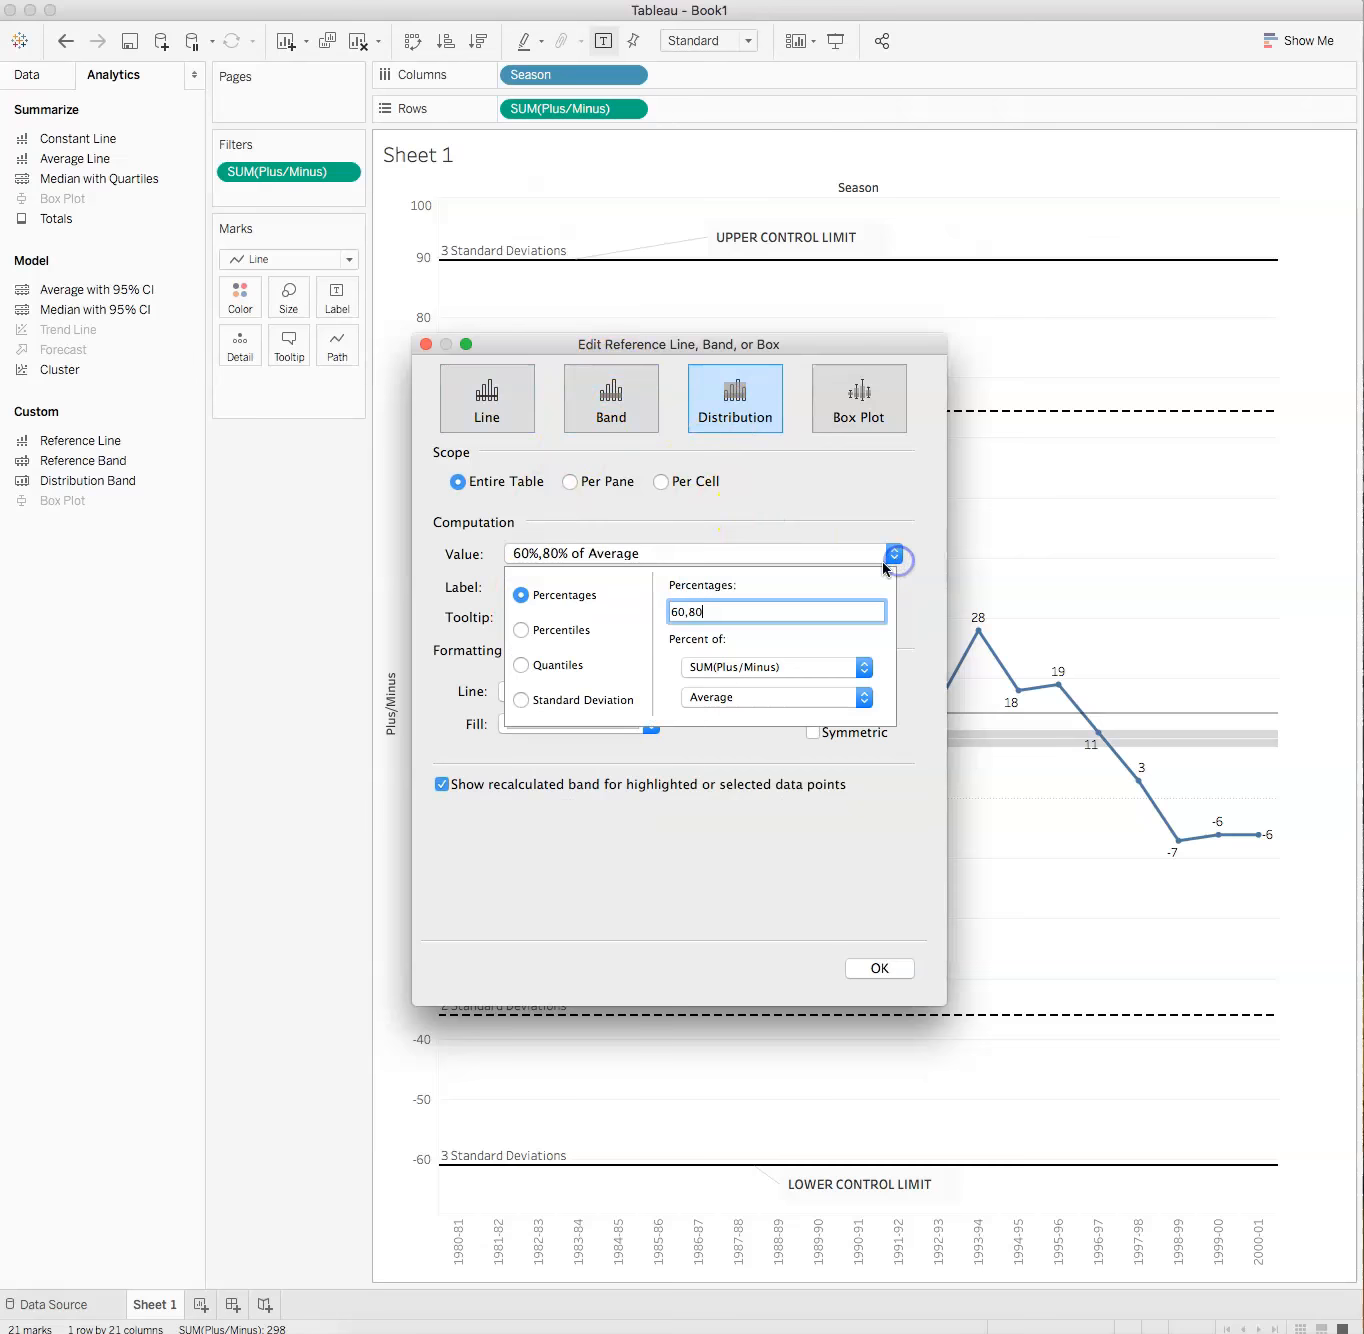
click(519, 703)
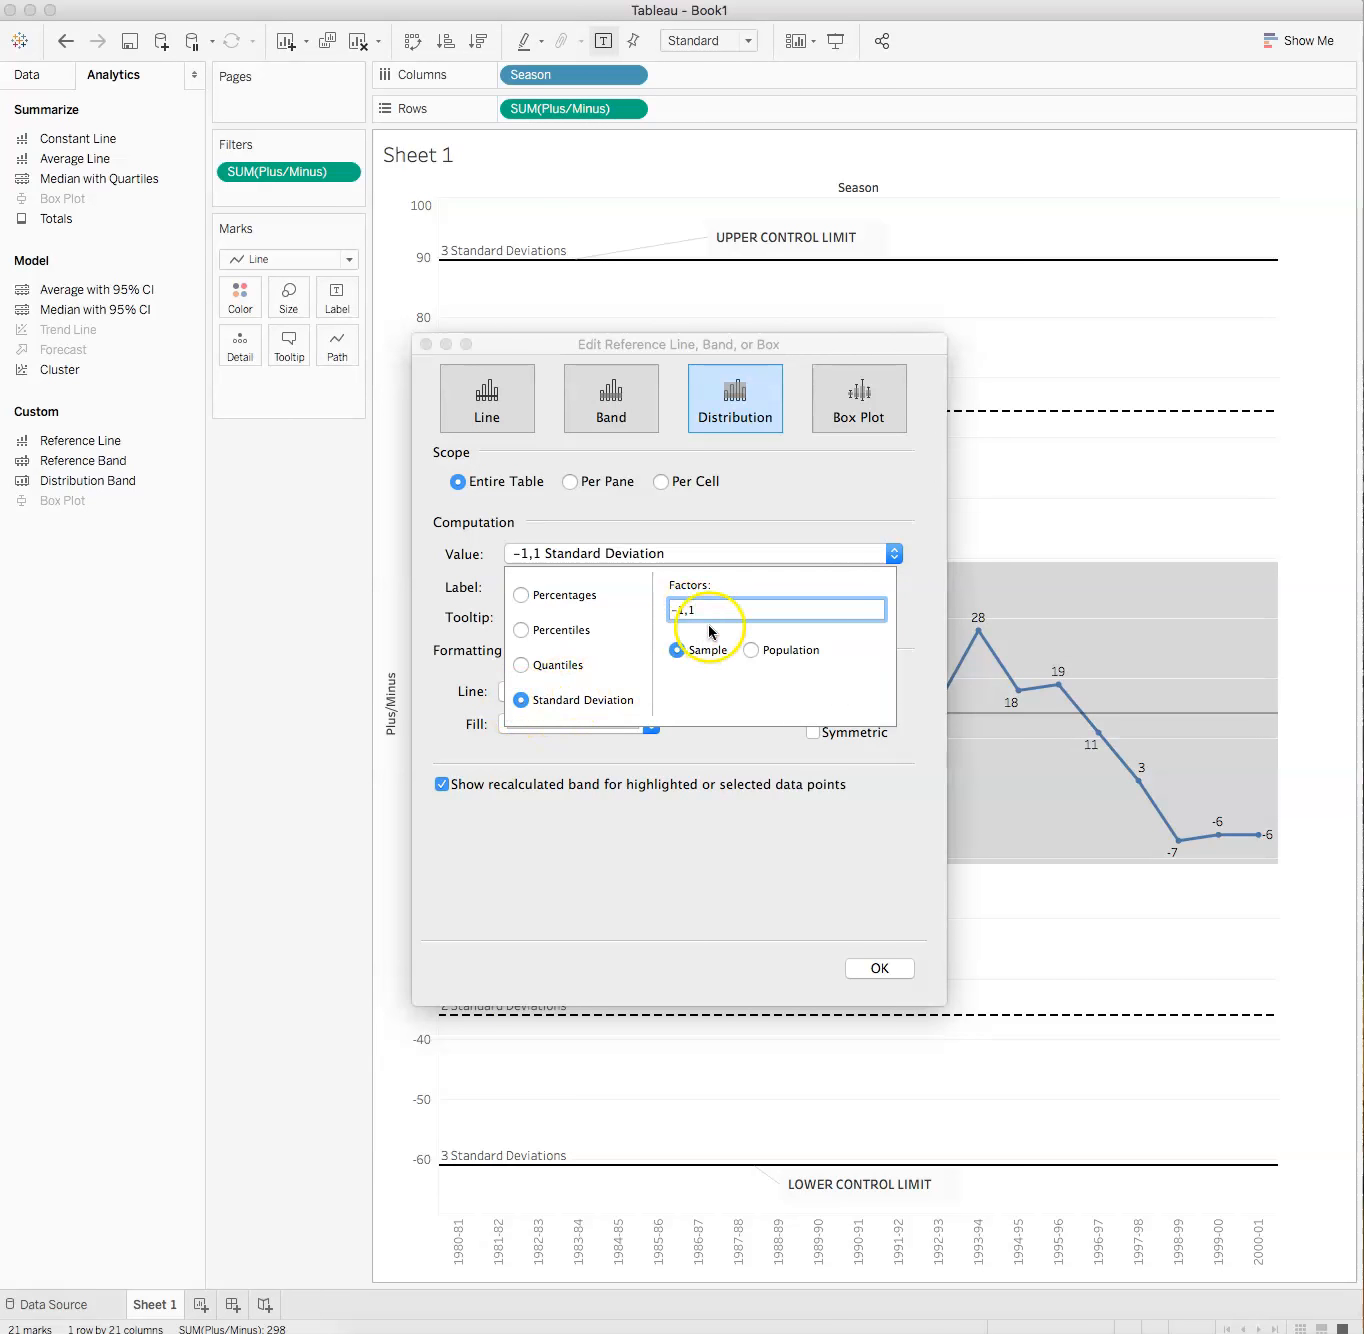
click(750, 762)
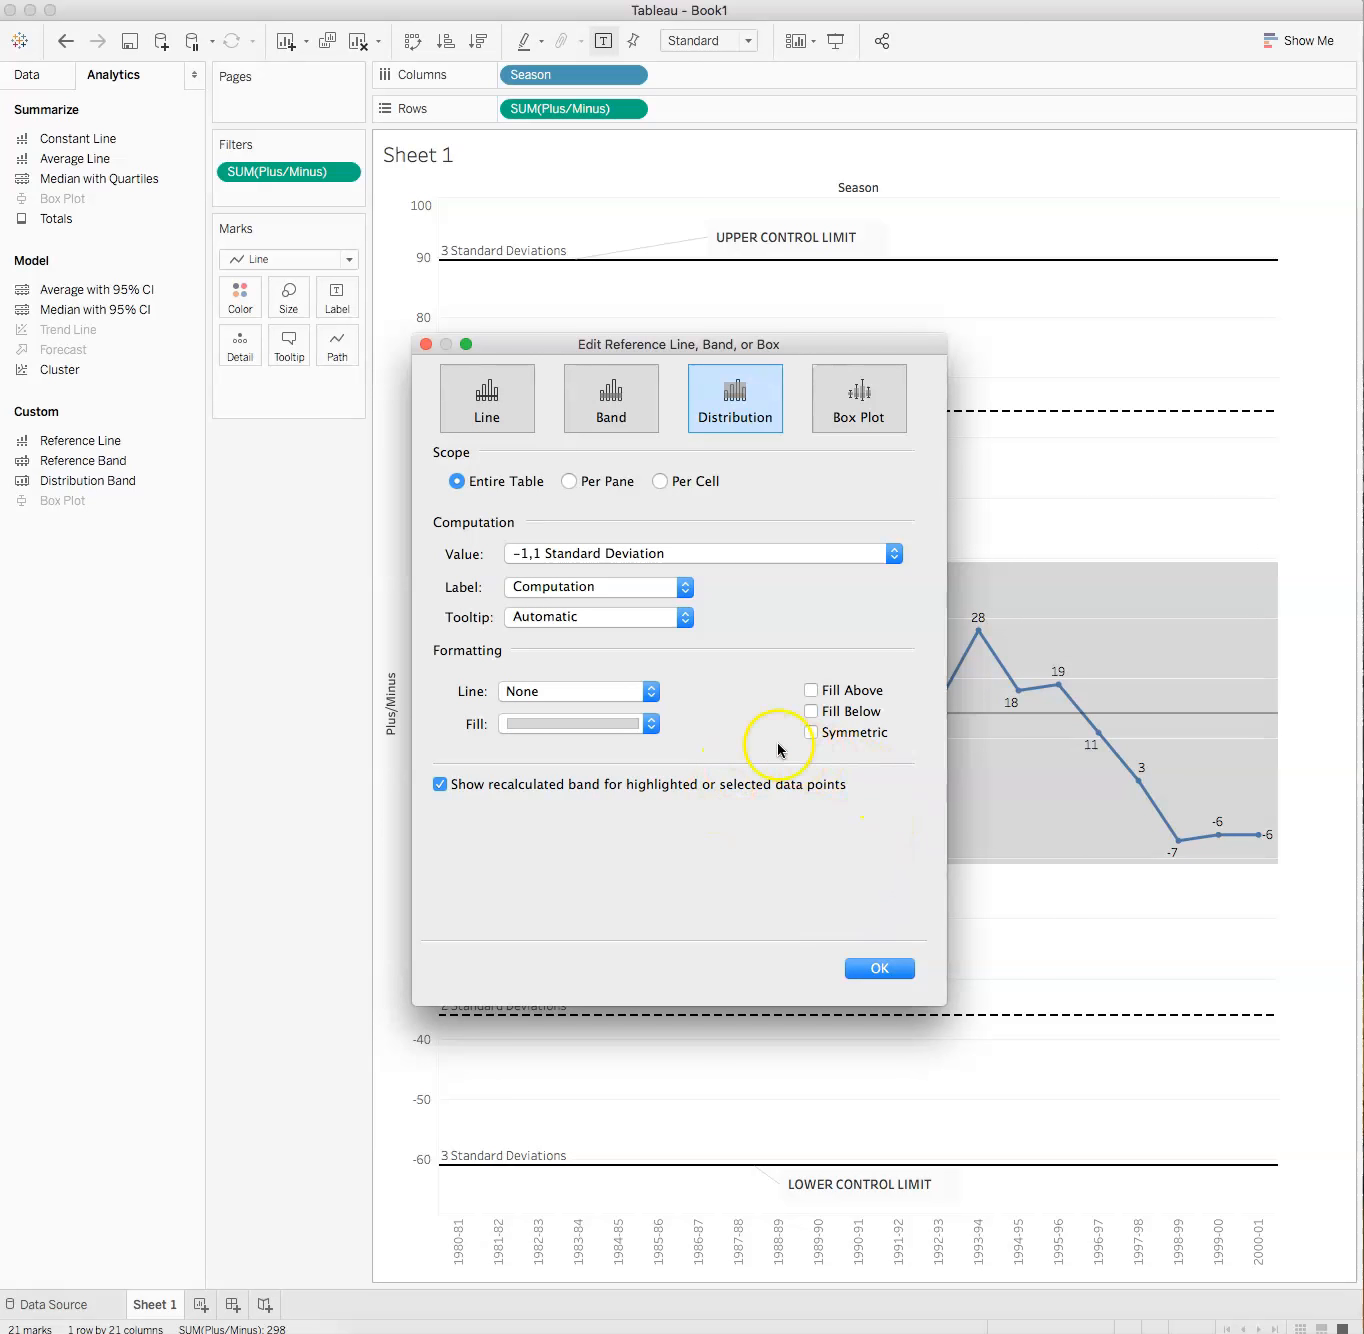
Format the one-standard-deviation distribution with dotted black lines and a light grey fill, and apply it.
click(645, 691)
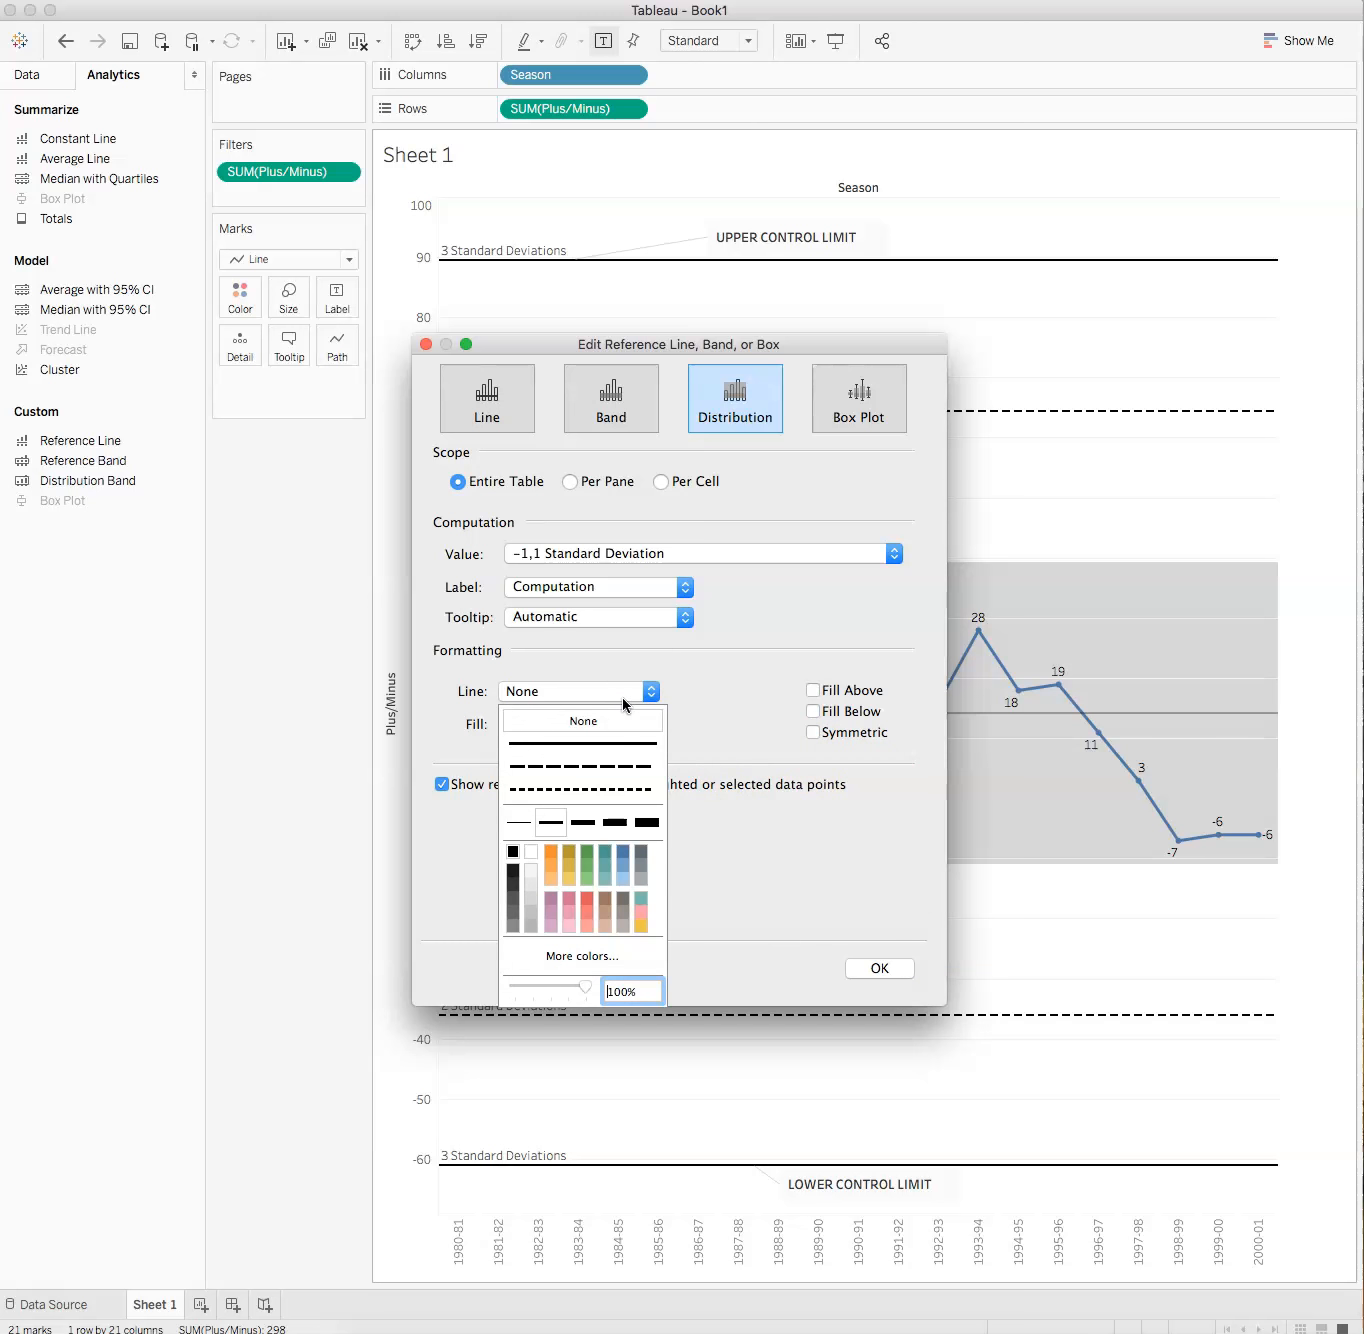
click(574, 790)
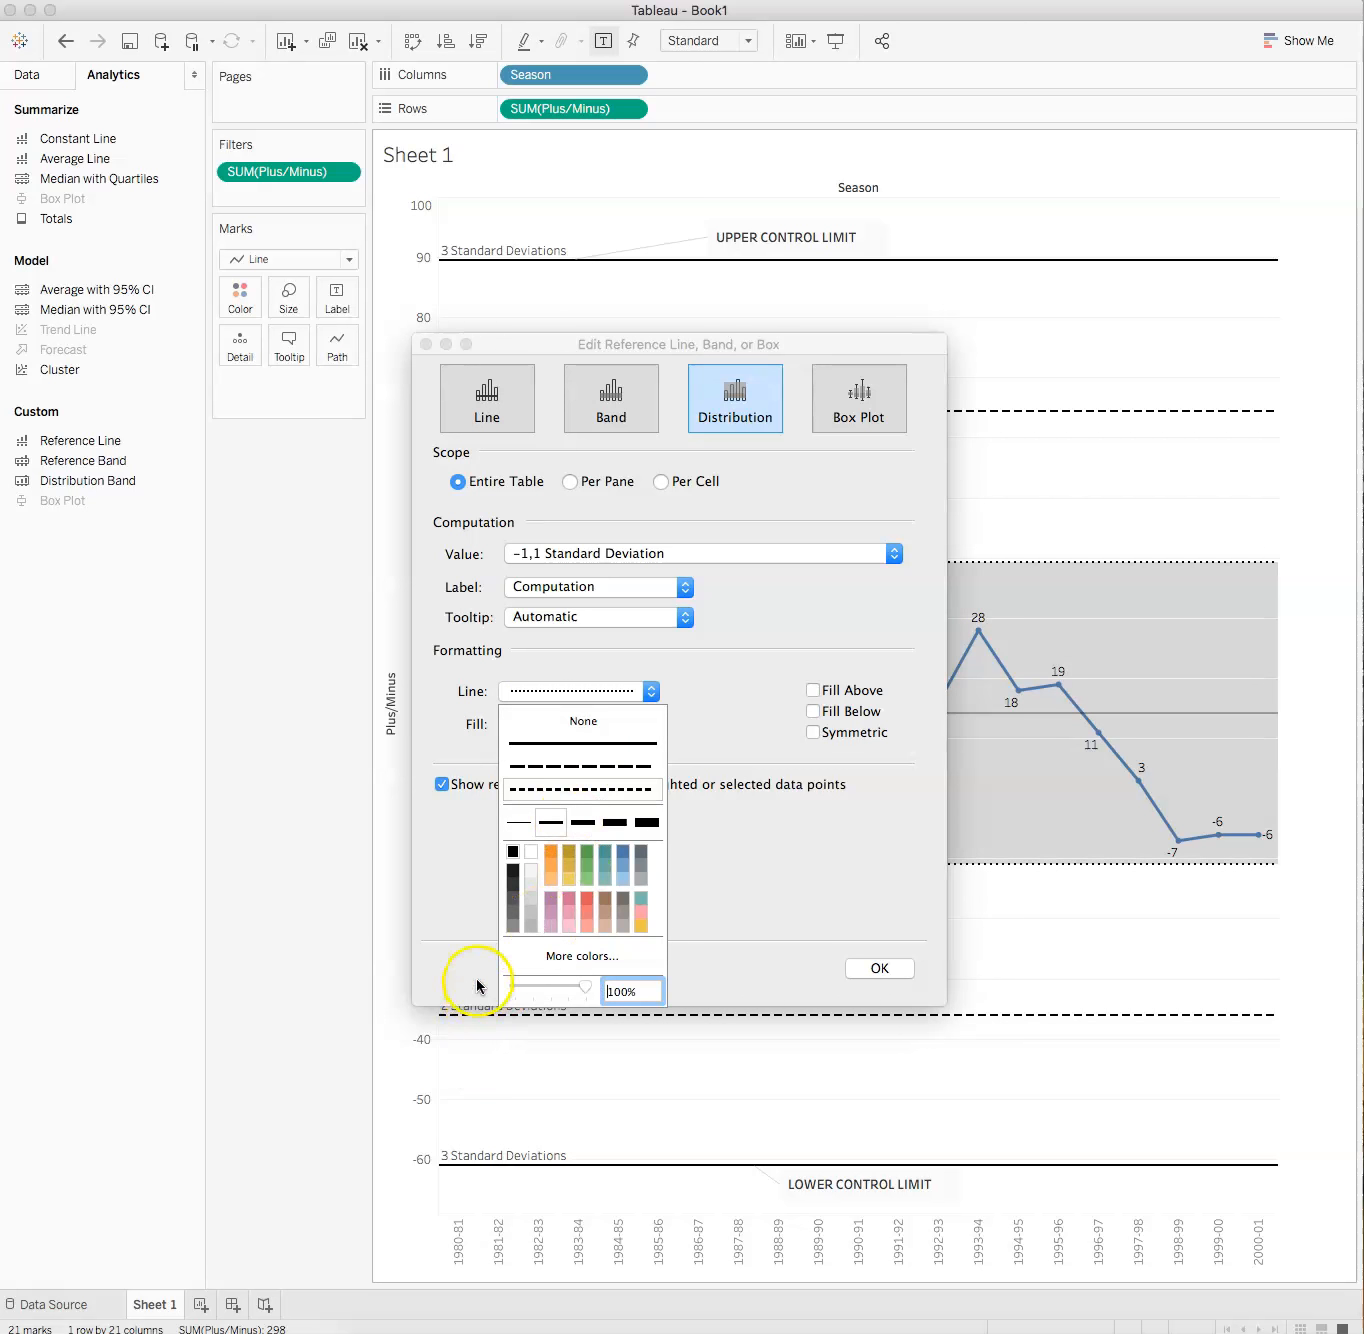
click(753, 912)
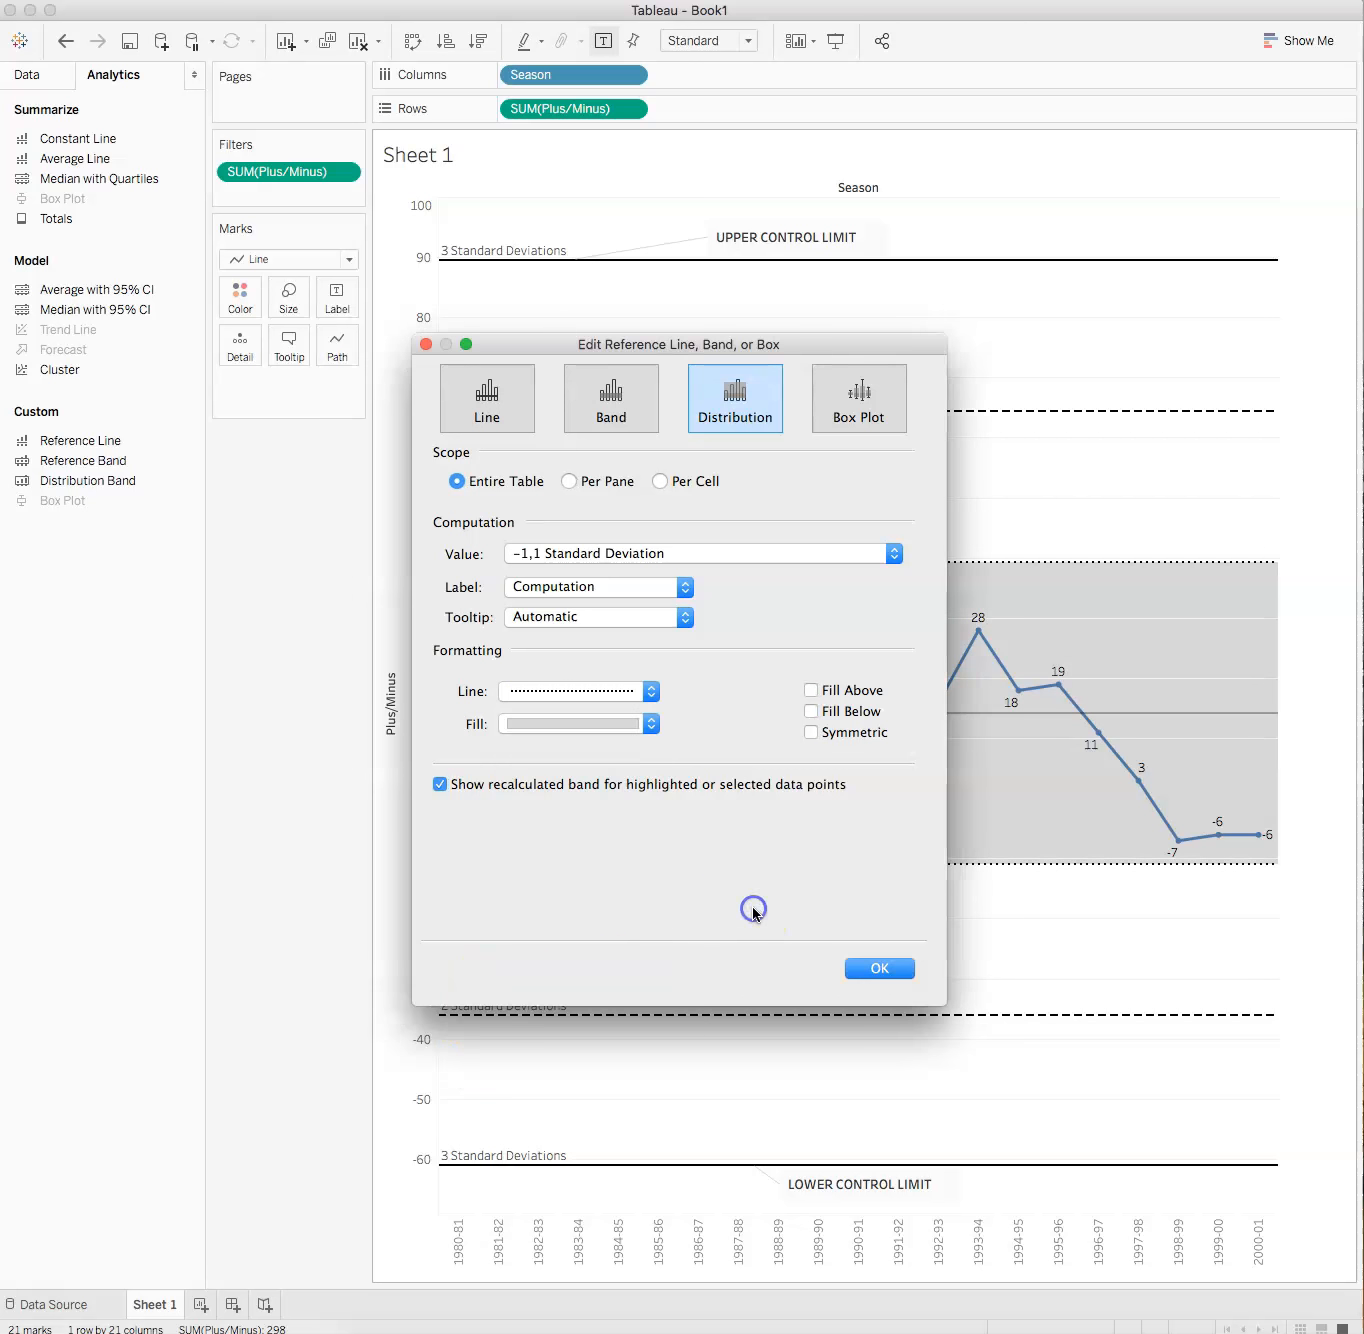
click(650, 723)
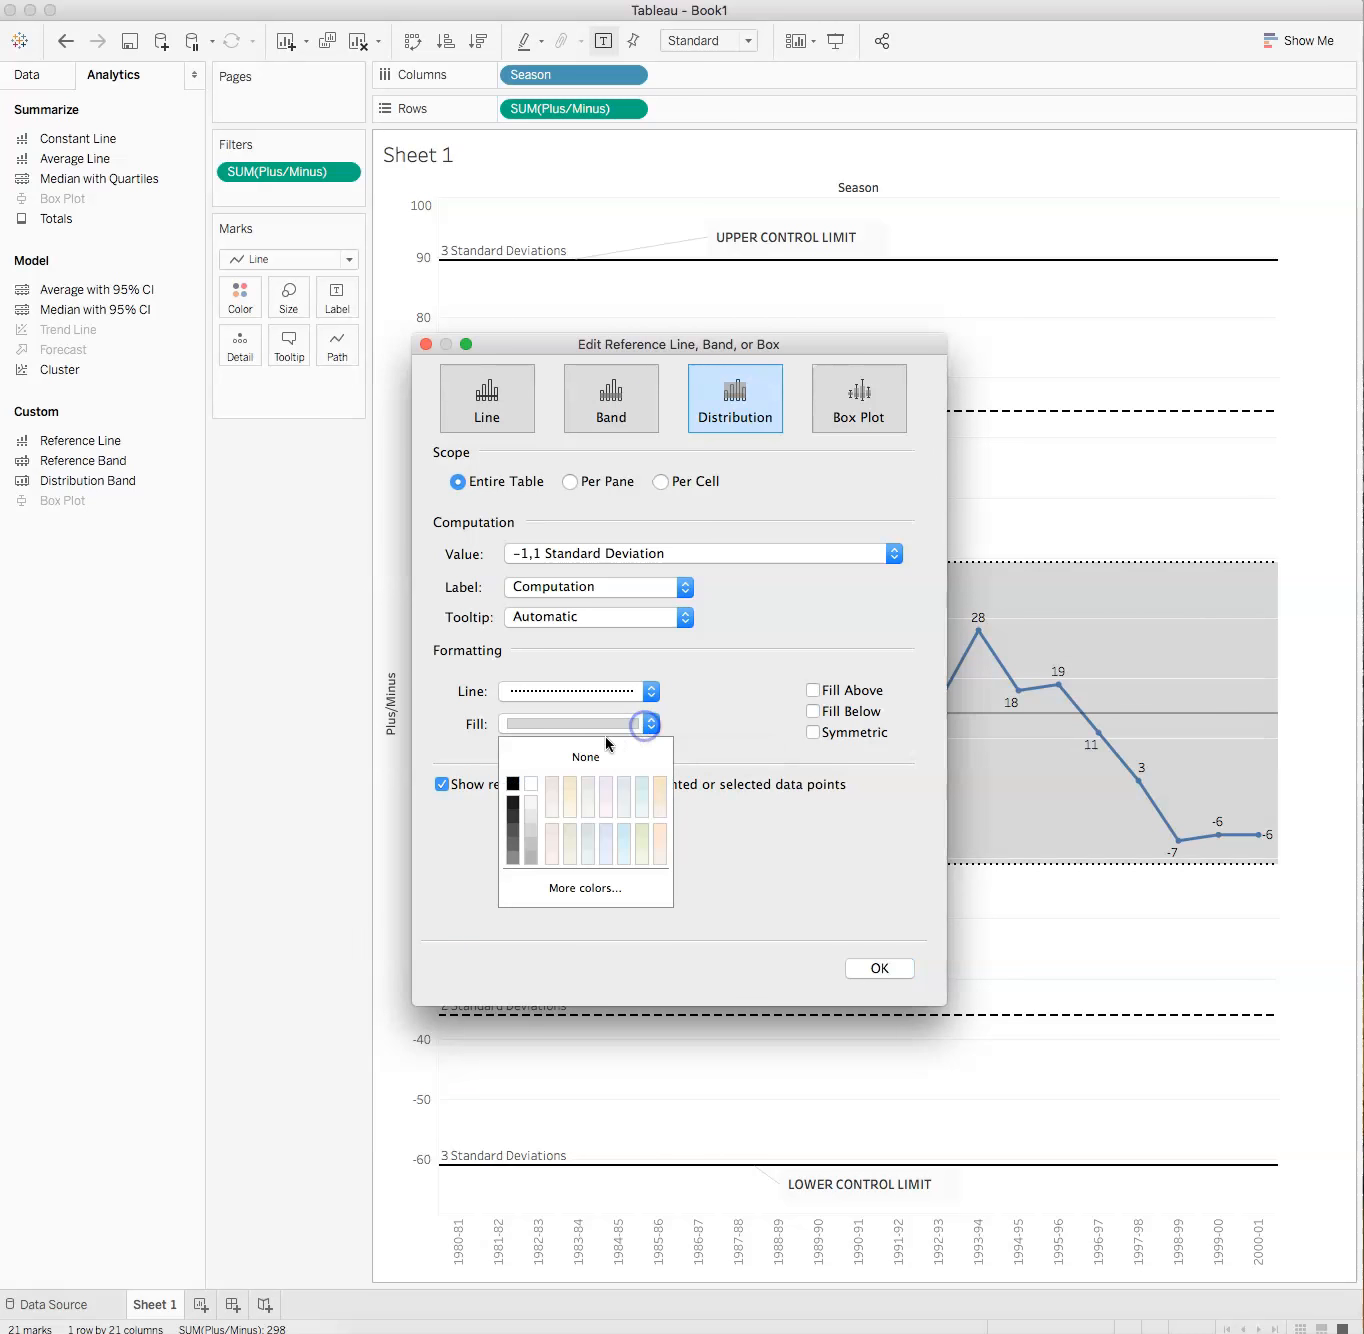
click(571, 762)
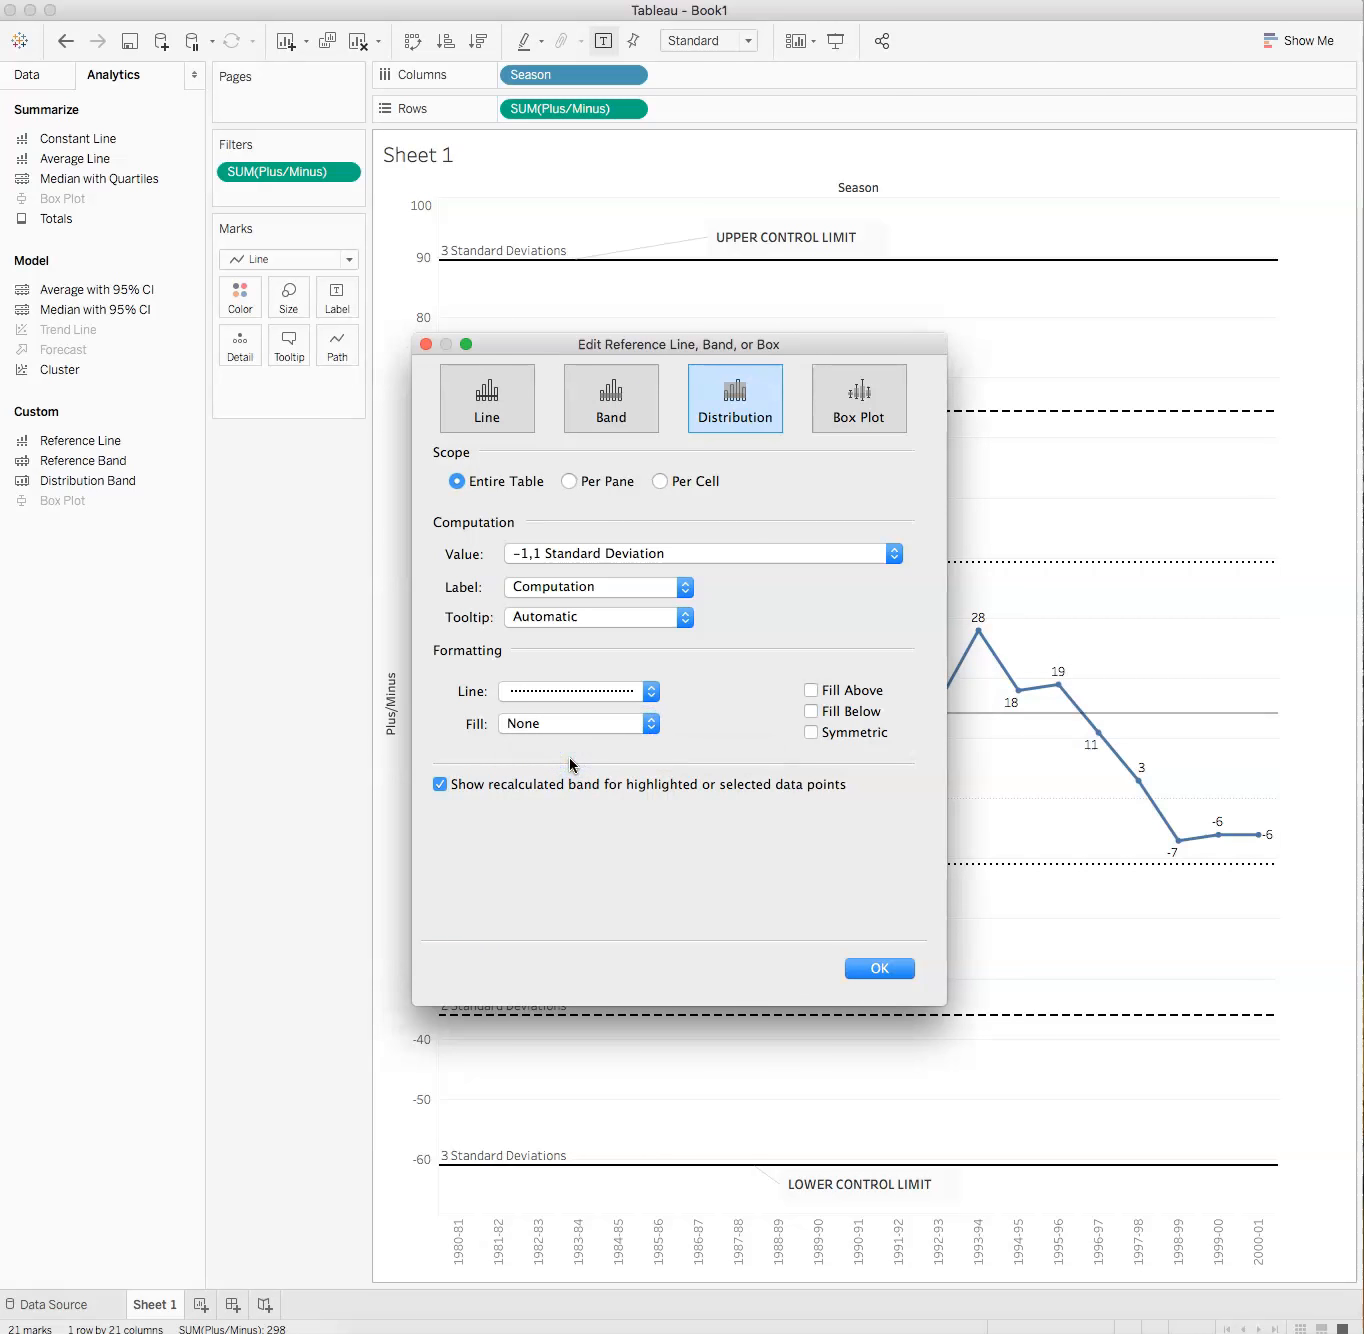
click(650, 723)
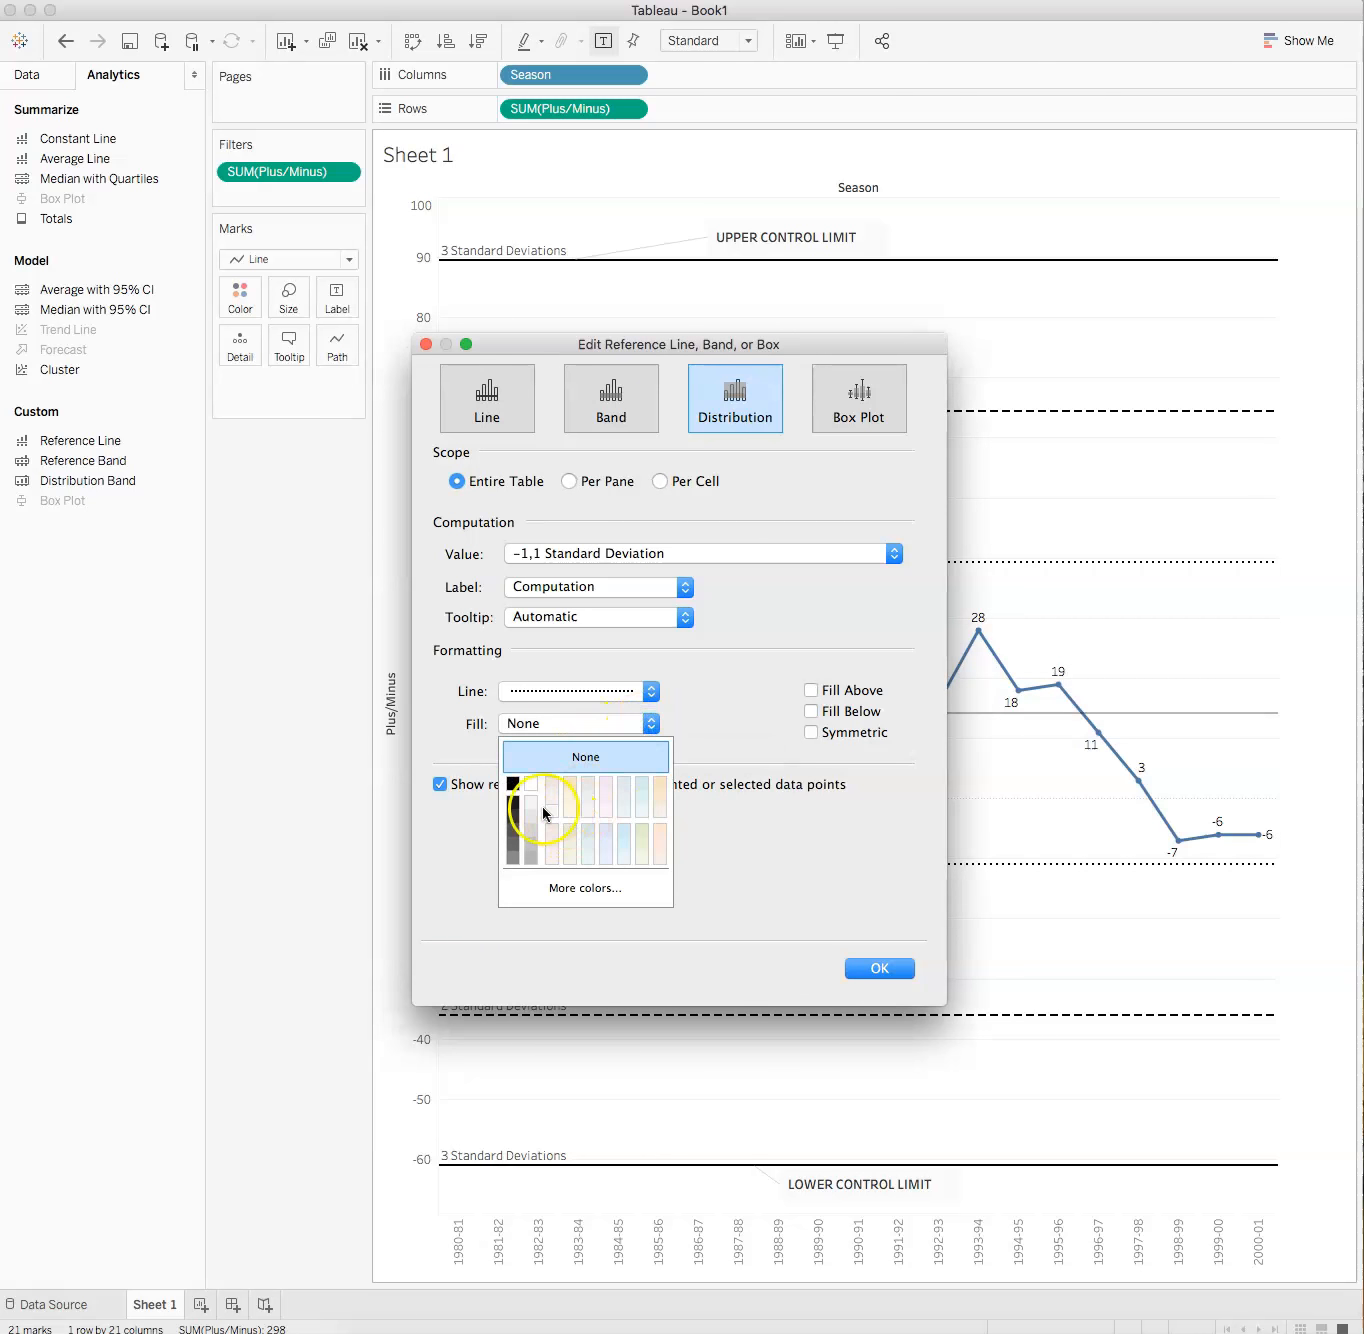
click(538, 809)
click(874, 968)
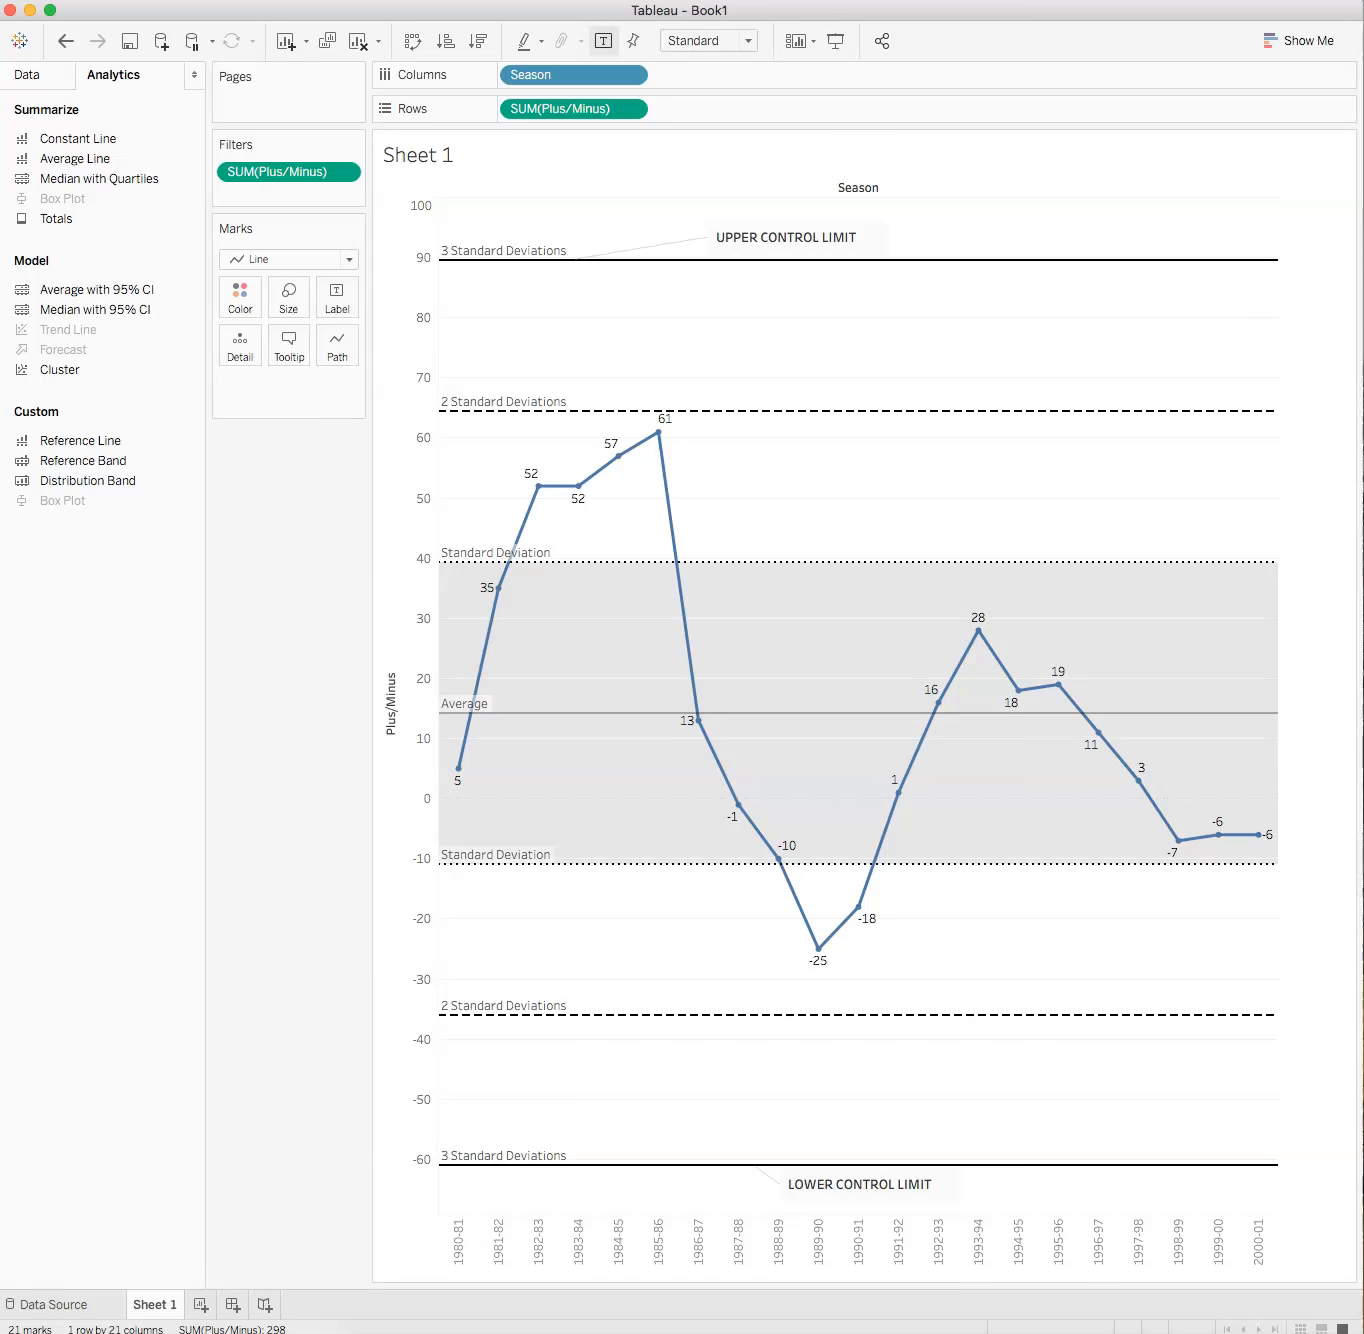
Open the two-standard-deviation reference distribution for editing.
mouse_move(631, 560)
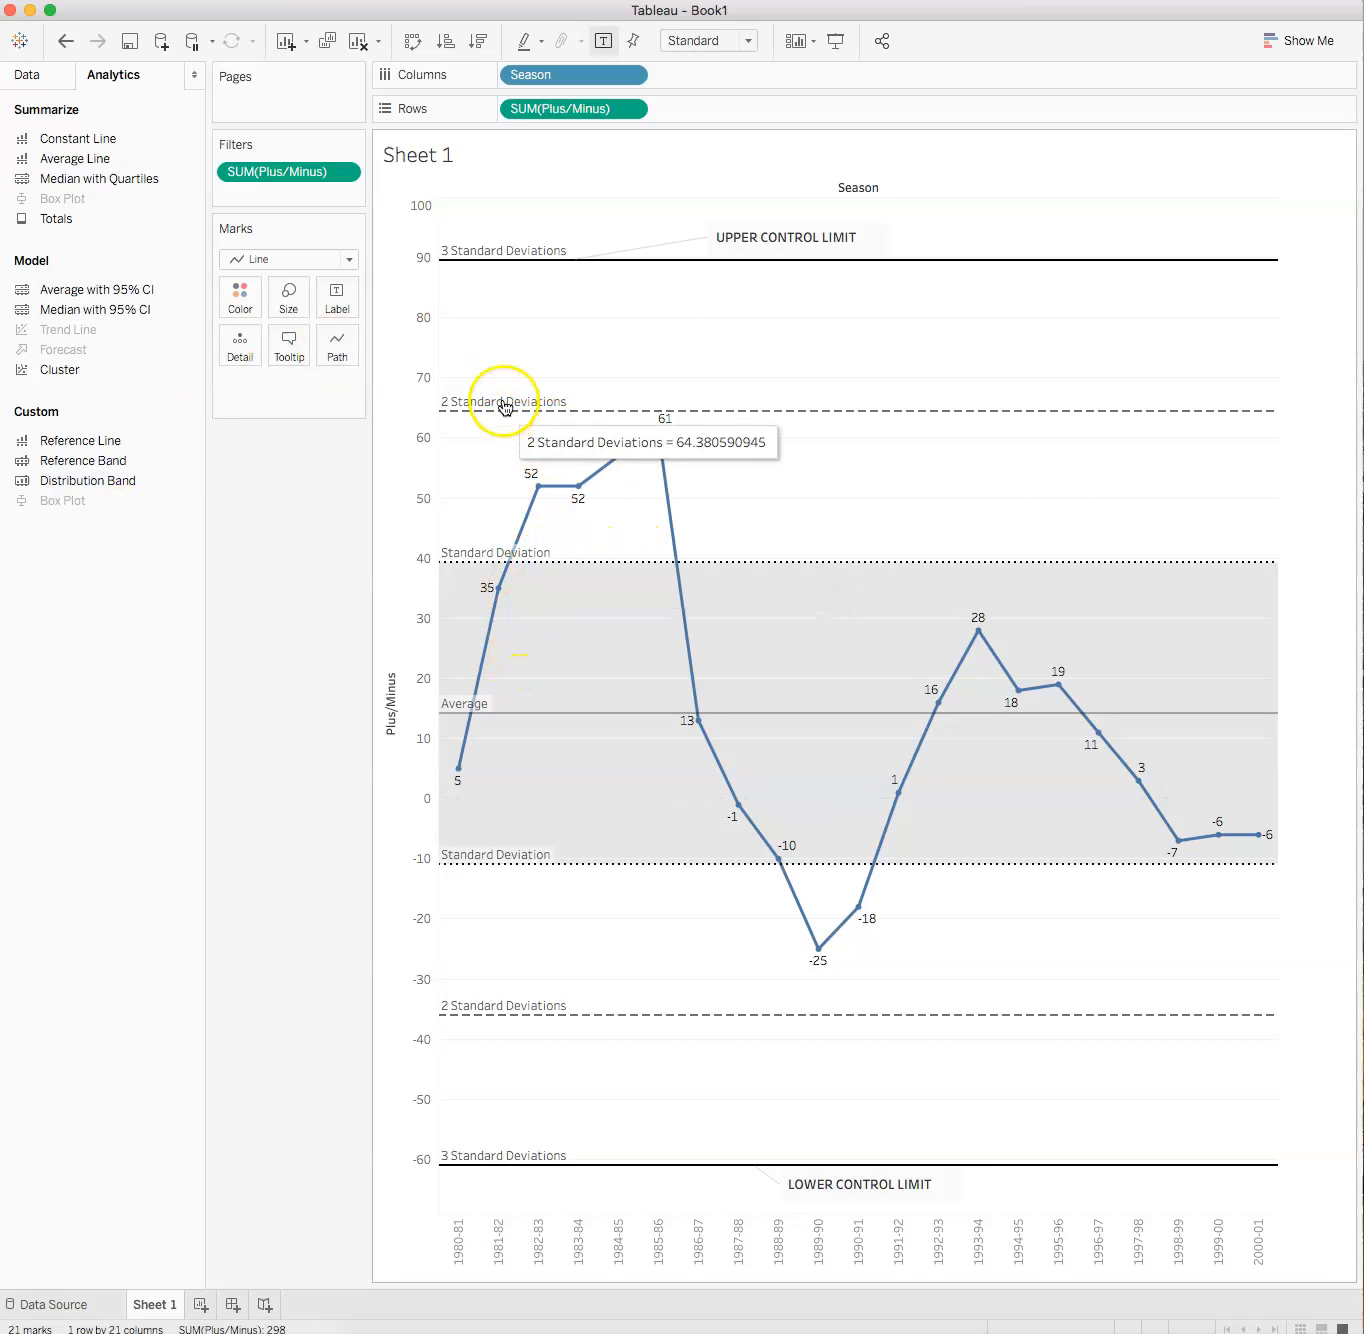
mouse_move(495, 410)
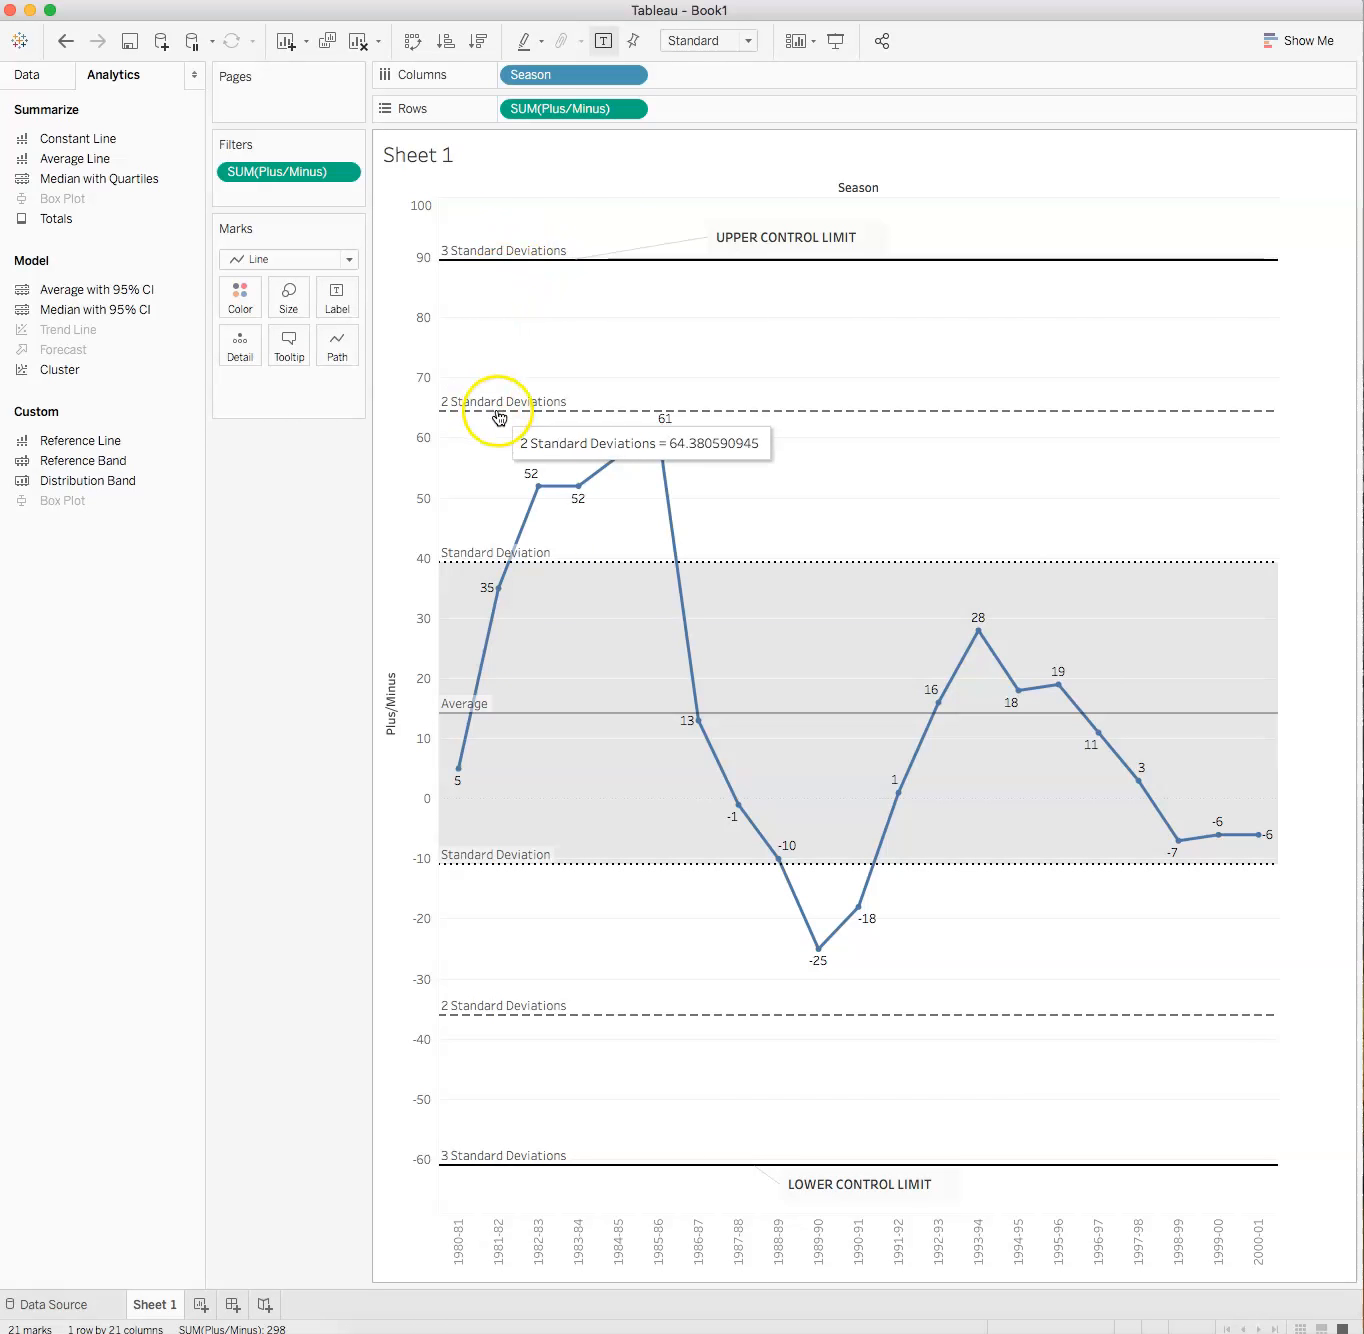
double_click(508, 407)
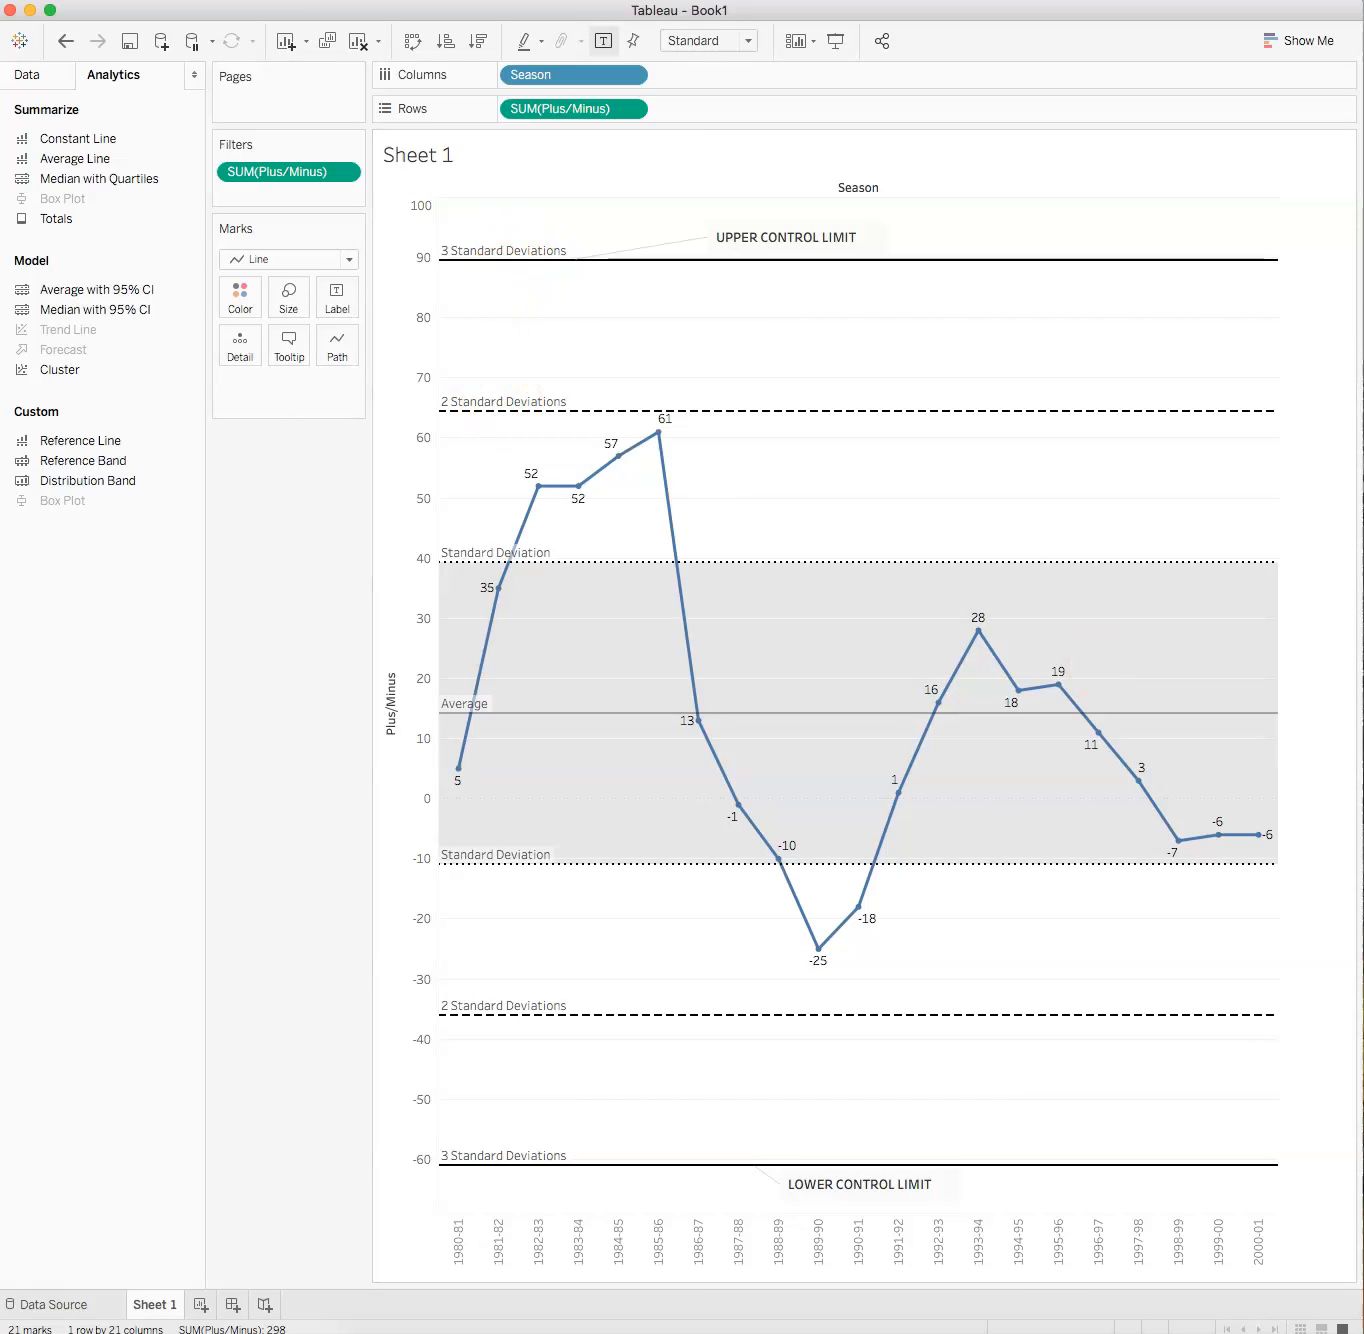